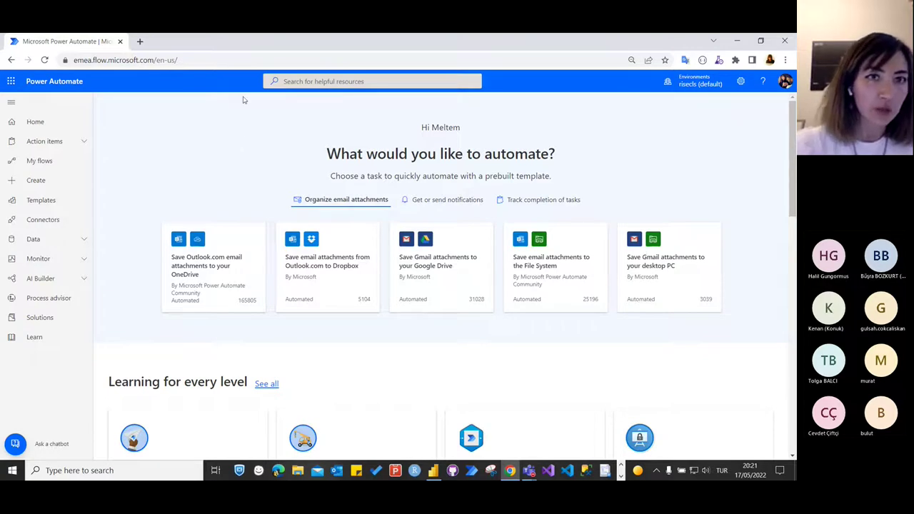
Open the help chatbot and send it the message "case id"
{"action": "left_click", "coordinate": [248, 61]}
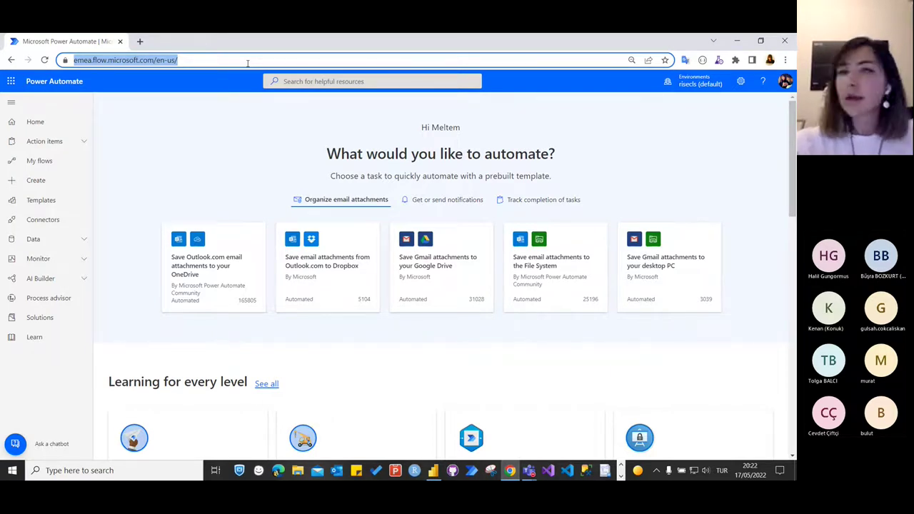
{"action": "left_click", "coordinate": [55, 443]}
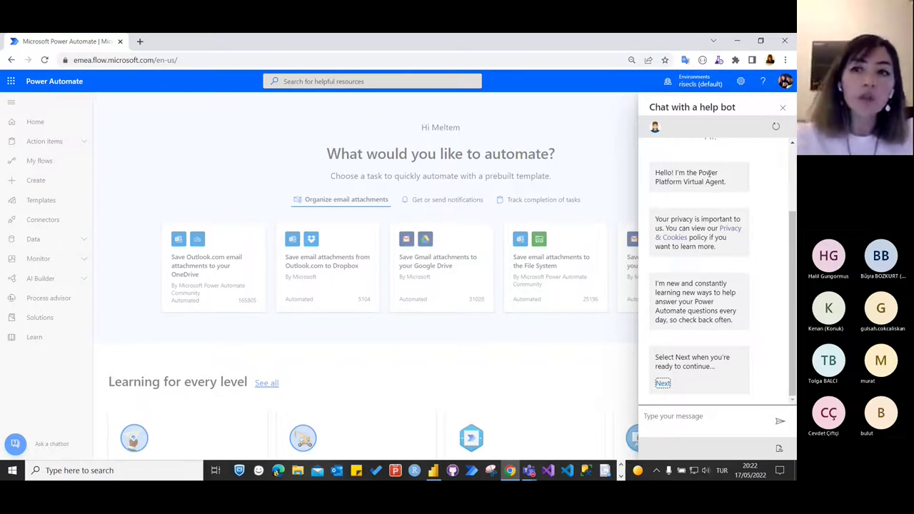
{"action": "left_click_drag", "start_coordinate": [656, 181], "coordinate": [738, 185]}
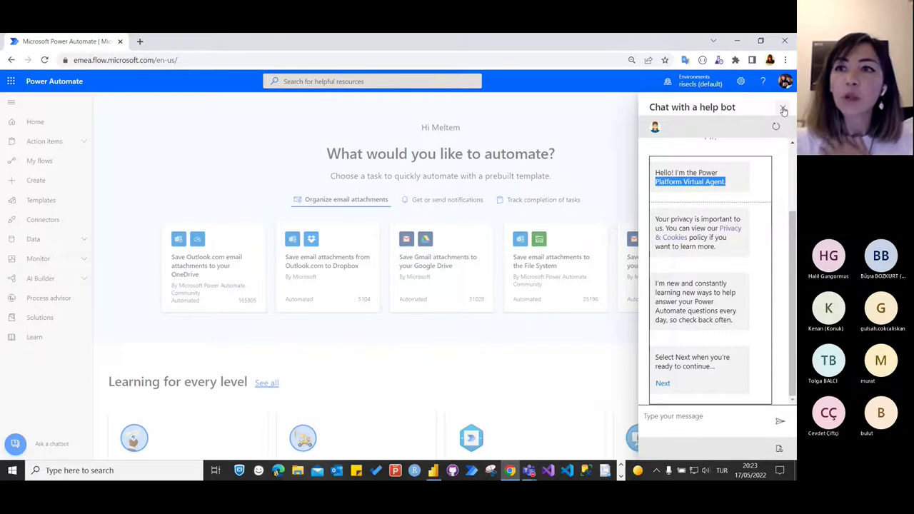
{"action": "left_click", "coordinate": [716, 421]}
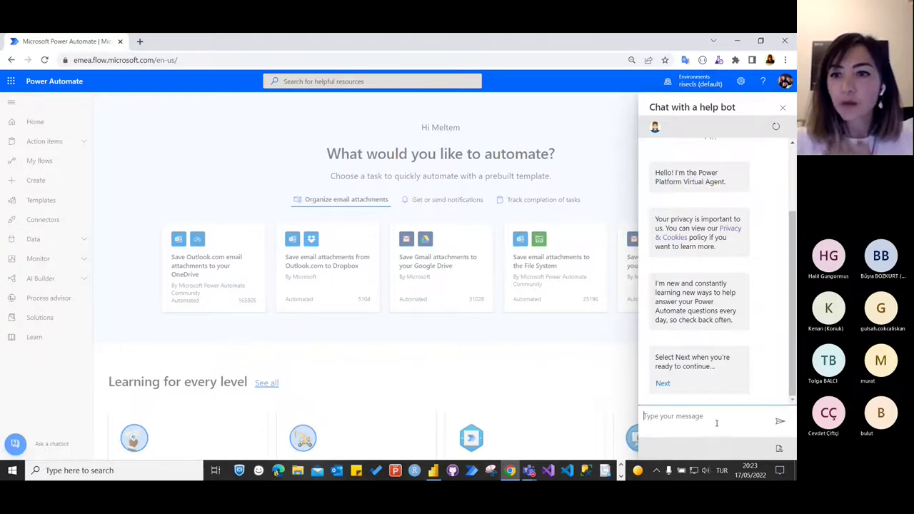
{"action": "type", "text": "case id"}
{"action": "key", "text": "Return"}
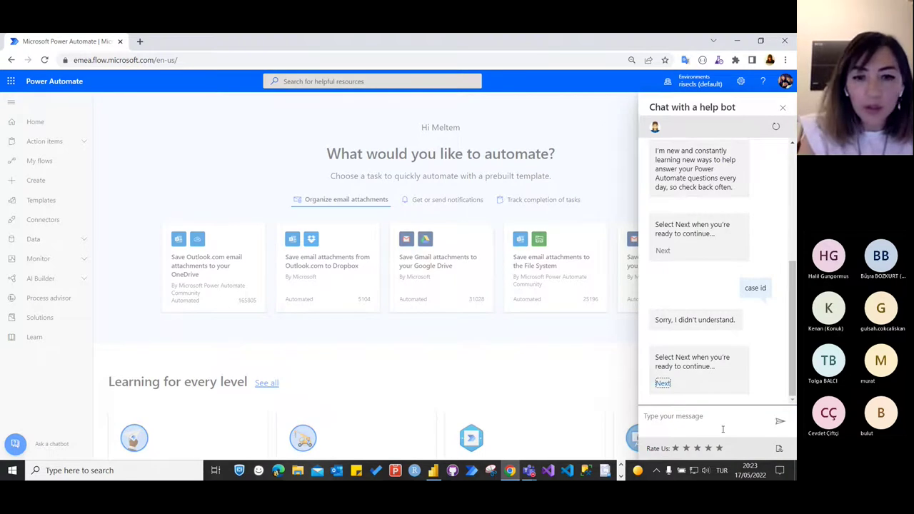
Ask the help bot "what is case id" and close the chat
{"action": "left_click", "coordinate": [729, 418]}
{"action": "type", "text": "what is case id"}
{"action": "key", "text": "Return"}
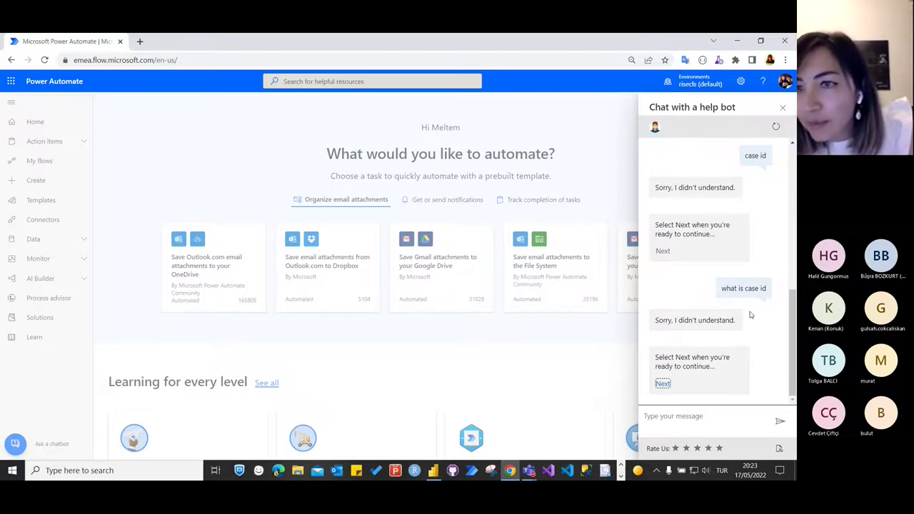
{"action": "left_click", "coordinate": [783, 109]}
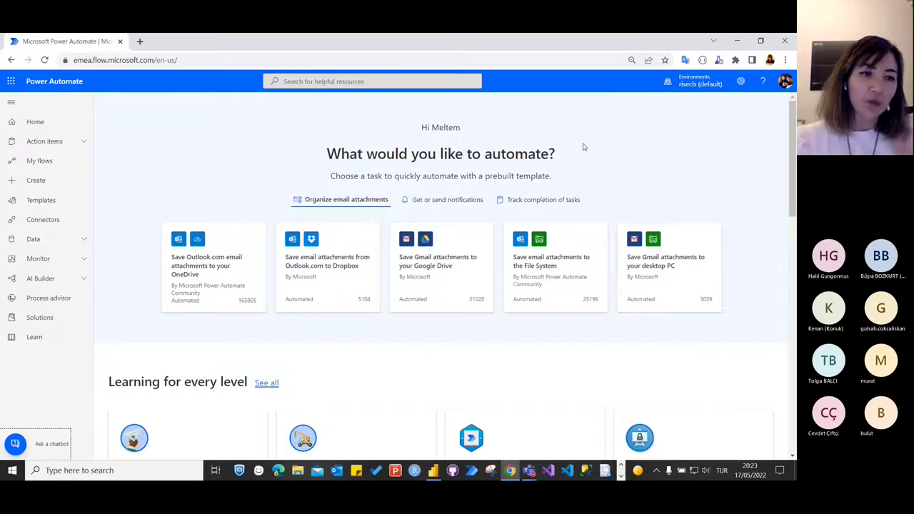
Go to Process advisor and look through the complete list of all processes
{"action": "left_click", "coordinate": [48, 298]}
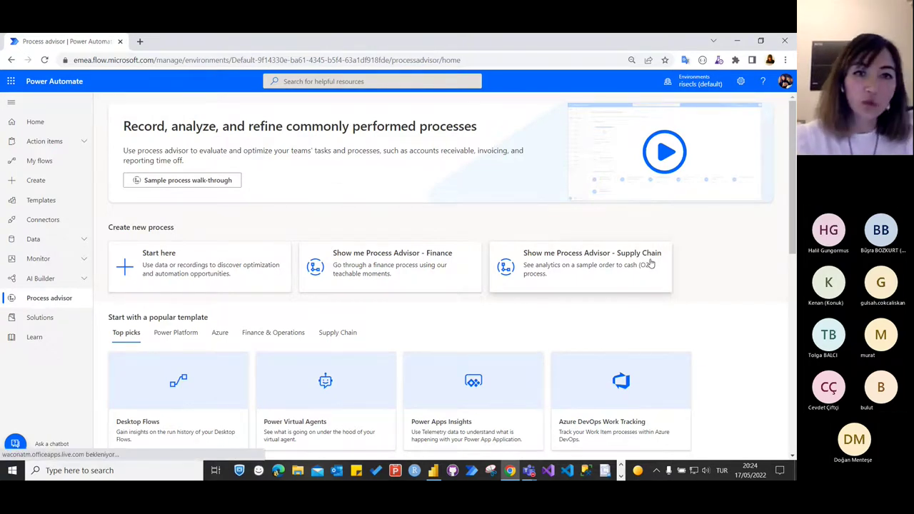
{"action": "scroll", "coordinate": [658, 313], "scroll_direction": "down", "scroll_amount": 1}
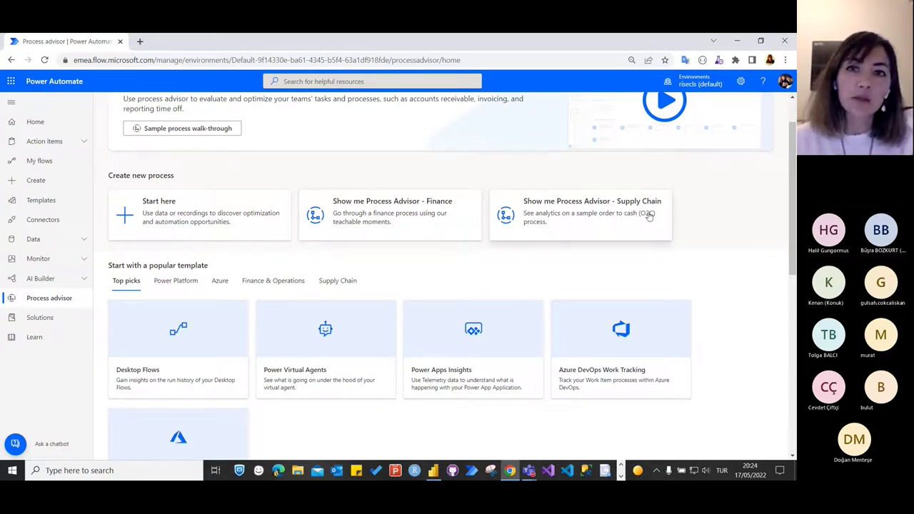
{"action": "scroll", "coordinate": [613, 244], "scroll_direction": "down", "scroll_amount": 3}
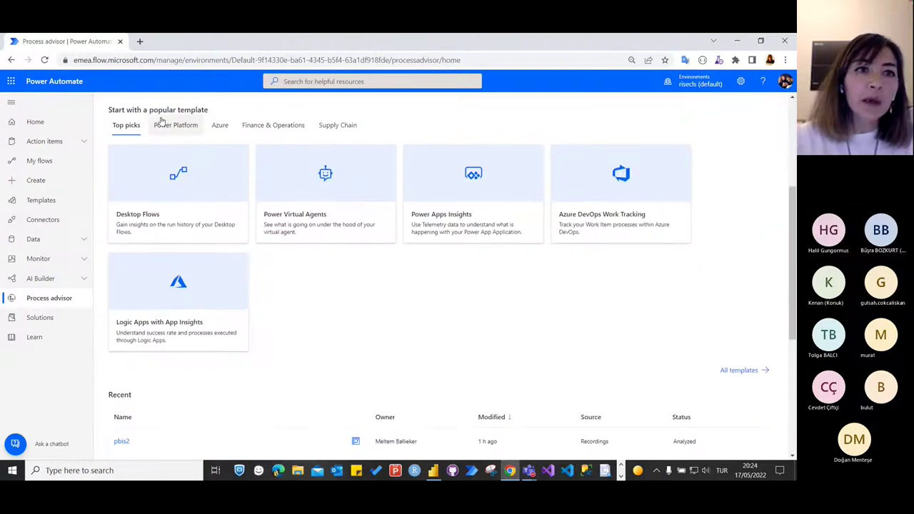
{"action": "scroll", "coordinate": [502, 313], "scroll_direction": "down", "scroll_amount": 1}
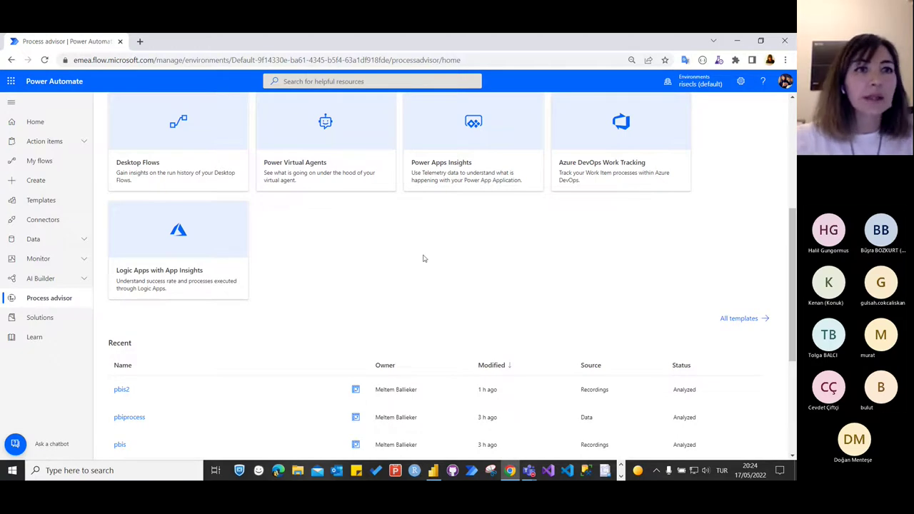
{"action": "scroll", "coordinate": [422, 258], "scroll_direction": "down", "scroll_amount": 4}
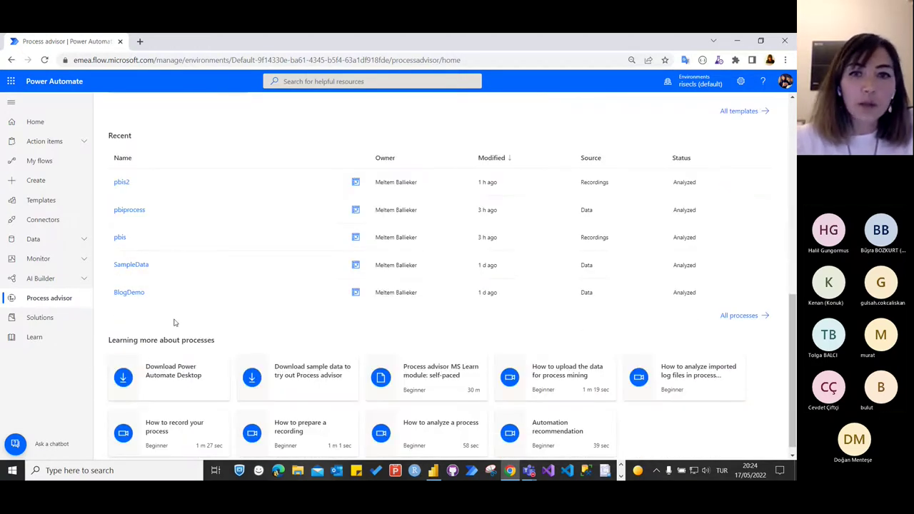
{"action": "left_click", "coordinate": [739, 315]}
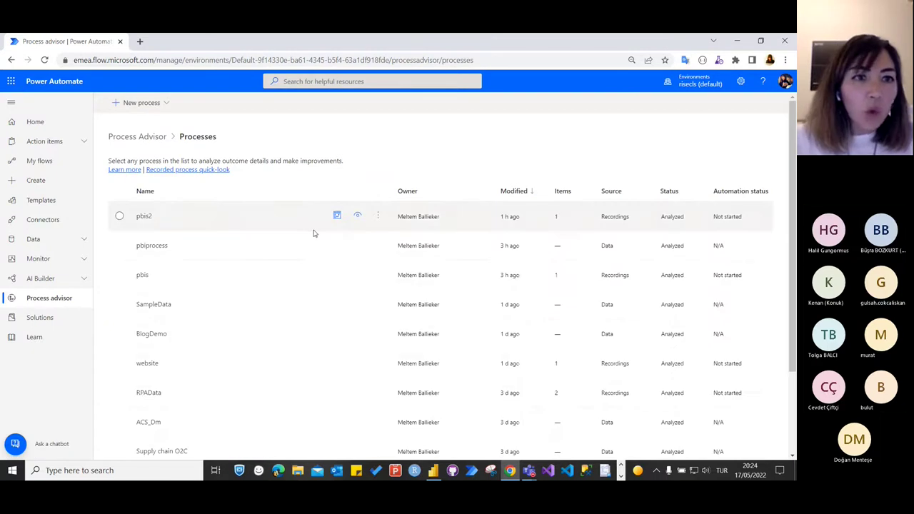
{"action": "scroll", "coordinate": [369, 172], "scroll_direction": "down", "scroll_amount": 1}
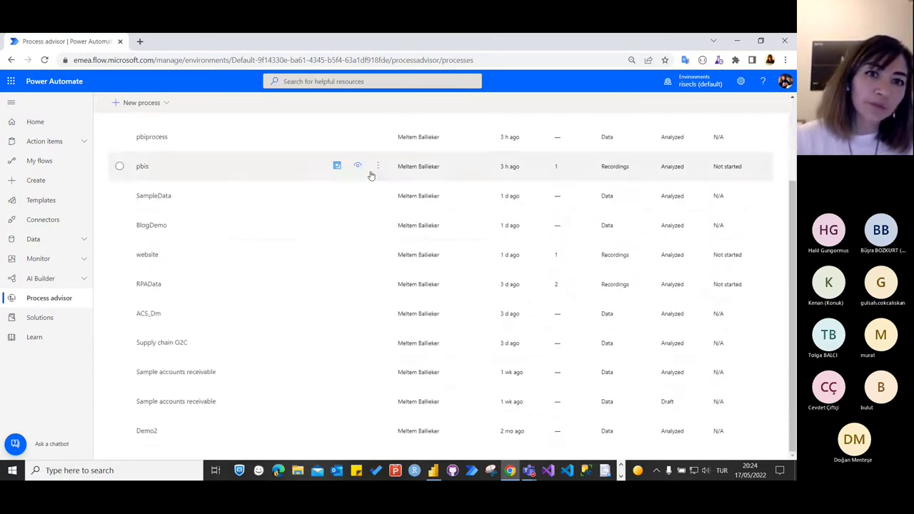
{"action": "scroll", "coordinate": [380, 269], "scroll_direction": "up", "scroll_amount": 1}
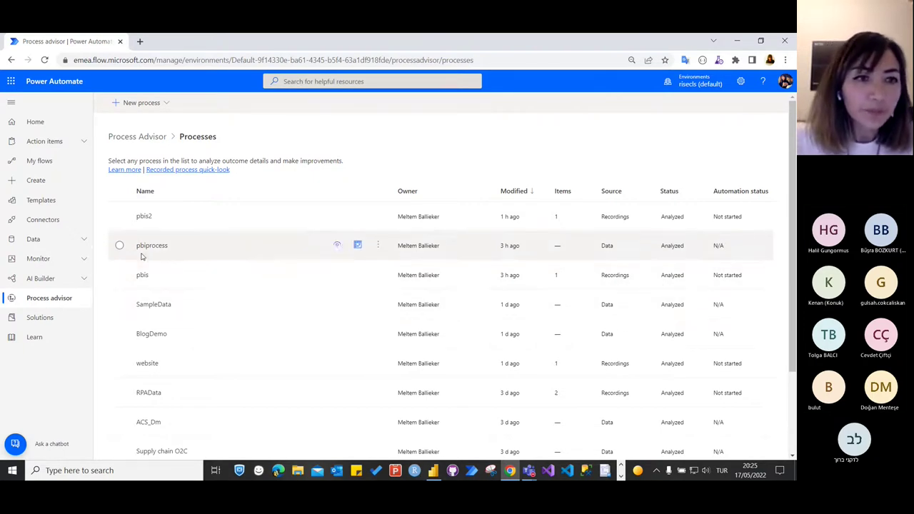
Bring up the creation form for a blank process to view its data and recording options, and dismiss it
{"action": "left_click", "coordinate": [164, 104]}
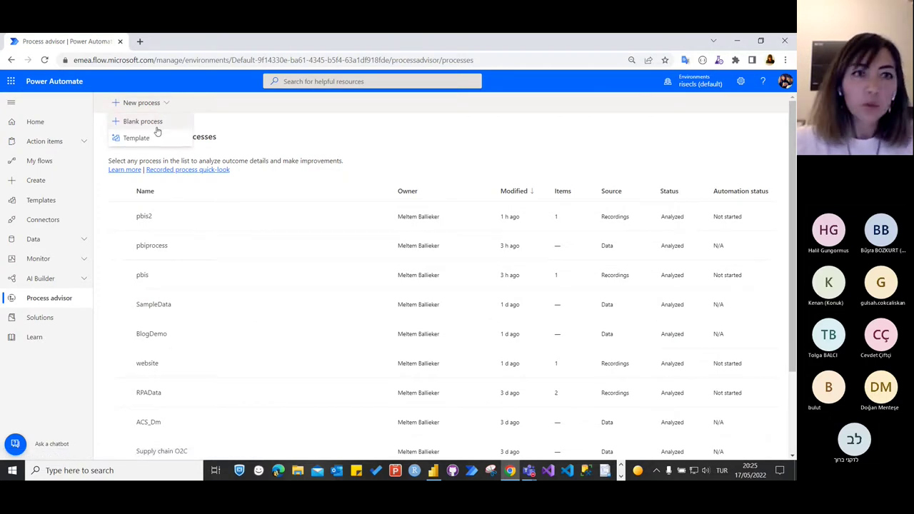
{"action": "left_click", "coordinate": [156, 124]}
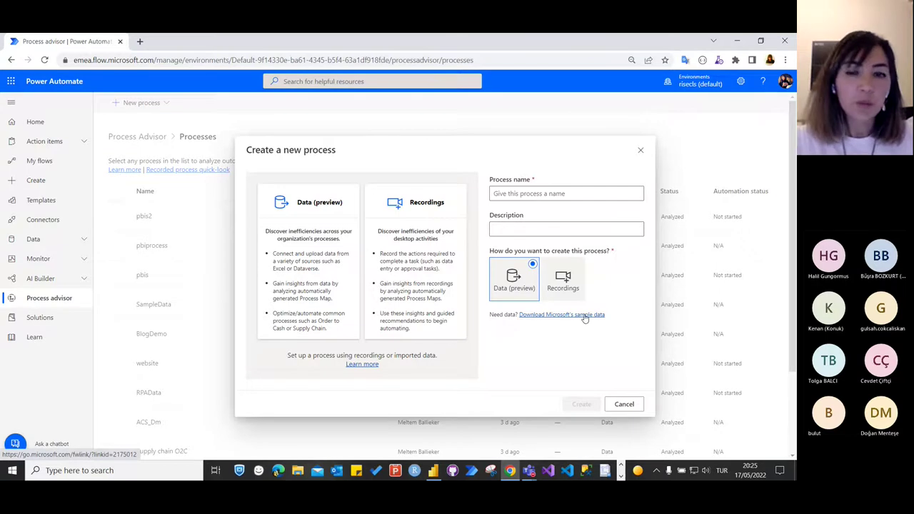
{"action": "left_click", "coordinate": [641, 153]}
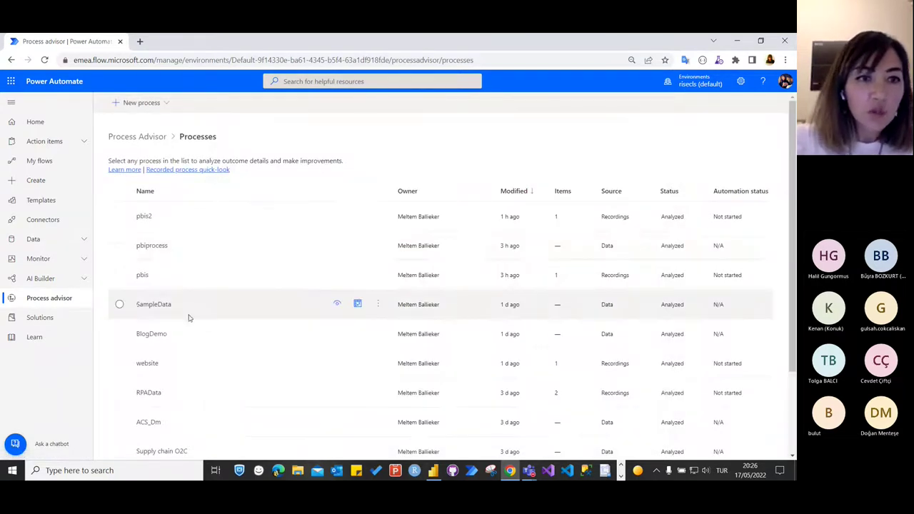
Select the Supply chain O2C process and open its analytics
{"action": "scroll", "coordinate": [193, 336], "scroll_direction": "down", "scroll_amount": 2}
{"action": "left_click", "coordinate": [119, 343]}
{"action": "scroll", "coordinate": [297, 332], "scroll_direction": "up", "scroll_amount": 1}
{"action": "scroll", "coordinate": [298, 332], "scroll_direction": "up", "scroll_amount": 1}
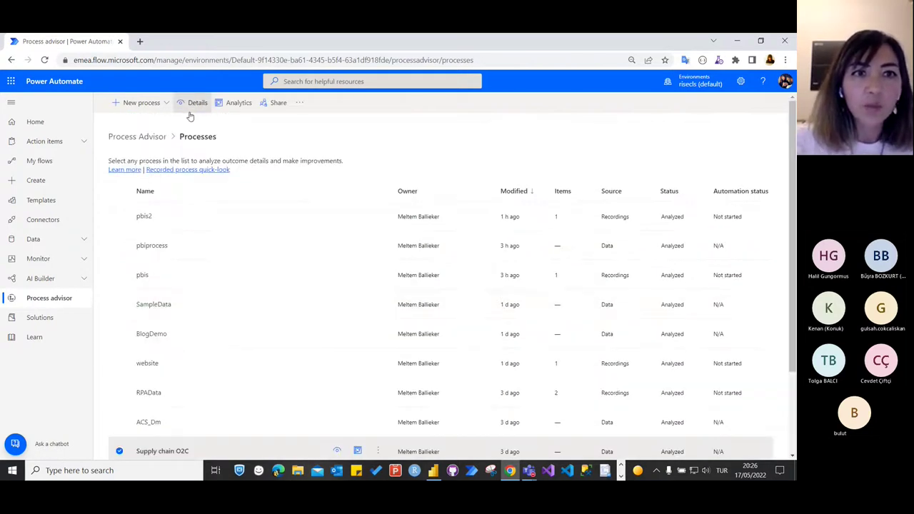
{"action": "left_click", "coordinate": [241, 103]}
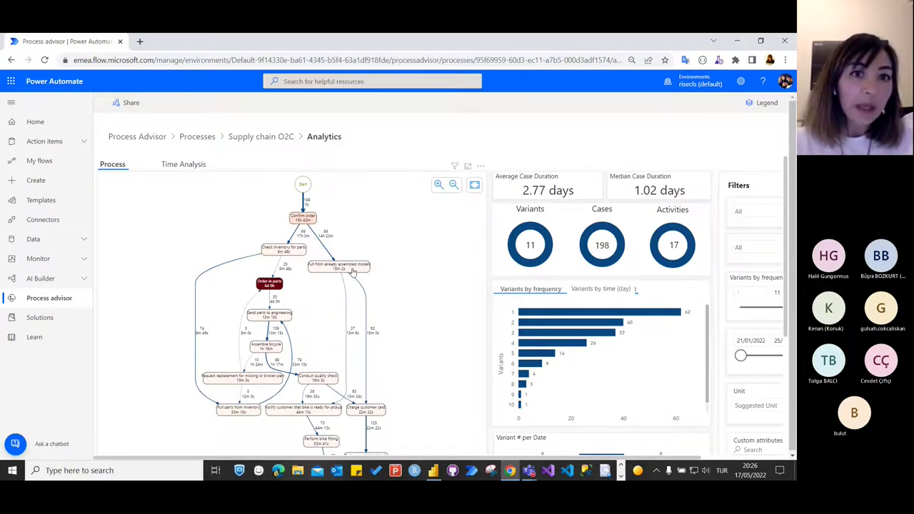
Examine the Supply chain O2C process map from start to end, including activity and path details and the variant and case figures
{"action": "mouse_move", "coordinate": [279, 252]}
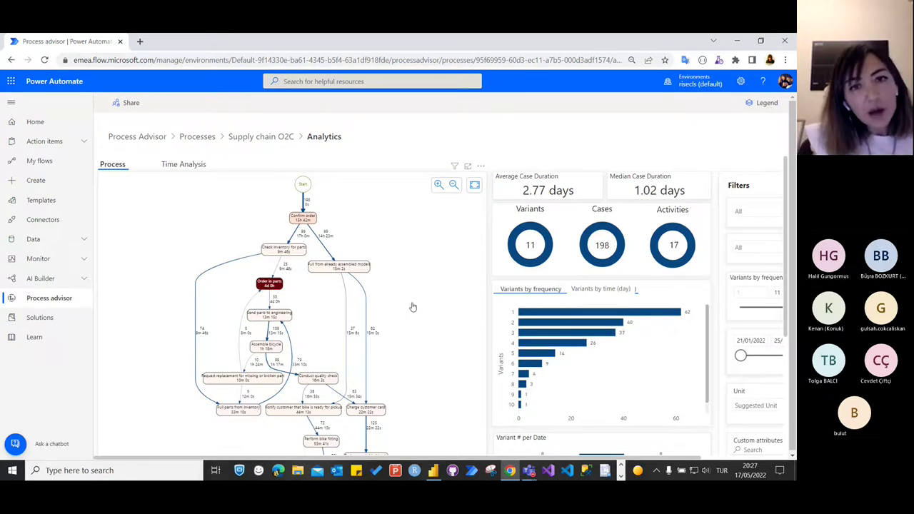
{"action": "scroll", "coordinate": [426, 383], "scroll_direction": "down", "scroll_amount": 5}
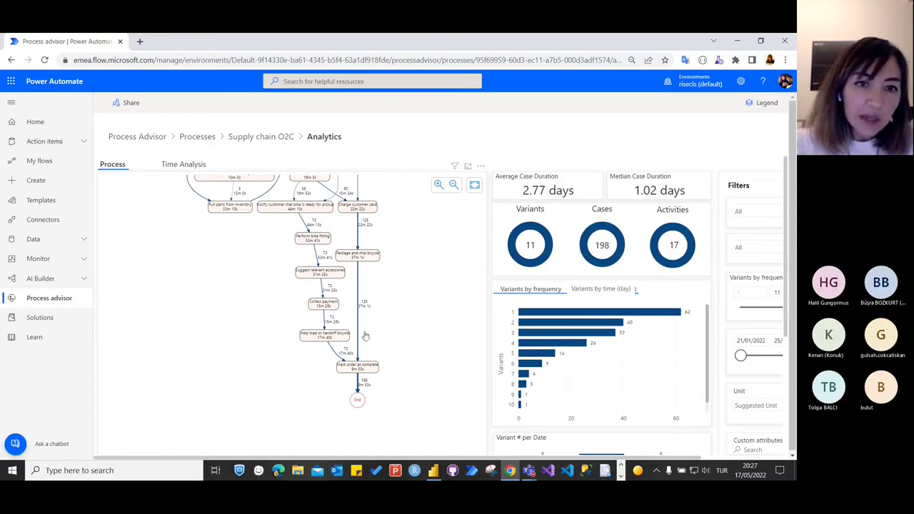
{"action": "scroll", "coordinate": [428, 237], "scroll_direction": "up", "scroll_amount": 4}
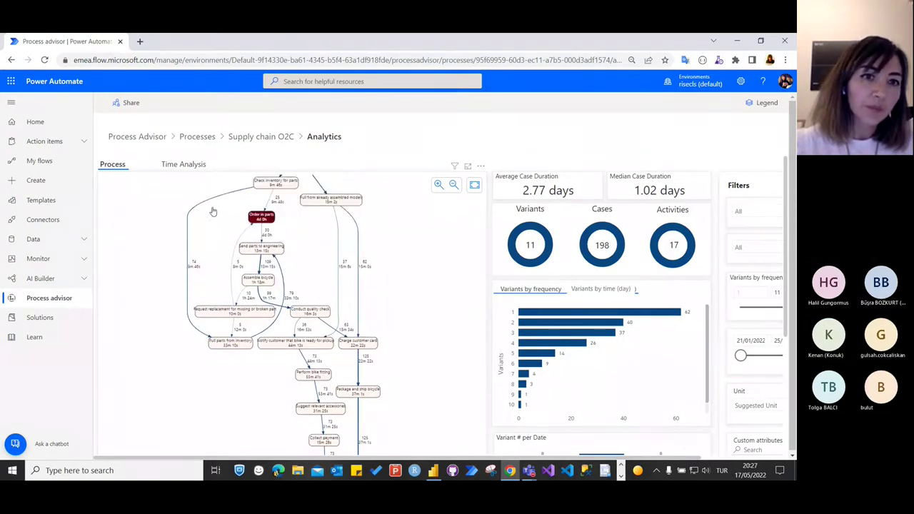
{"action": "scroll", "coordinate": [433, 283], "scroll_direction": "up", "scroll_amount": 1}
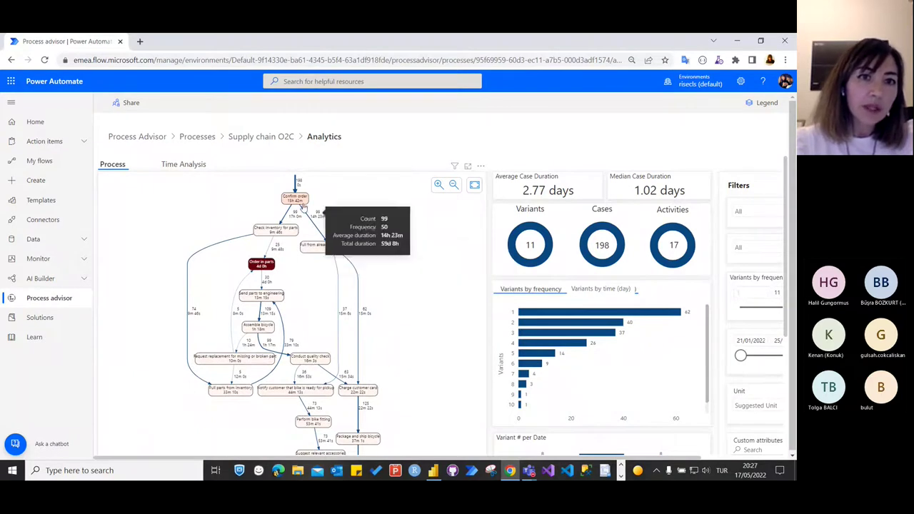
{"action": "mouse_move", "coordinate": [297, 189]}
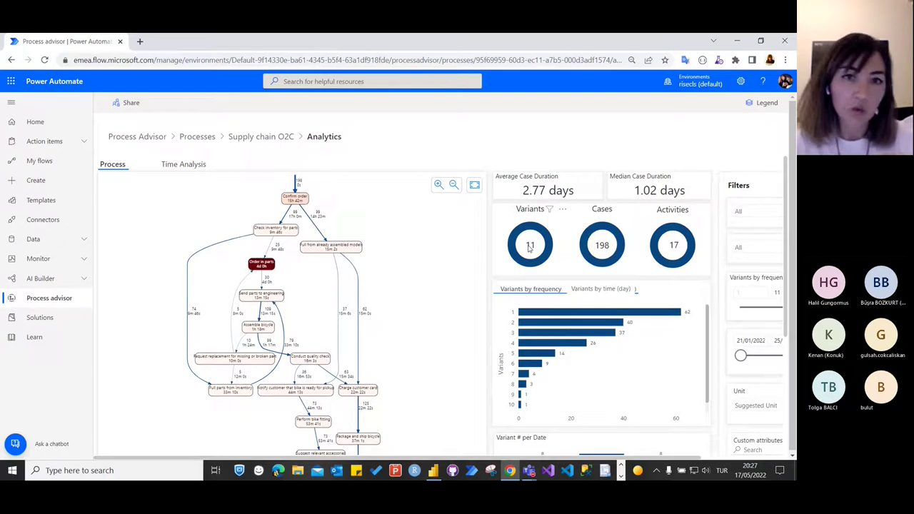
{"action": "scroll", "coordinate": [437, 293], "scroll_direction": "up", "scroll_amount": 2}
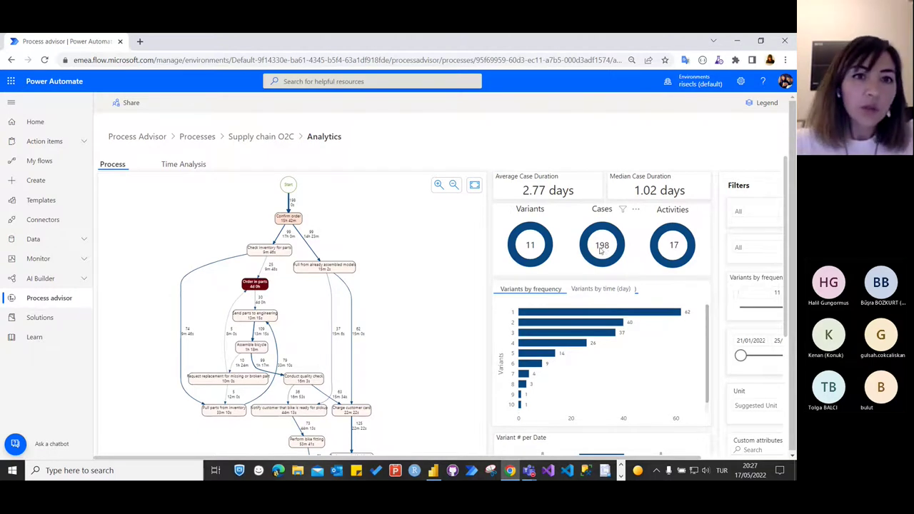
{"action": "mouse_move", "coordinate": [333, 269]}
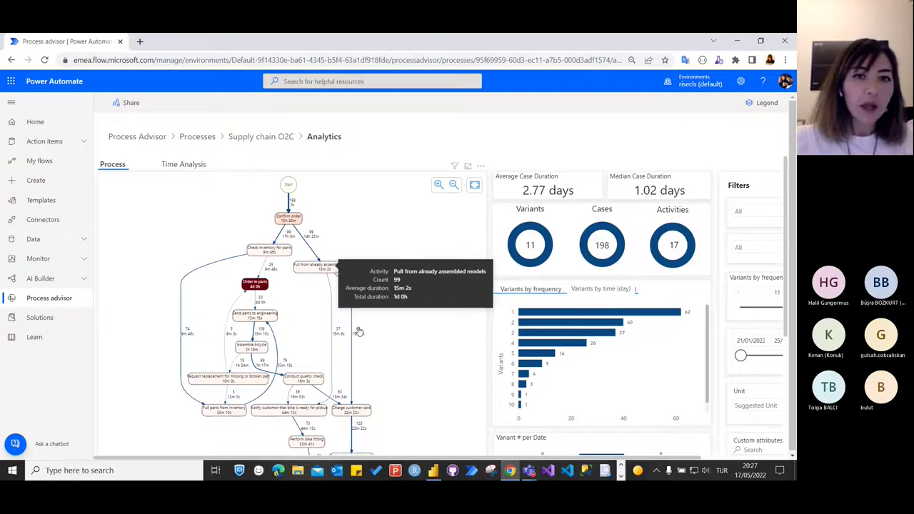
{"action": "scroll", "coordinate": [360, 335], "scroll_direction": "down", "scroll_amount": 2}
{"action": "scroll", "coordinate": [368, 350], "scroll_direction": "down", "scroll_amount": 1}
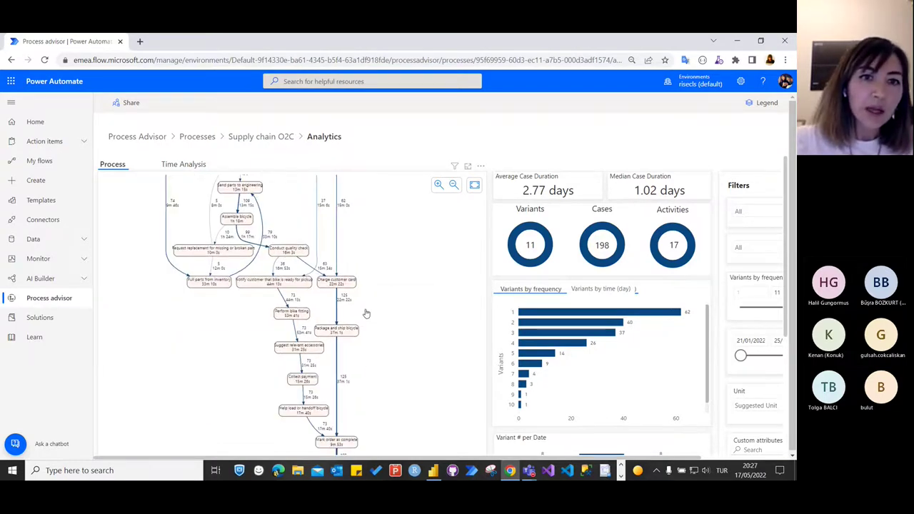
{"action": "mouse_move", "coordinate": [352, 284]}
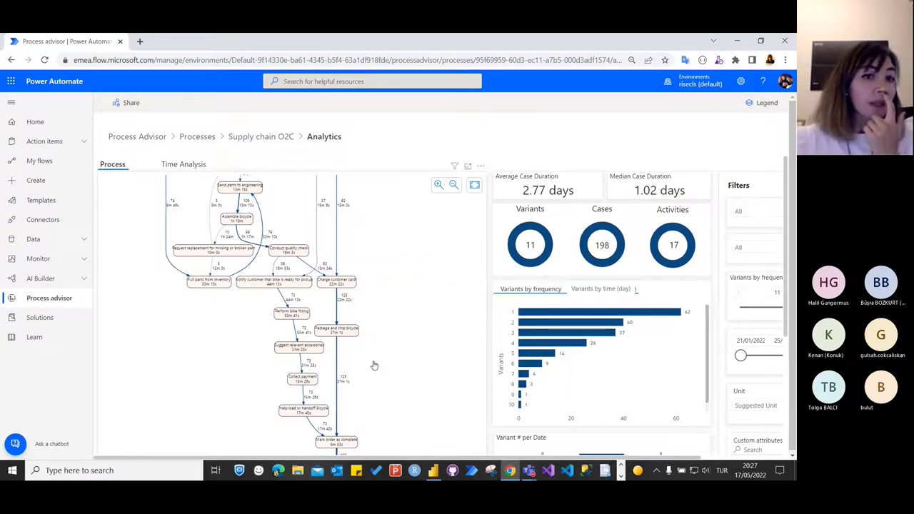
{"action": "scroll", "coordinate": [372, 348], "scroll_direction": "down", "scroll_amount": 2}
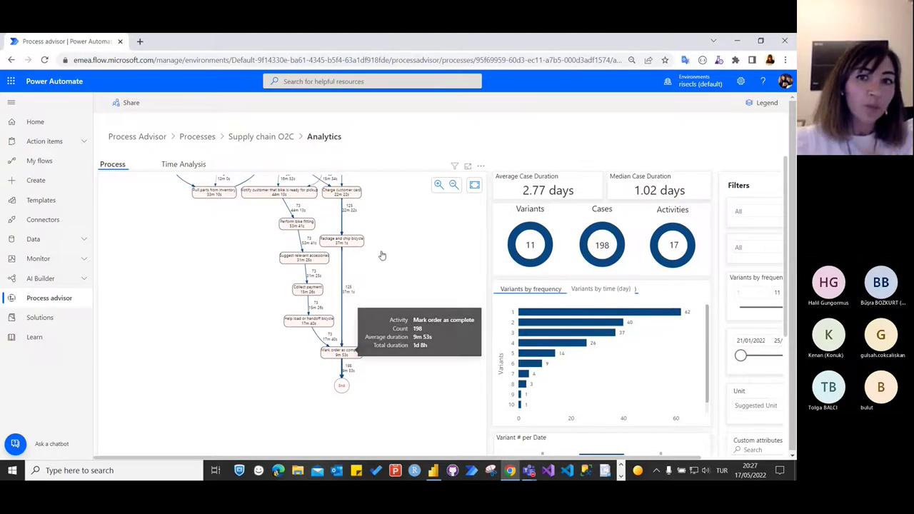
{"action": "scroll", "coordinate": [381, 254], "scroll_direction": "up", "scroll_amount": 5}
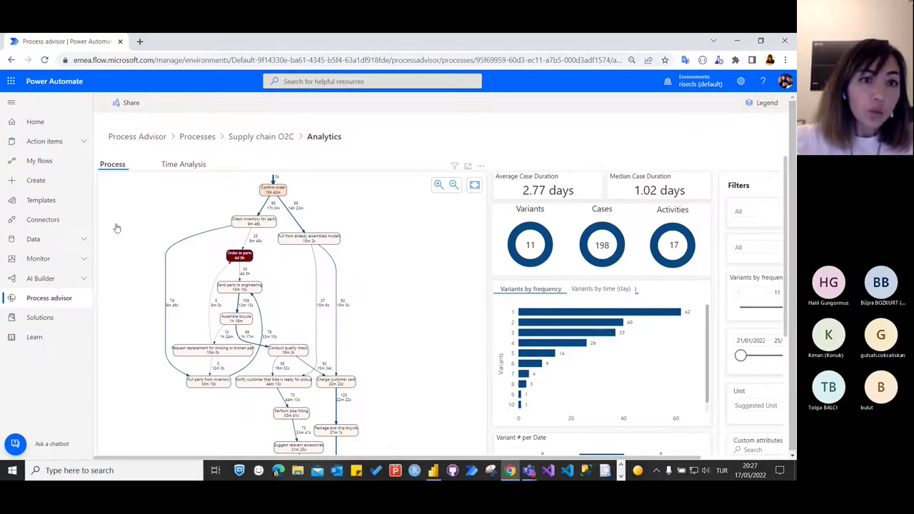
Read the legend explaining line thickness and activity colors, close it, and examine the Order in parts activity on the process map
{"action": "left_click", "coordinate": [762, 103]}
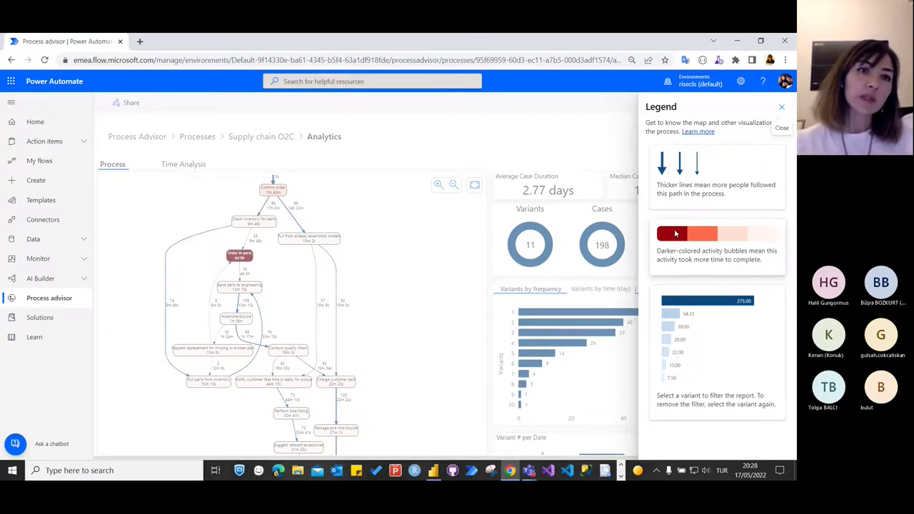
{"action": "left_click", "coordinate": [781, 107]}
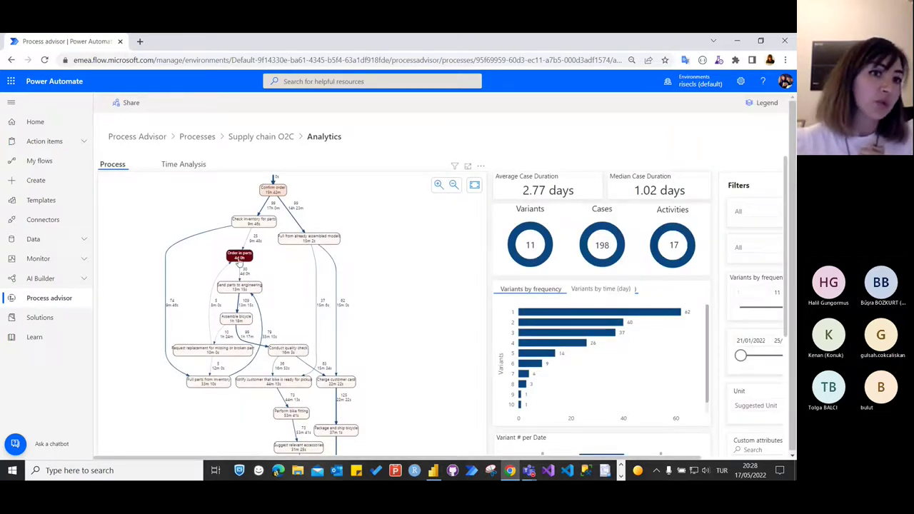
{"action": "mouse_move", "coordinate": [249, 263]}
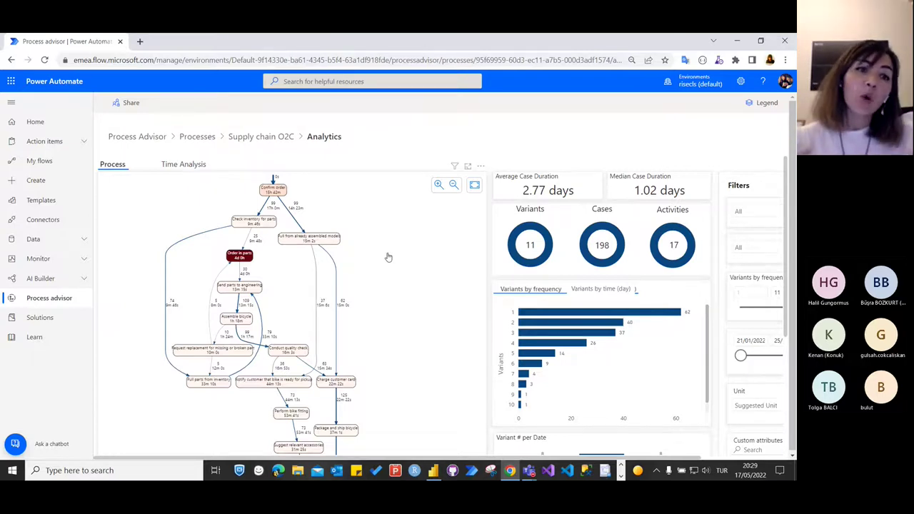
{"action": "scroll", "coordinate": [395, 312], "scroll_direction": "down", "scroll_amount": 3}
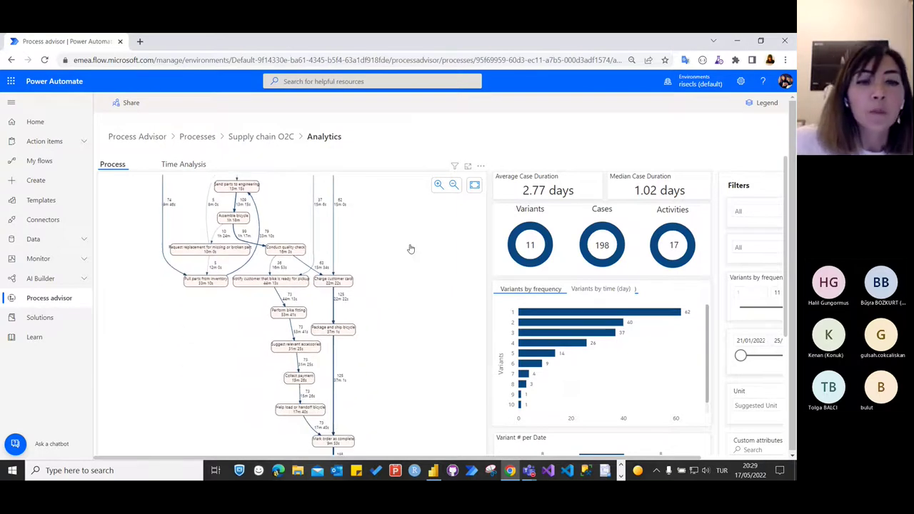
Examine the activity and path durations along the process map, from Order in parts down to the end, and the case duration figures
{"action": "scroll", "coordinate": [400, 264], "scroll_direction": "up", "scroll_amount": 2}
{"action": "scroll", "coordinate": [389, 257], "scroll_direction": "up", "scroll_amount": 2}
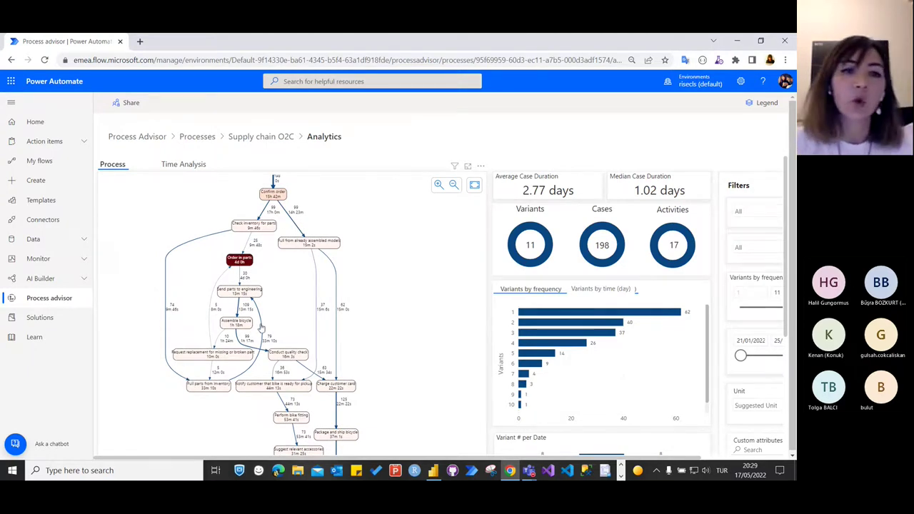
{"action": "mouse_move", "coordinate": [234, 305]}
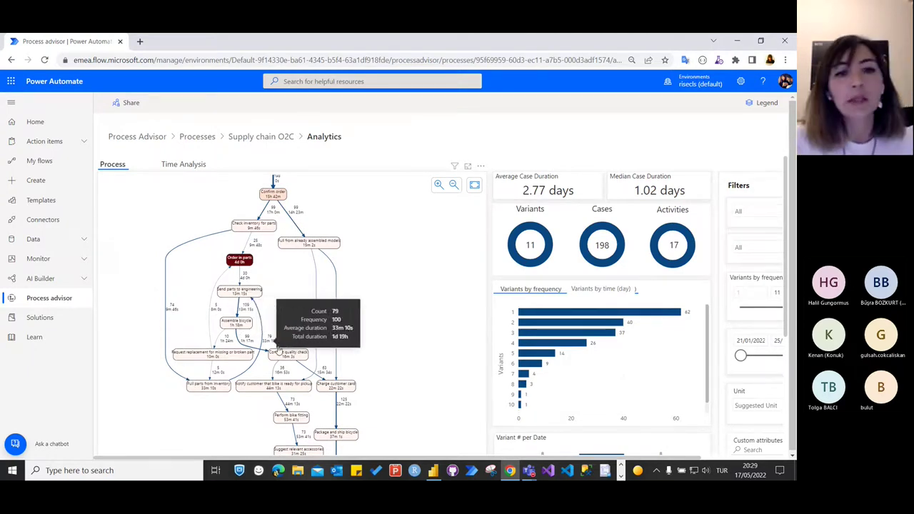
{"action": "scroll", "coordinate": [402, 357], "scroll_direction": "down", "scroll_amount": 2}
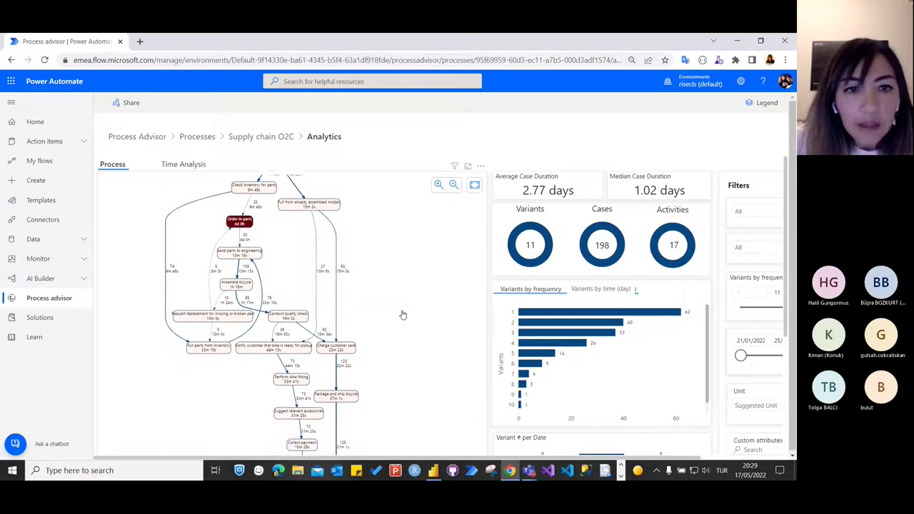
{"action": "mouse_move", "coordinate": [281, 286]}
{"action": "mouse_move", "coordinate": [275, 308]}
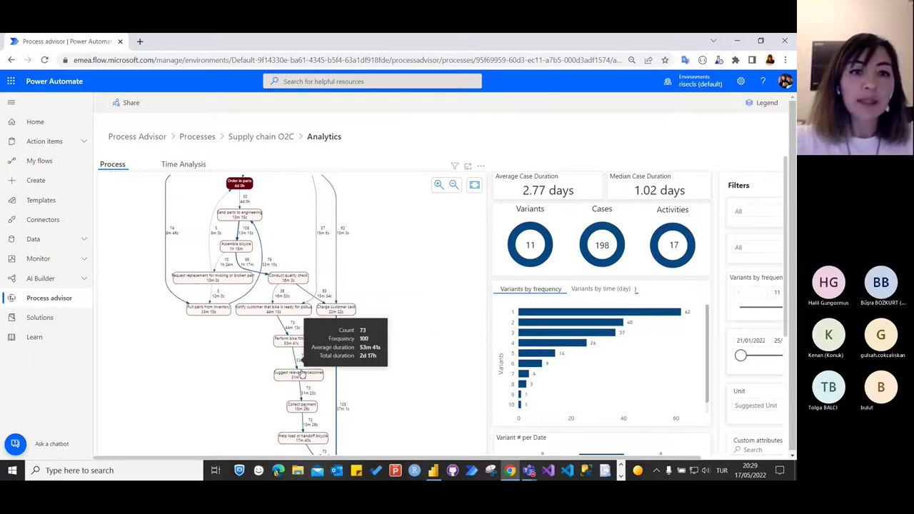
{"action": "mouse_move", "coordinate": [303, 380]}
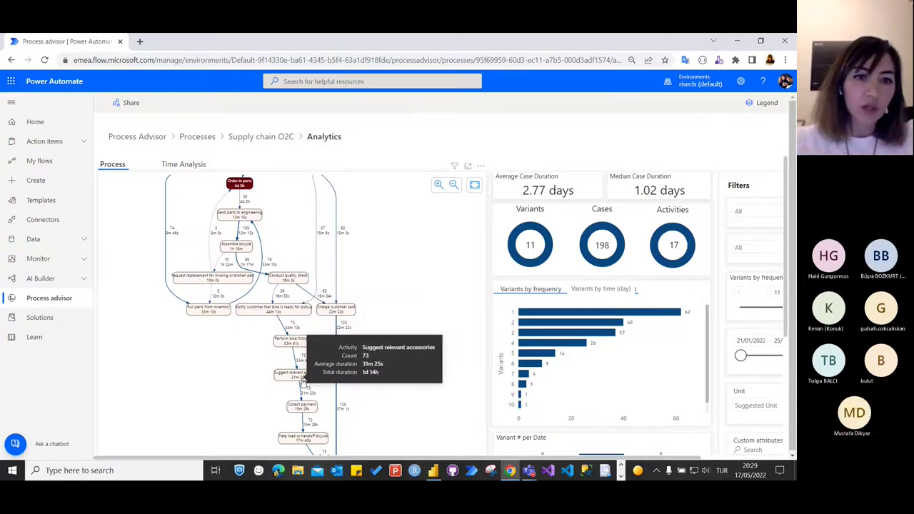
{"action": "mouse_move", "coordinate": [306, 411]}
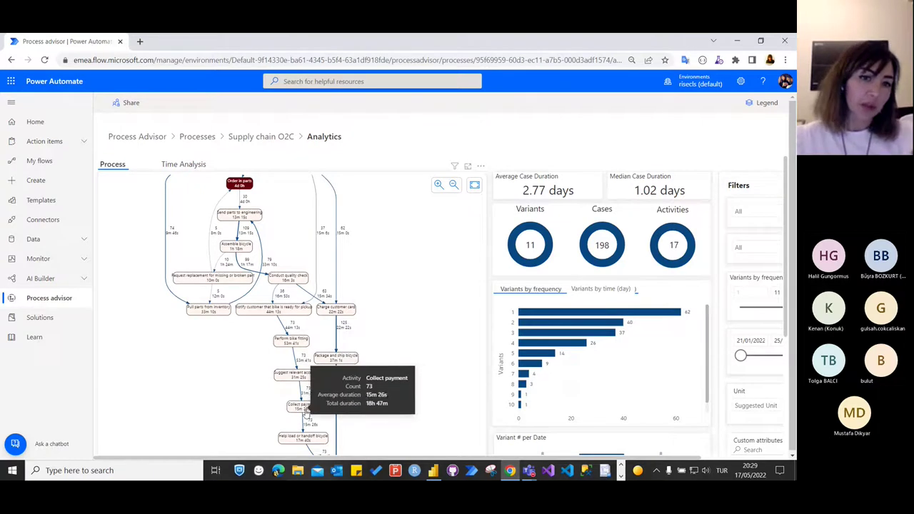
{"action": "scroll", "coordinate": [355, 386], "scroll_direction": "down", "scroll_amount": 3}
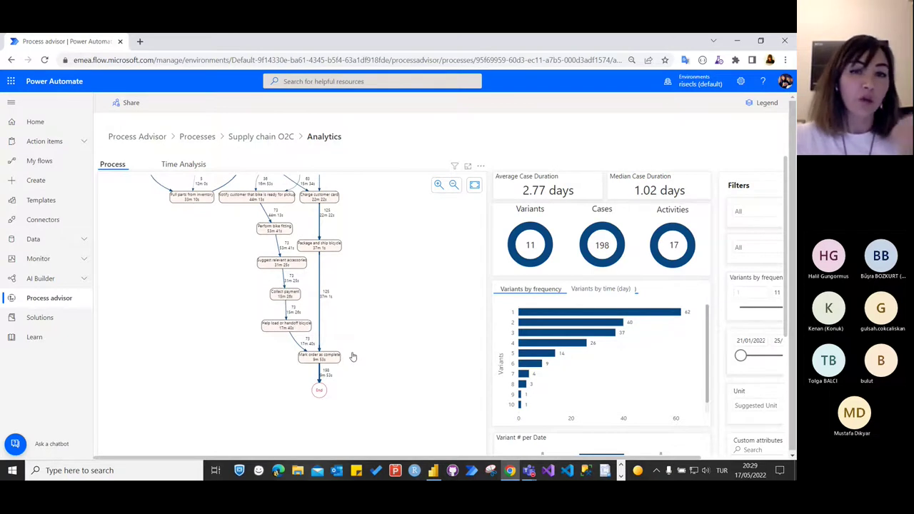
{"action": "scroll", "coordinate": [361, 332], "scroll_direction": "up", "scroll_amount": 2}
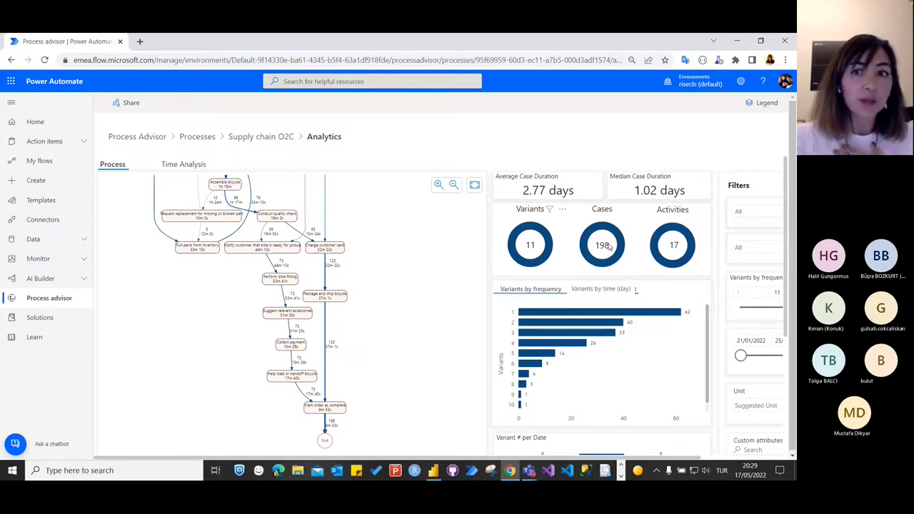
{"action": "scroll", "coordinate": [383, 235], "scroll_direction": "up", "scroll_amount": 6}
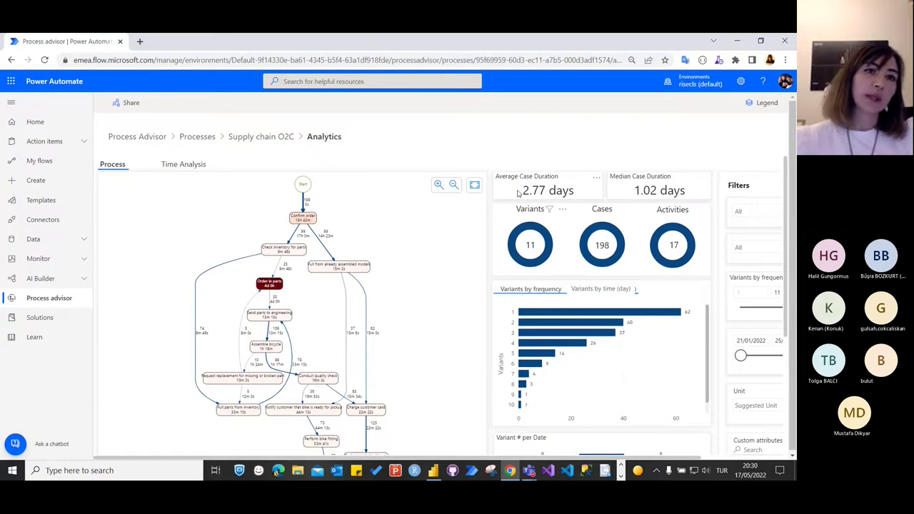
View the process map for variant 1, and examine the activity throughput times in the time analysis
{"action": "left_click", "coordinate": [650, 315]}
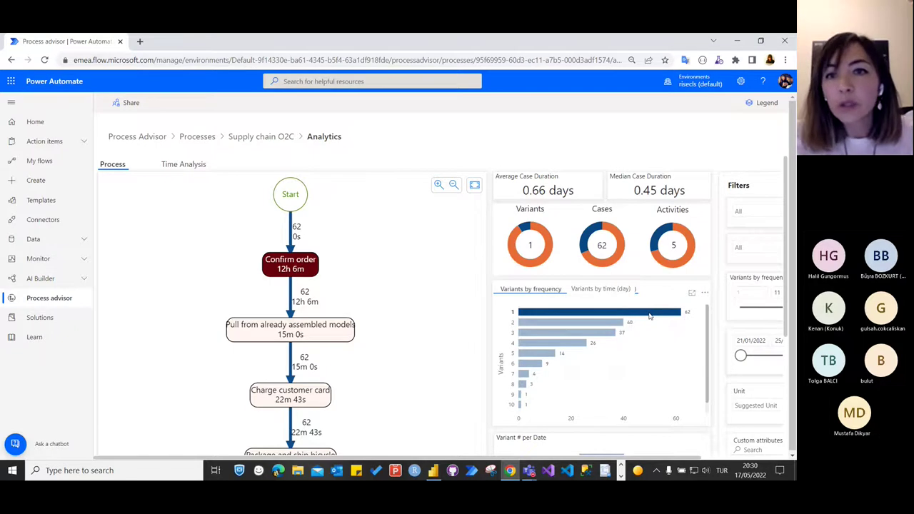
{"action": "left_click", "coordinate": [183, 164]}
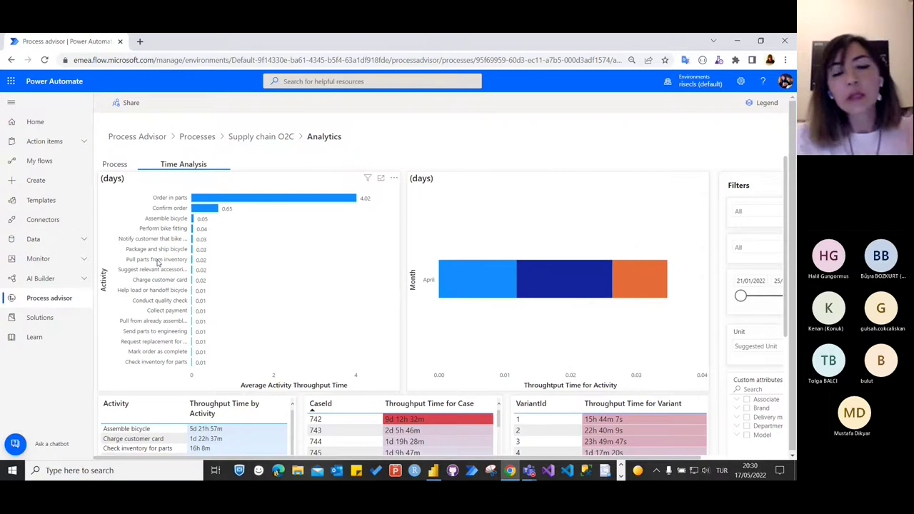
{"action": "left_click", "coordinate": [169, 200]}
{"action": "left_click", "coordinate": [653, 318]}
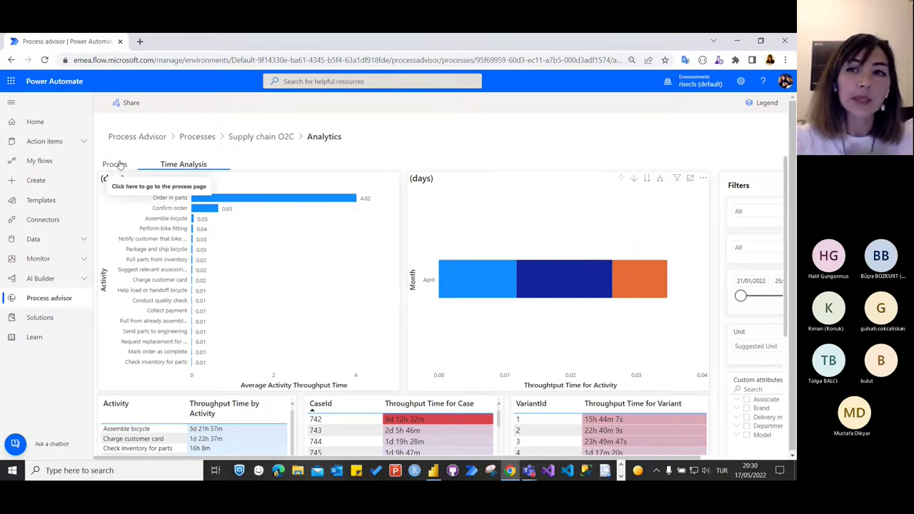
Filter the time analysis by the Brand custom attribute, selecting Cruiser, Turbo and Mont
{"action": "left_click_drag", "start_coordinate": [546, 460], "coordinate": [628, 463]}
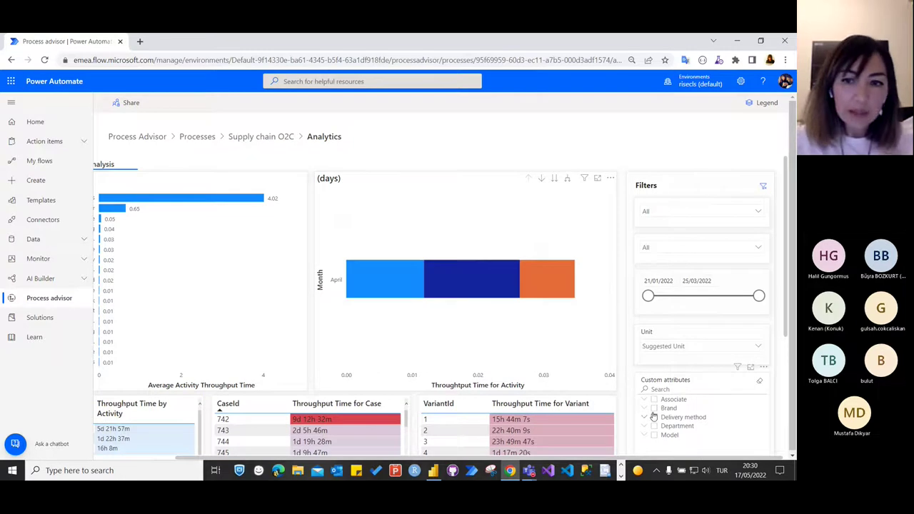
{"action": "left_click", "coordinate": [647, 409]}
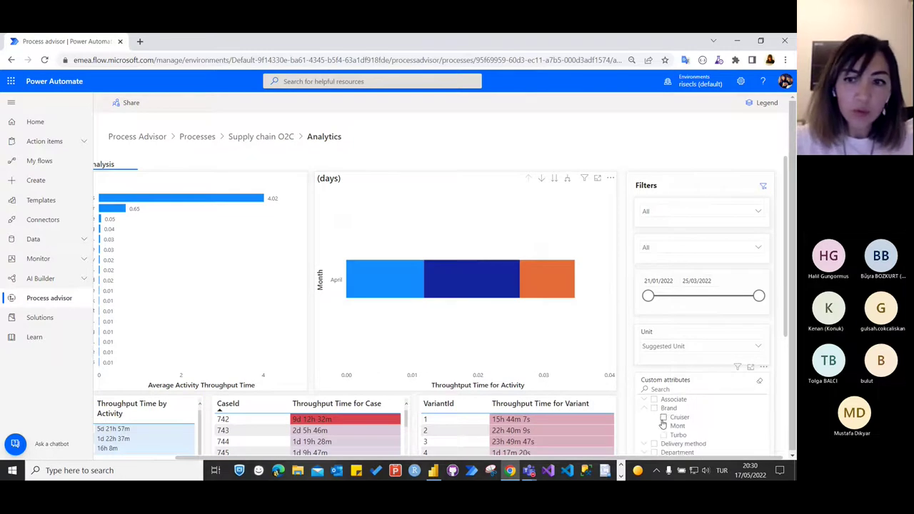
{"action": "left_click", "coordinate": [663, 417]}
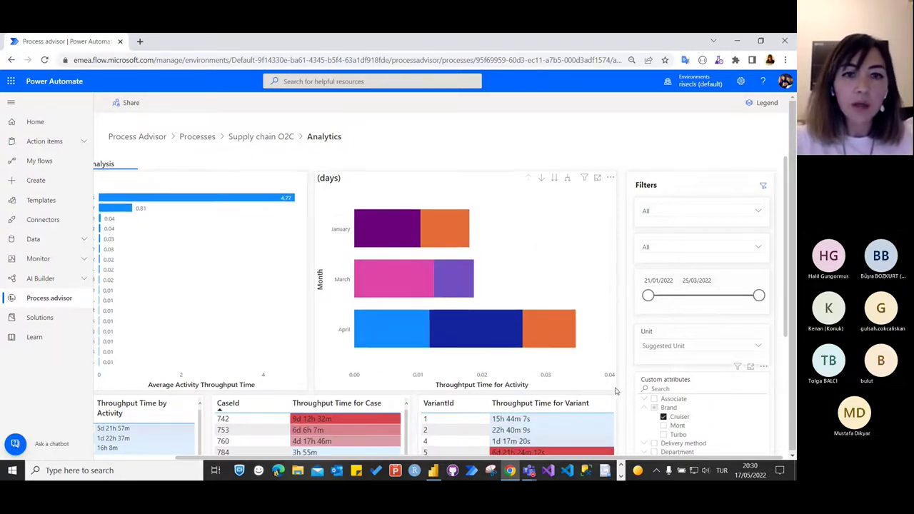
{"action": "scroll", "coordinate": [616, 392], "scroll_direction": "down", "scroll_amount": 1}
{"action": "scroll", "coordinate": [615, 392], "scroll_direction": "down", "scroll_amount": 1}
{"action": "left_click", "coordinate": [663, 330]}
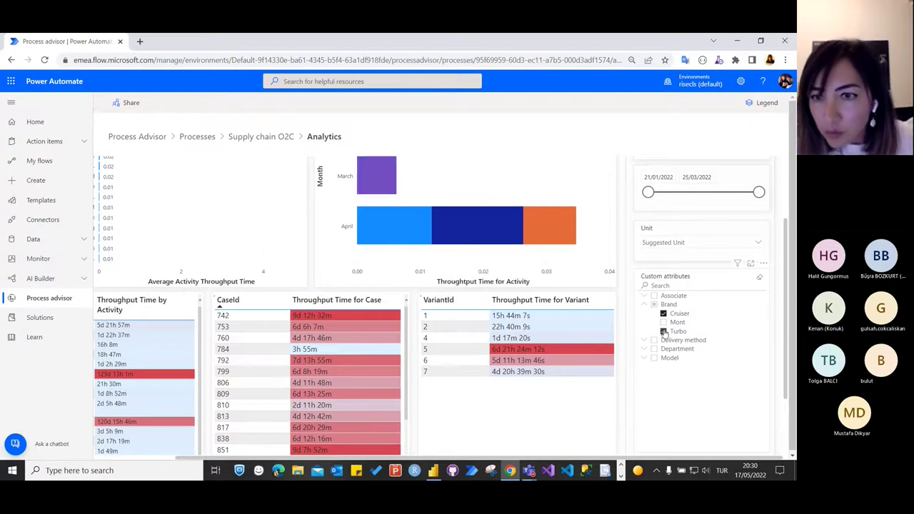
{"action": "left_click", "coordinate": [663, 322]}
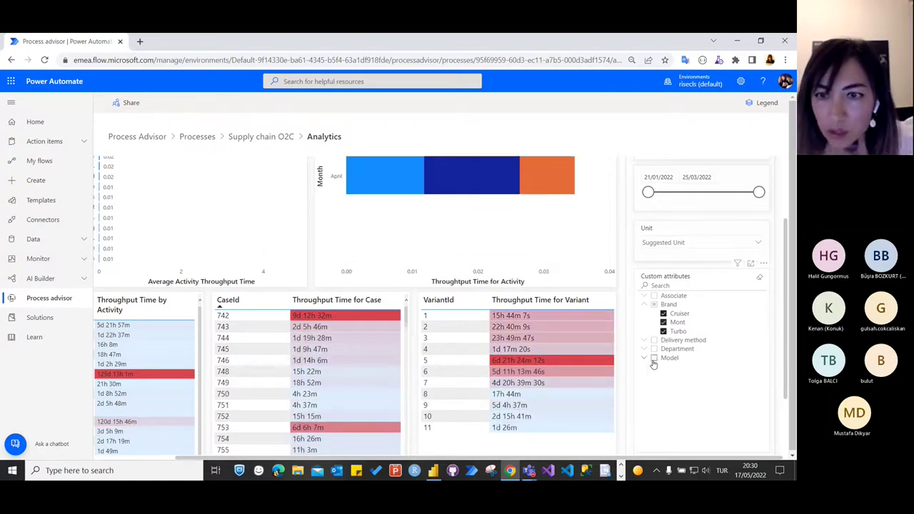
Add the Versa model to the custom attribute filter without the Mont brand, and return to the process map view
{"action": "left_click", "coordinate": [643, 359]}
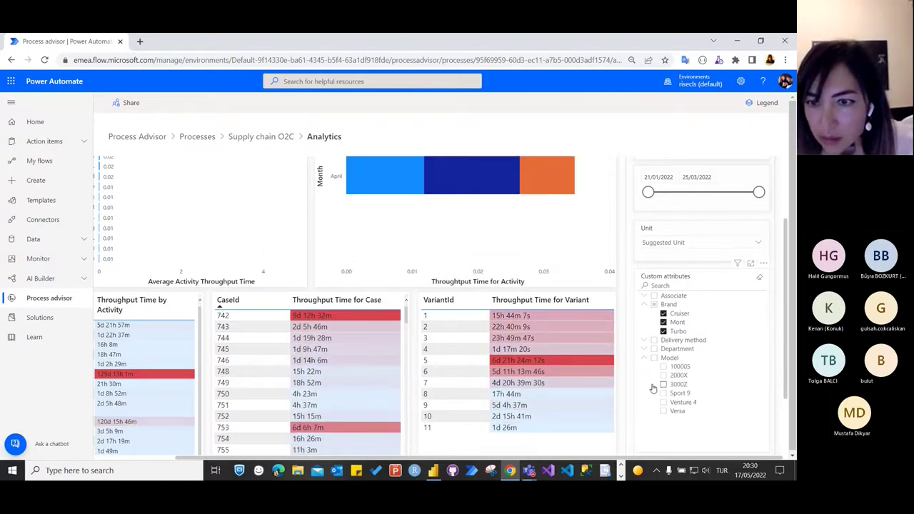
{"action": "left_click", "coordinate": [664, 411]}
{"action": "left_click", "coordinate": [663, 321]}
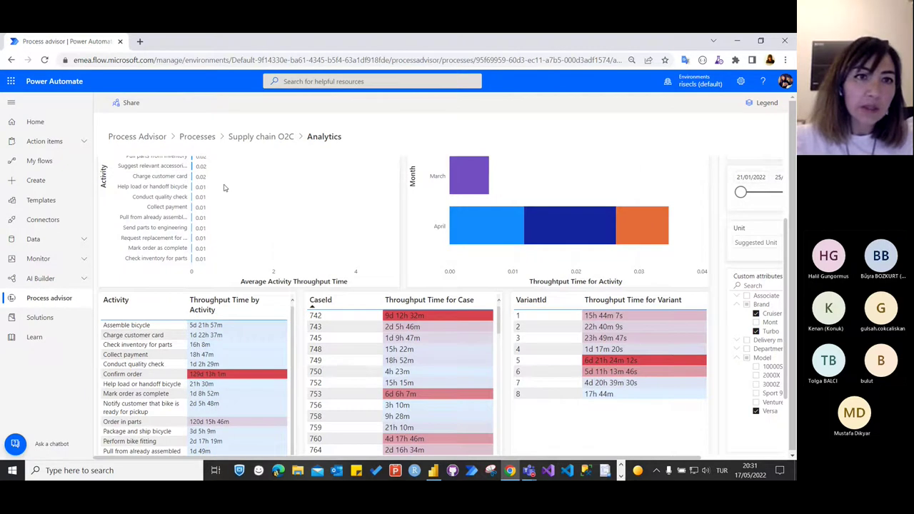
{"action": "scroll", "coordinate": [224, 187], "scroll_direction": "up", "scroll_amount": 2}
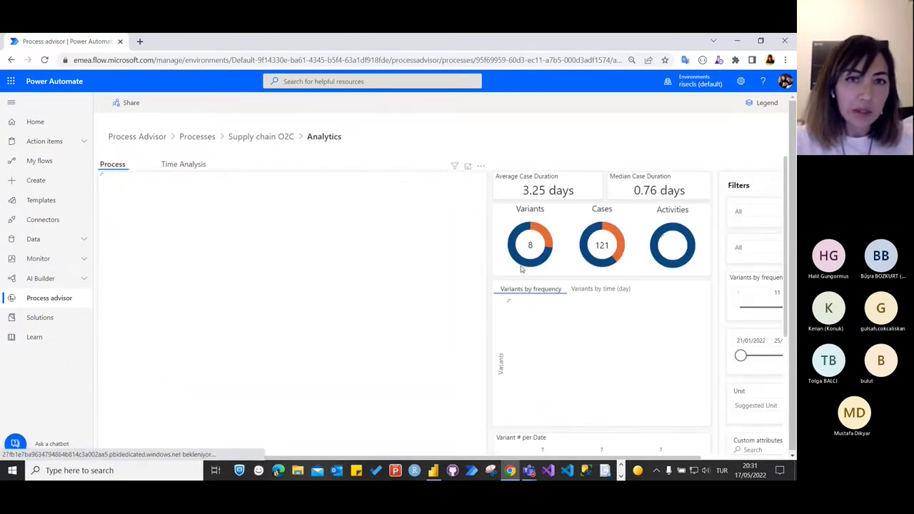
Share the Supply chain O2C process with a colleague as Viewer, emailing an invite, and close the access settings
{"action": "left_click", "coordinate": [131, 105]}
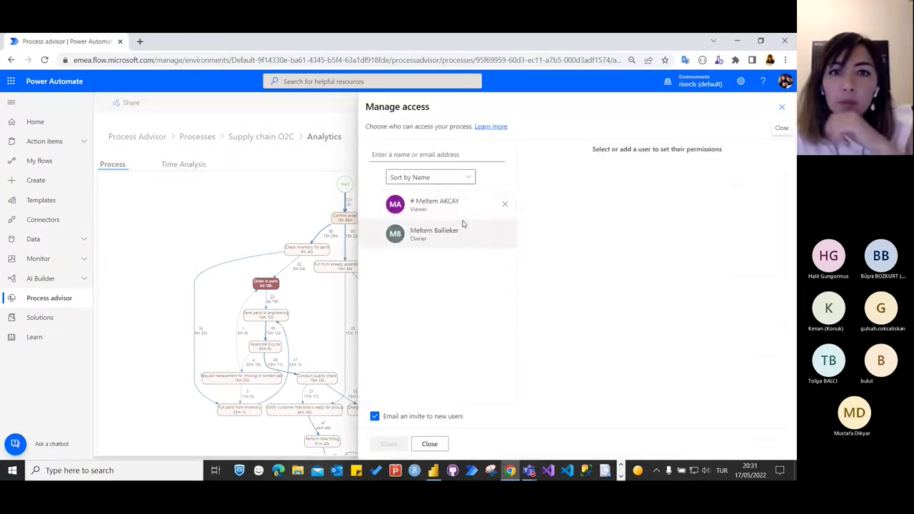
{"action": "left_click", "coordinate": [460, 150]}
{"action": "type", "text": "trhan"}
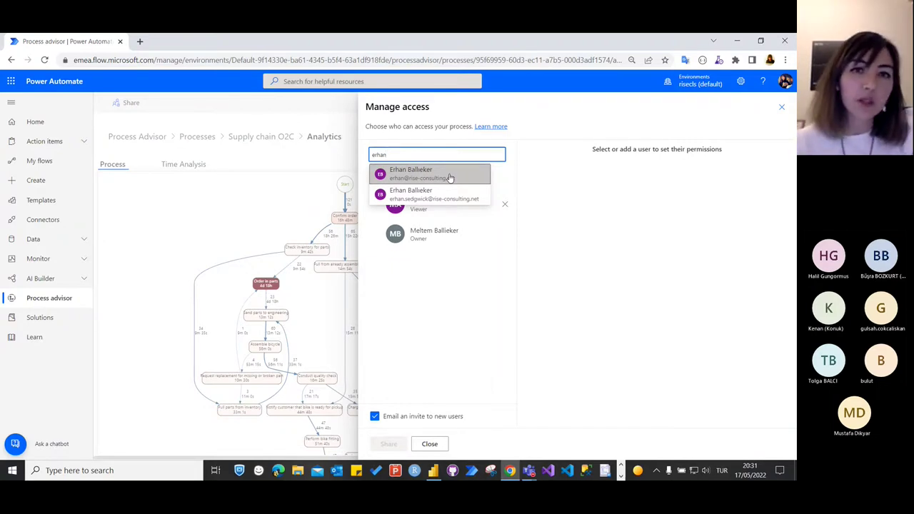
{"action": "left_click", "coordinate": [449, 178]}
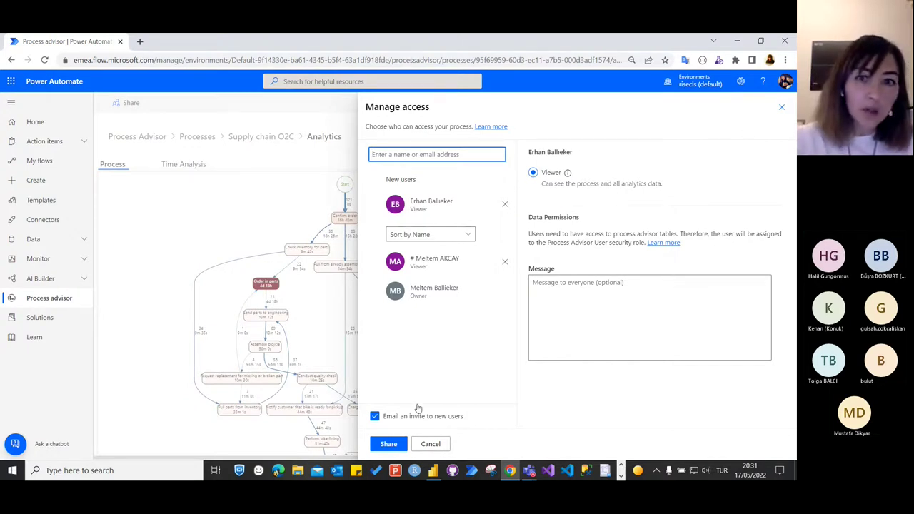
{"action": "left_click", "coordinate": [388, 443]}
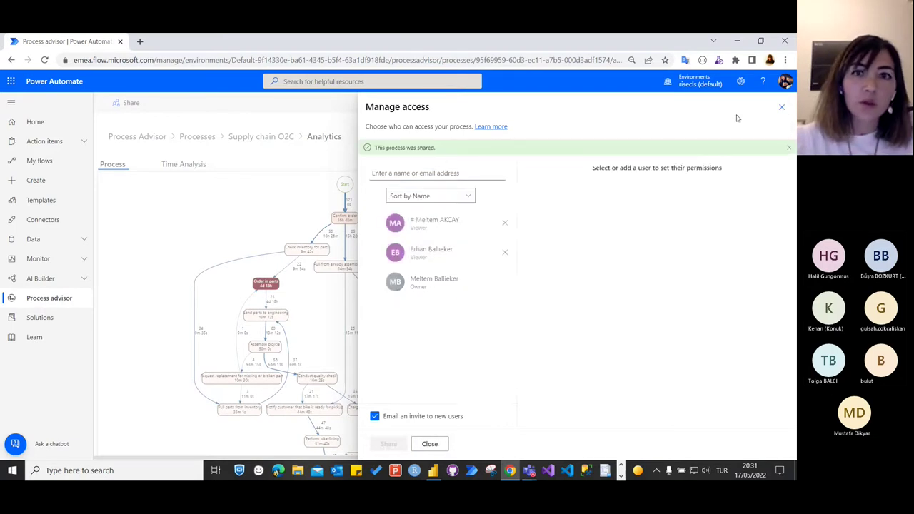
{"action": "left_click", "coordinate": [783, 108]}
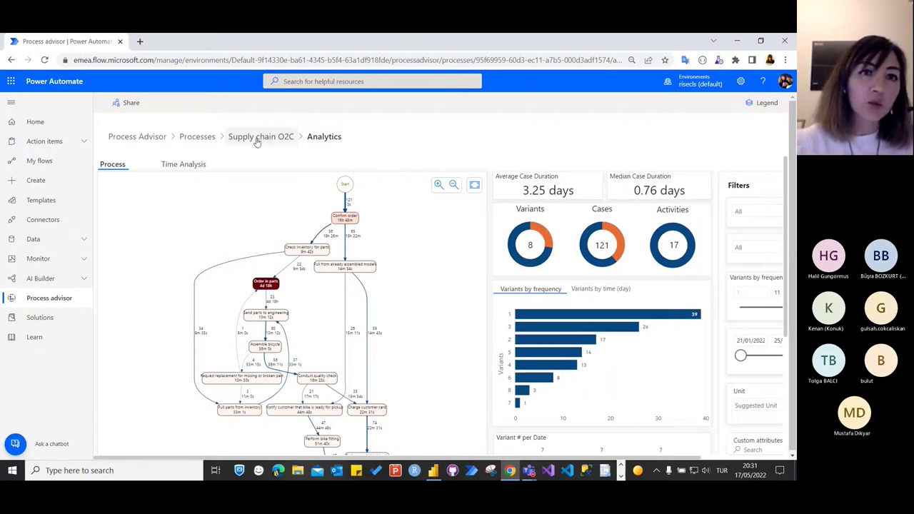
From the process list, create a blank process named Dummy1705 based on Data (preview)
{"action": "left_click", "coordinate": [196, 139]}
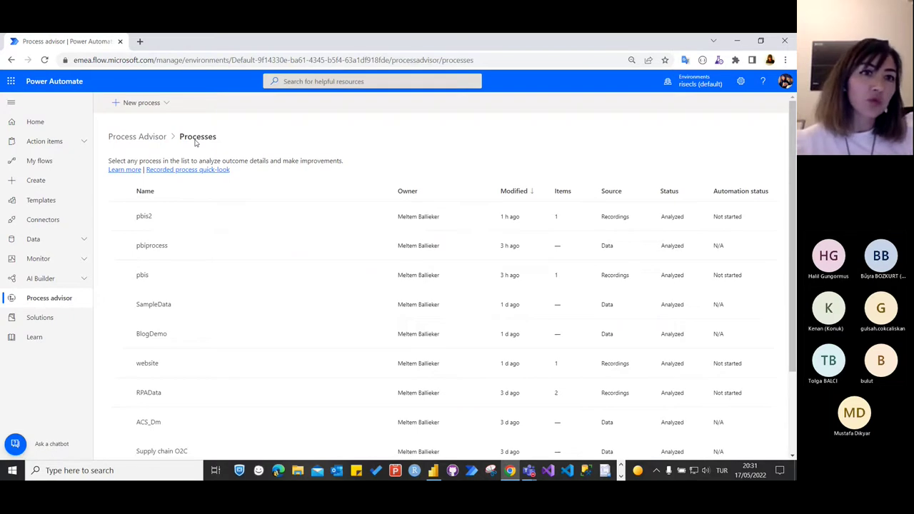
{"action": "left_click", "coordinate": [162, 104]}
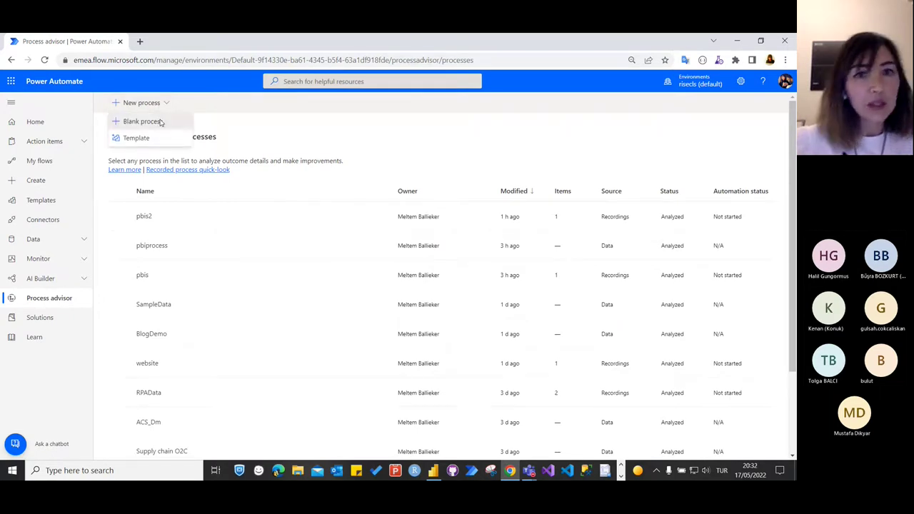
{"action": "left_click", "coordinate": [158, 122]}
{"action": "left_click", "coordinate": [555, 193]}
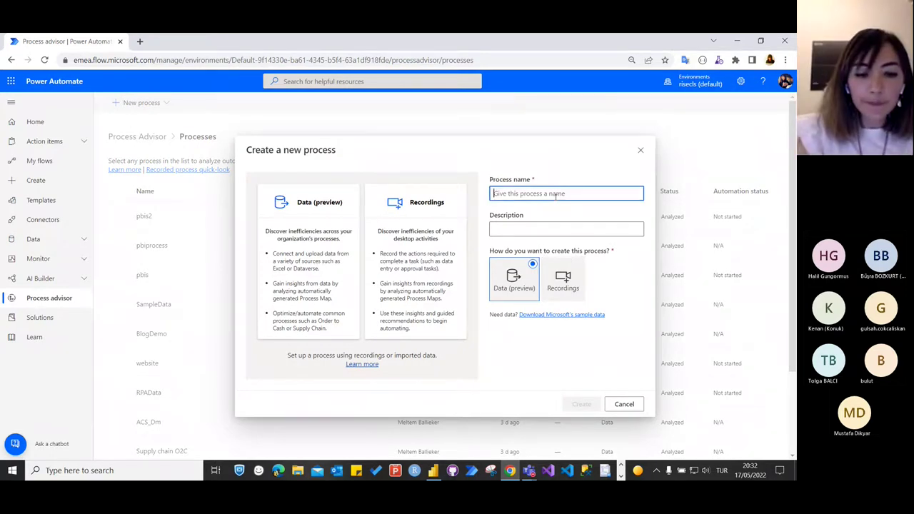
{"action": "type", "text": "Dummy"}
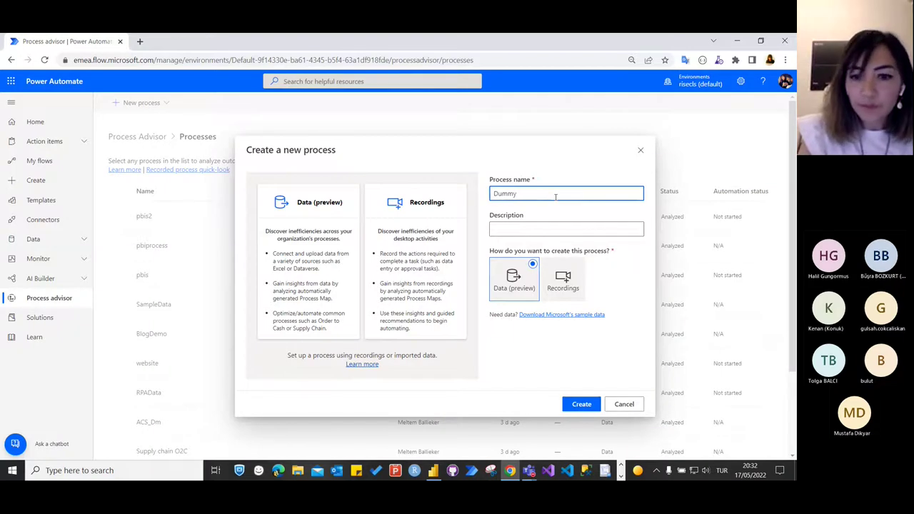
{"action": "type", "text": "1705"}
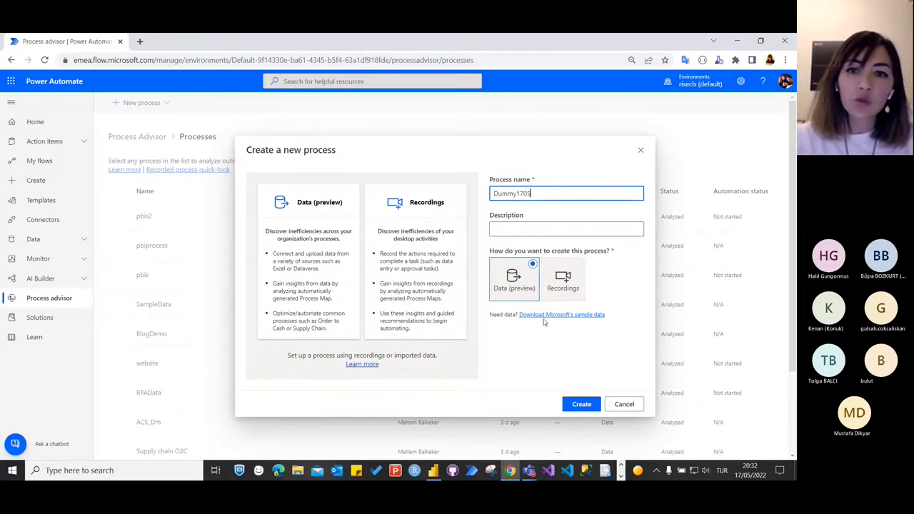
{"action": "left_click", "coordinate": [580, 406]}
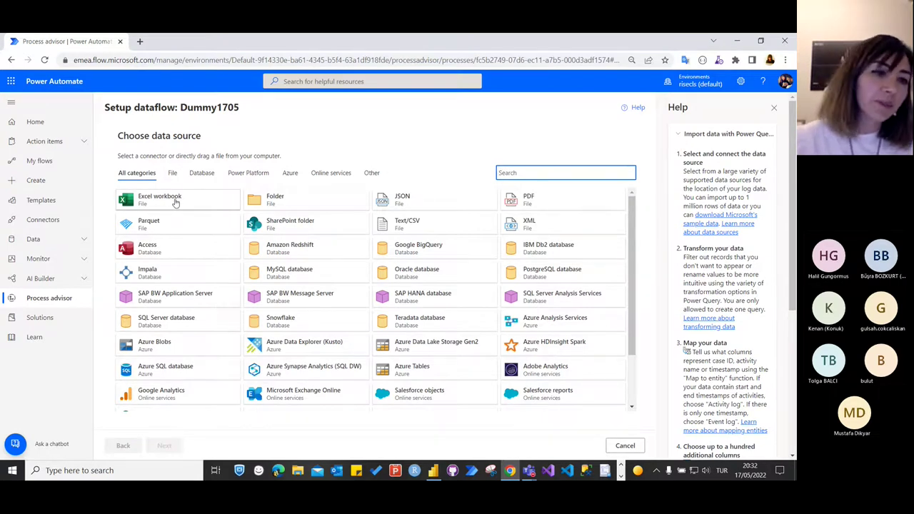
Connect an Excel workbook as the data source by uploading ProcessMiningSampleData.xlsx, and continue to choosing the data
{"action": "left_click", "coordinate": [175, 202]}
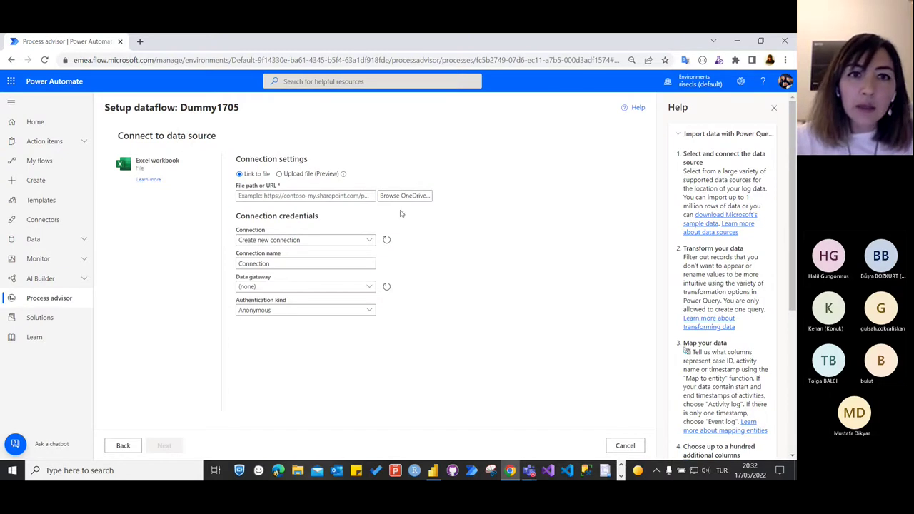
{"action": "left_click", "coordinate": [279, 174]}
{"action": "left_click", "coordinate": [352, 215]}
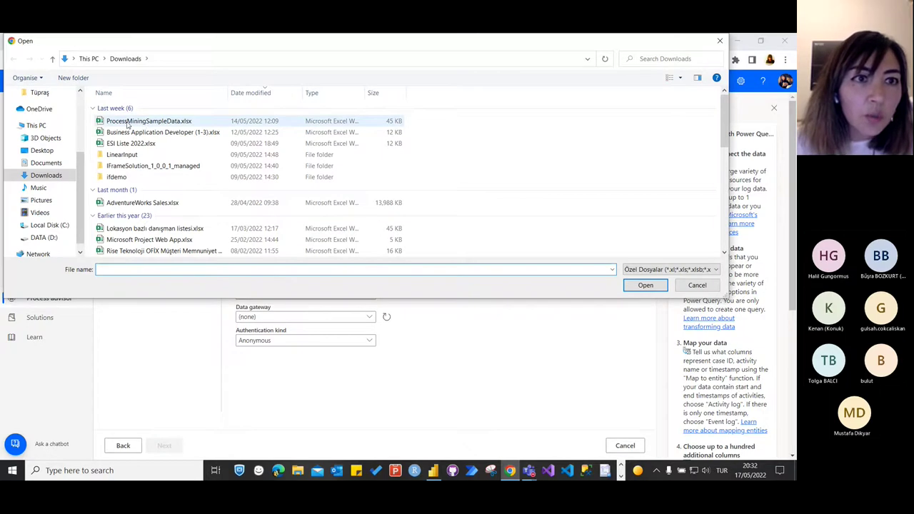
{"action": "double_click", "coordinate": [147, 122]}
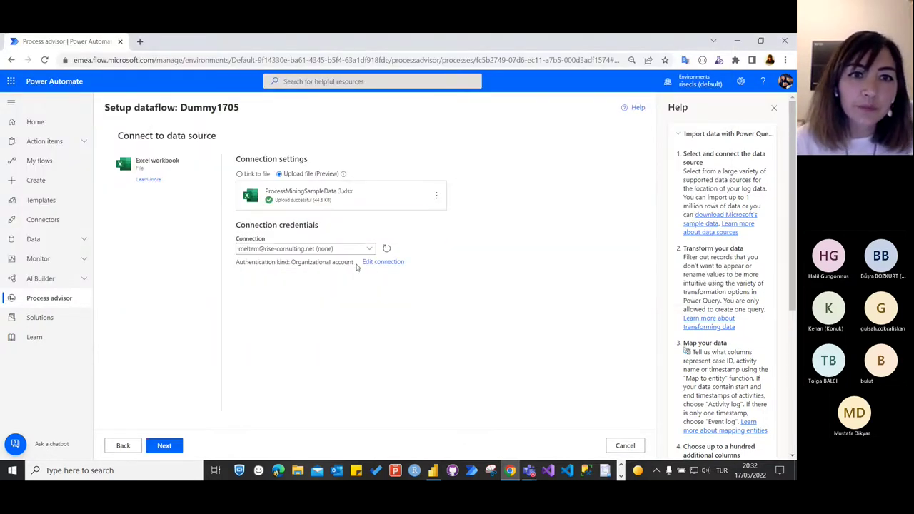
{"action": "left_click", "coordinate": [169, 446]}
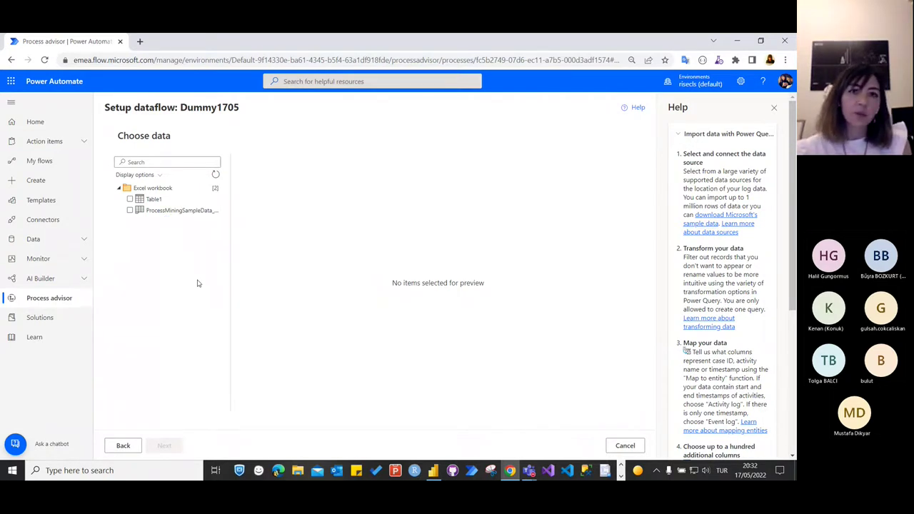
Load the ProcessMiningSampleData_v3 (3) sheet into the query editor and open the mapping to a CDM entity
{"action": "left_click", "coordinate": [129, 210]}
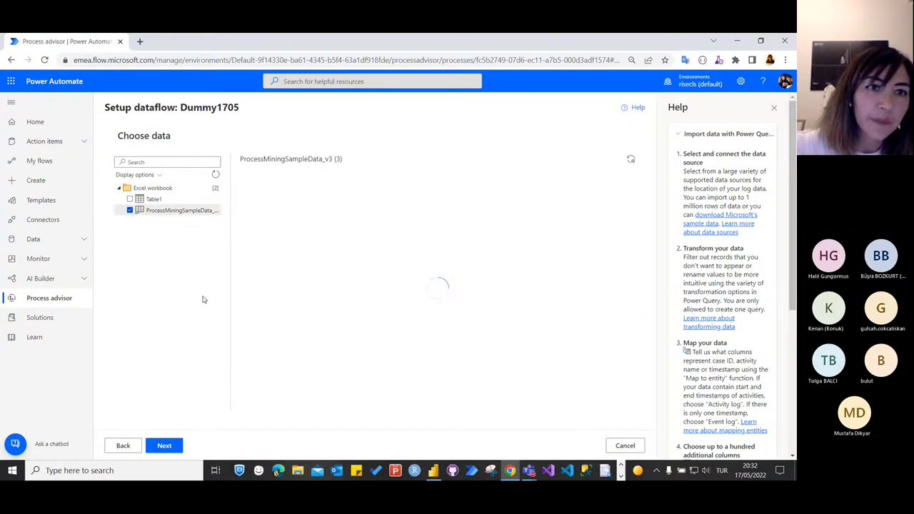
{"action": "left_click", "coordinate": [166, 447]}
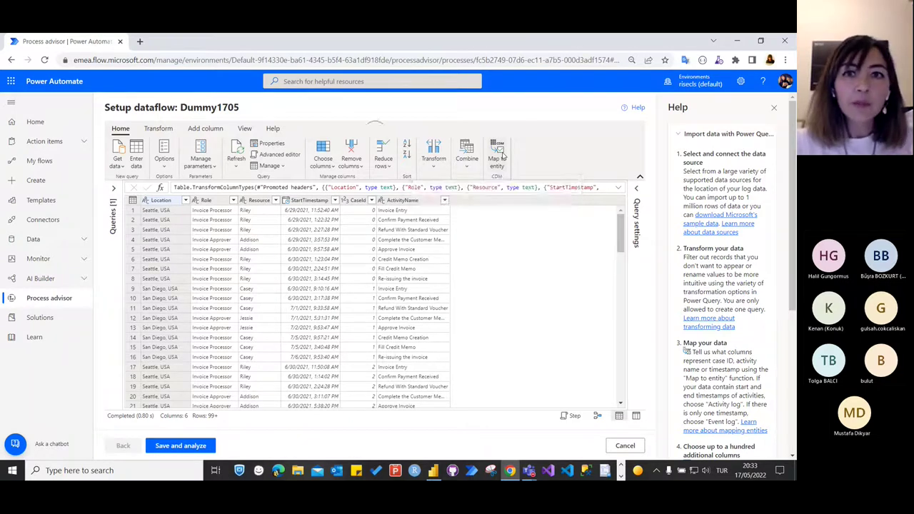
{"action": "left_click", "coordinate": [498, 155]}
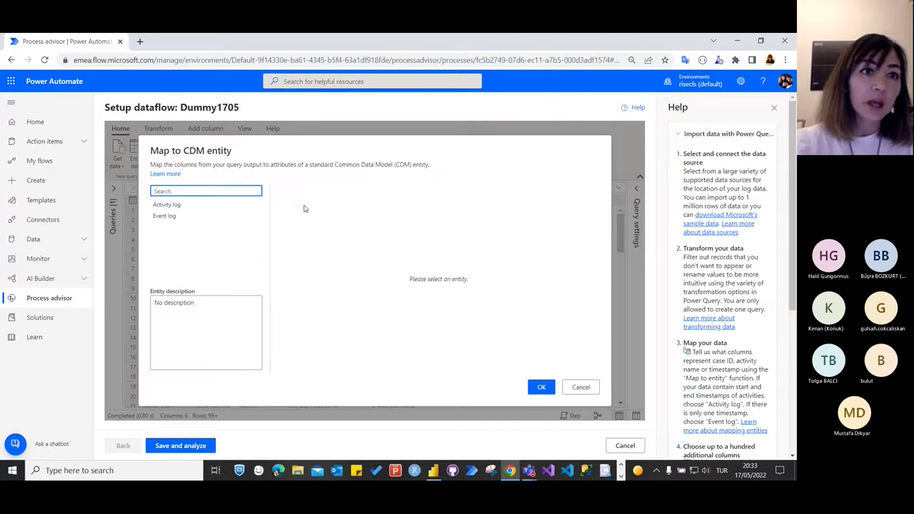
Try automatic column mapping on the Event log entity, and try it on the Activity log entity for comparison
{"action": "left_click", "coordinate": [170, 216]}
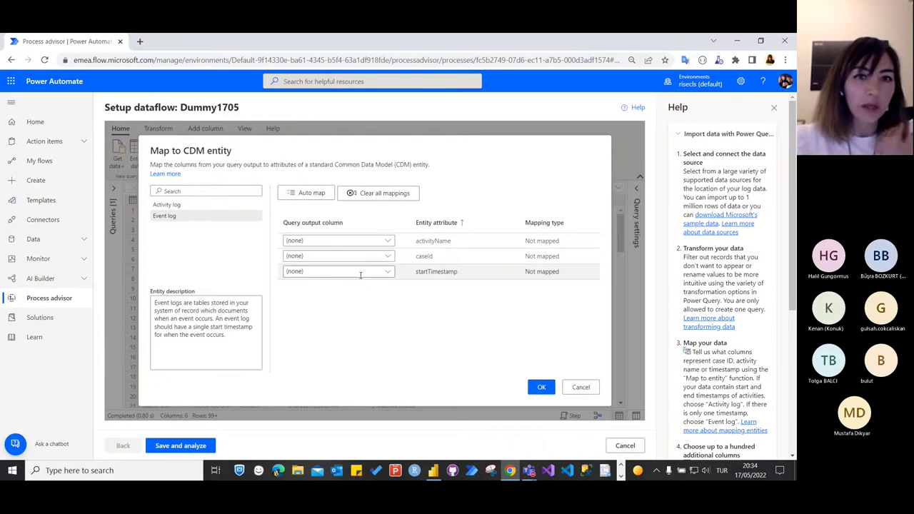
{"action": "left_click", "coordinate": [387, 272]}
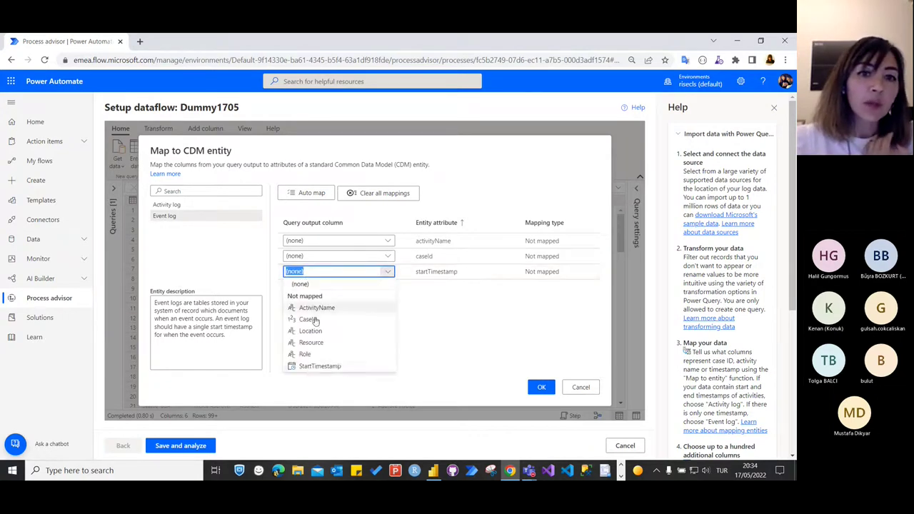
{"action": "left_click", "coordinate": [311, 193]}
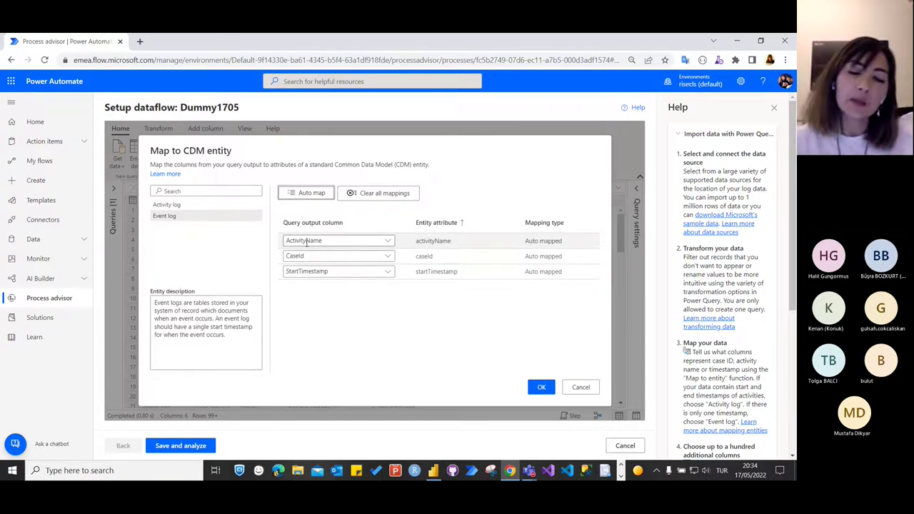
{"action": "left_click", "coordinate": [169, 206]}
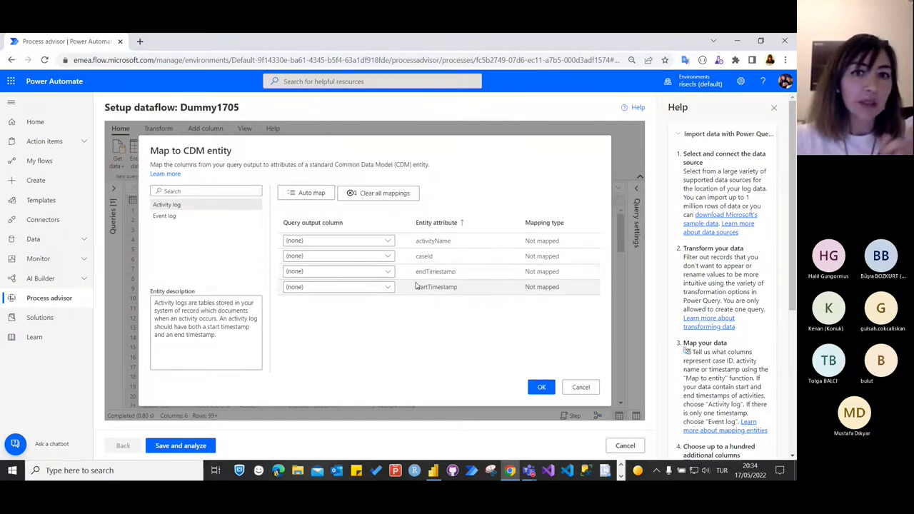
{"action": "left_click", "coordinate": [313, 194]}
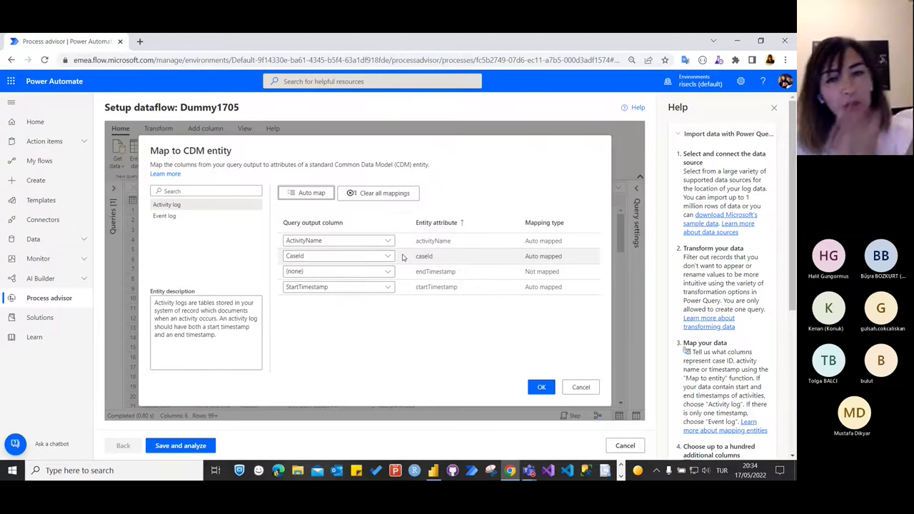
Map the query columns to the Event log entity with automatic mapping, and save and analyze the Dummy1705 process
{"action": "left_click", "coordinate": [165, 216]}
{"action": "left_click", "coordinate": [316, 193]}
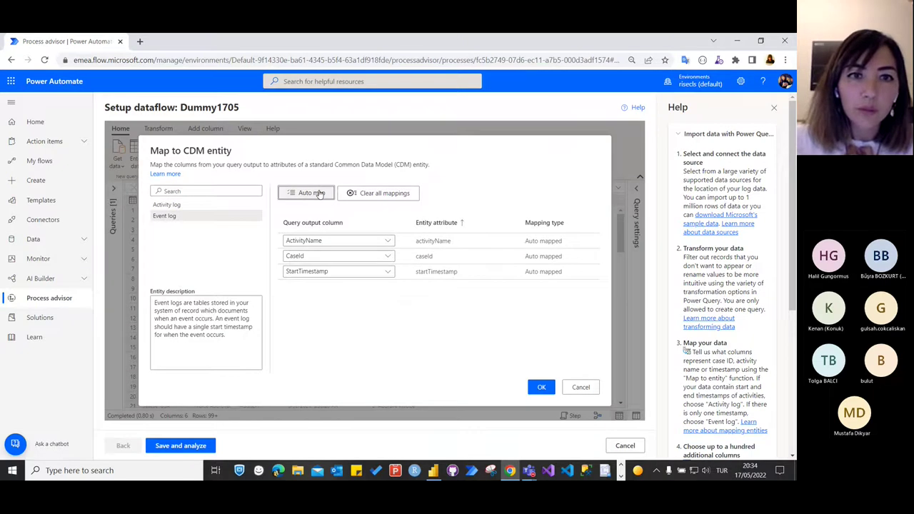
{"action": "left_click", "coordinate": [365, 194]}
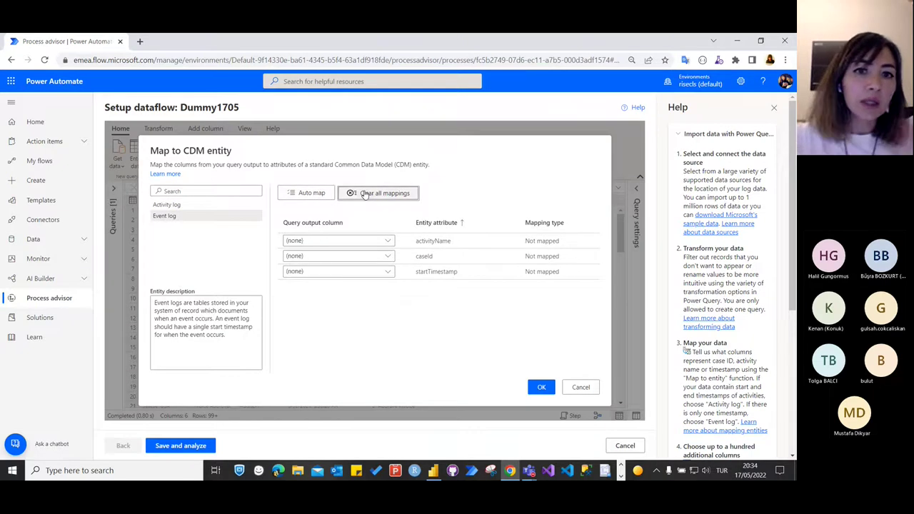
{"action": "left_click", "coordinate": [387, 241]}
{"action": "left_click", "coordinate": [334, 279]}
{"action": "left_click", "coordinate": [313, 194]}
{"action": "left_click", "coordinate": [546, 392]}
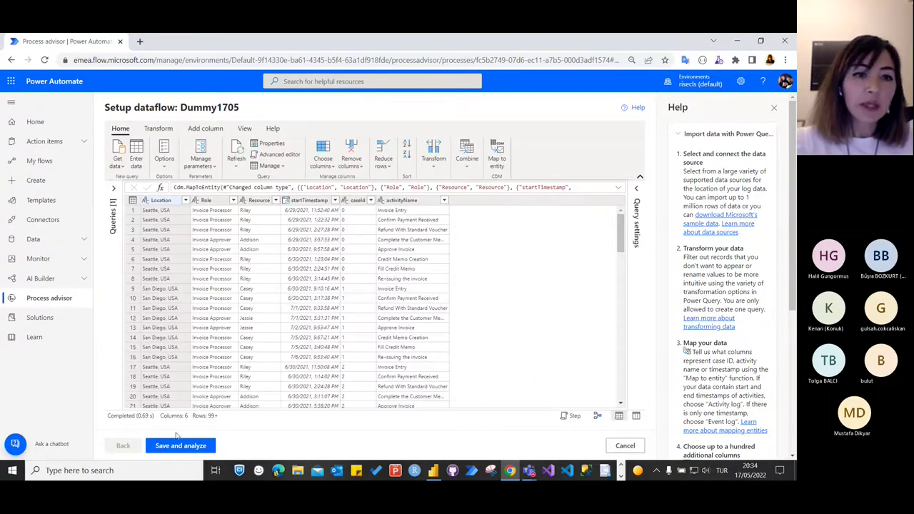
{"action": "left_click", "coordinate": [191, 448]}
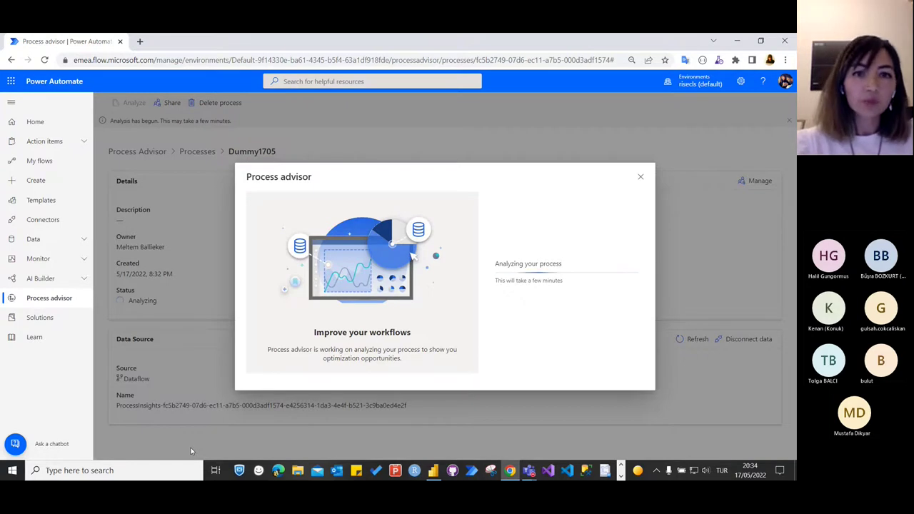
Open the Power Automate home page in a second browser tab, and return to the Dummy1705 analysis
{"action": "left_click", "coordinate": [139, 43]}
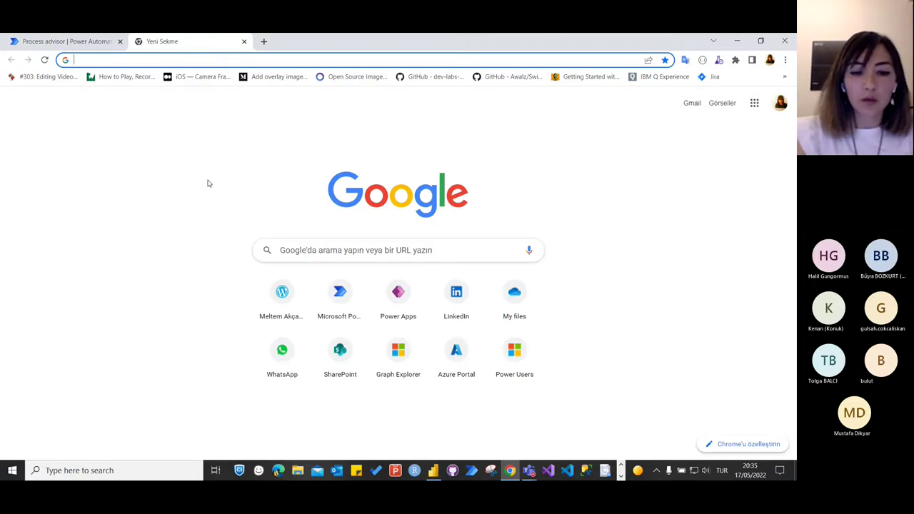
{"action": "type", "text": "em"}
{"action": "key", "text": "Return"}
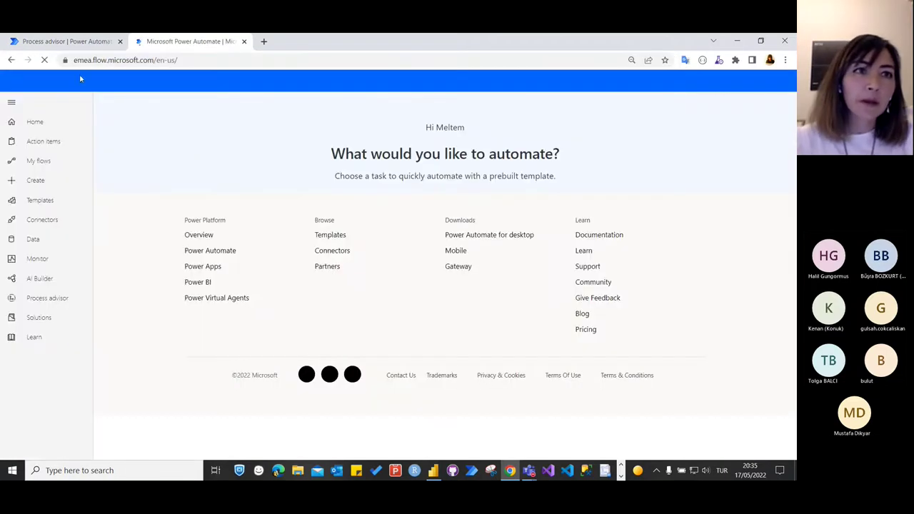
{"action": "left_click", "coordinate": [67, 42]}
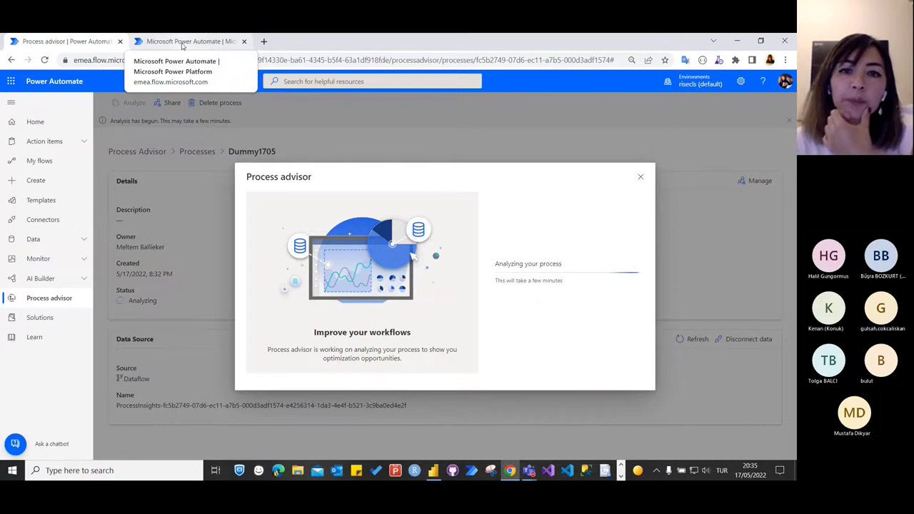
{"action": "triple_click", "coordinate": [480, 173]}
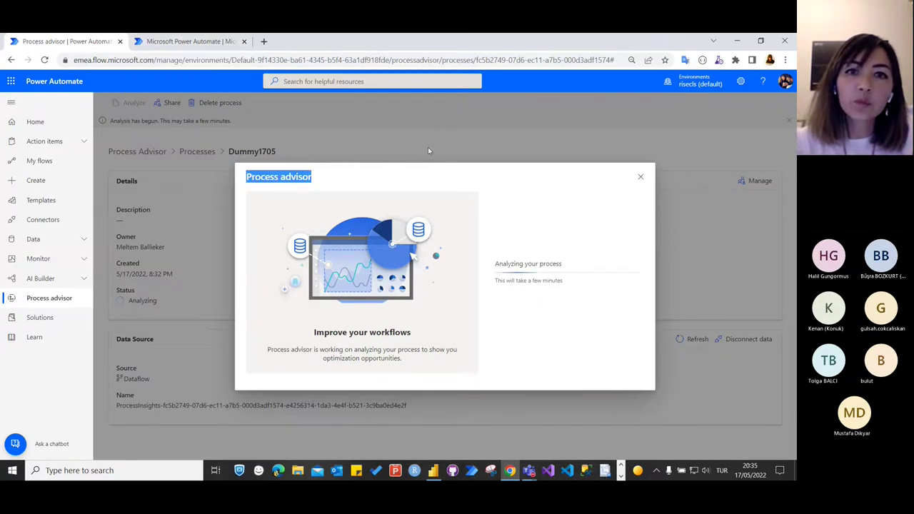
{"action": "left_click", "coordinate": [447, 174]}
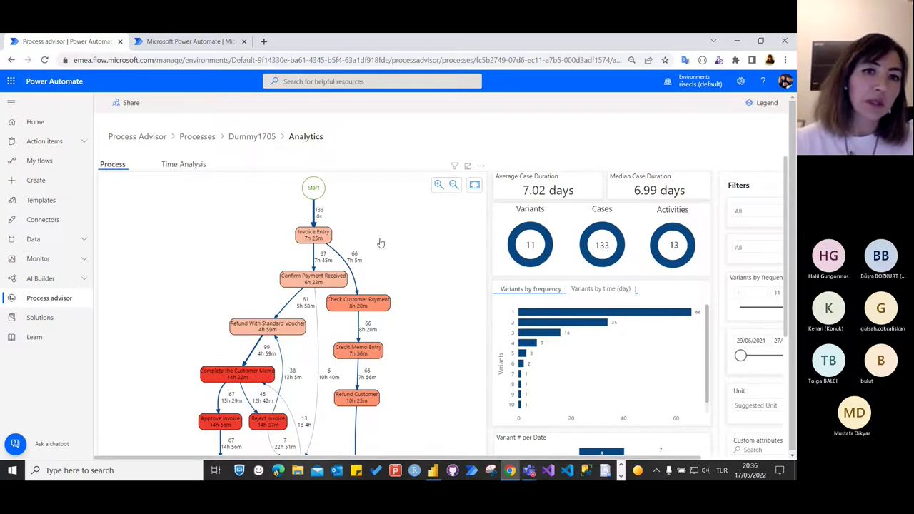
Examine the Dummy1705 process map from the Start node down to the end of the flow
{"action": "scroll", "coordinate": [378, 239], "scroll_direction": "down", "scroll_amount": 1}
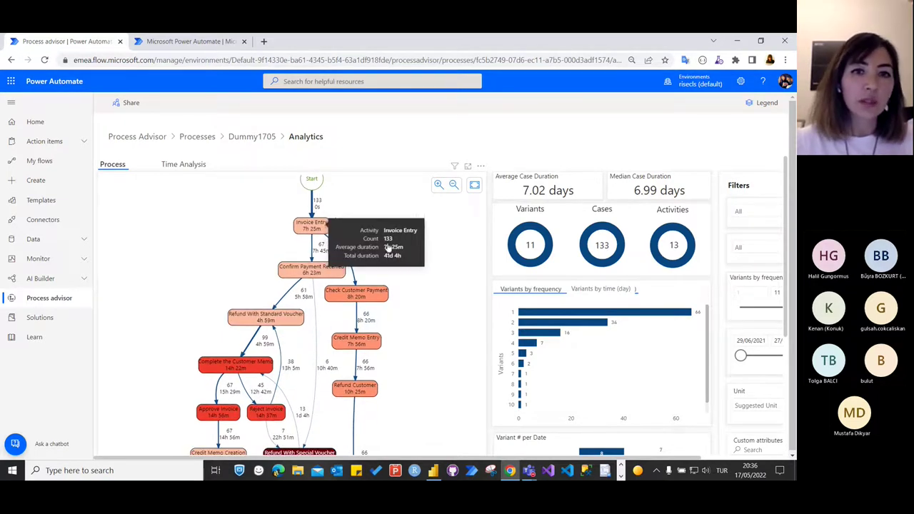
{"action": "left_click_drag", "start_coordinate": [423, 318], "coordinate": [407, 289]}
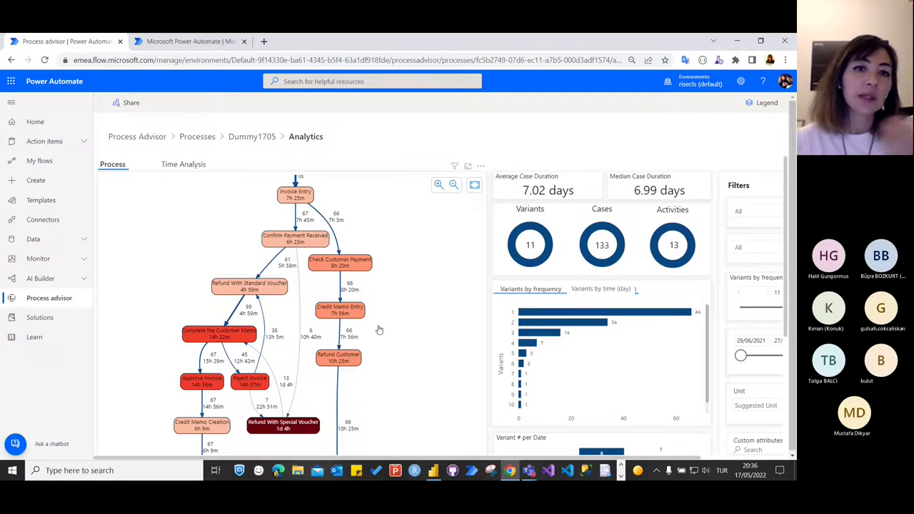
{"action": "scroll", "coordinate": [388, 311], "scroll_direction": "down", "scroll_amount": 3}
{"action": "scroll", "coordinate": [400, 329], "scroll_direction": "down", "scroll_amount": 5}
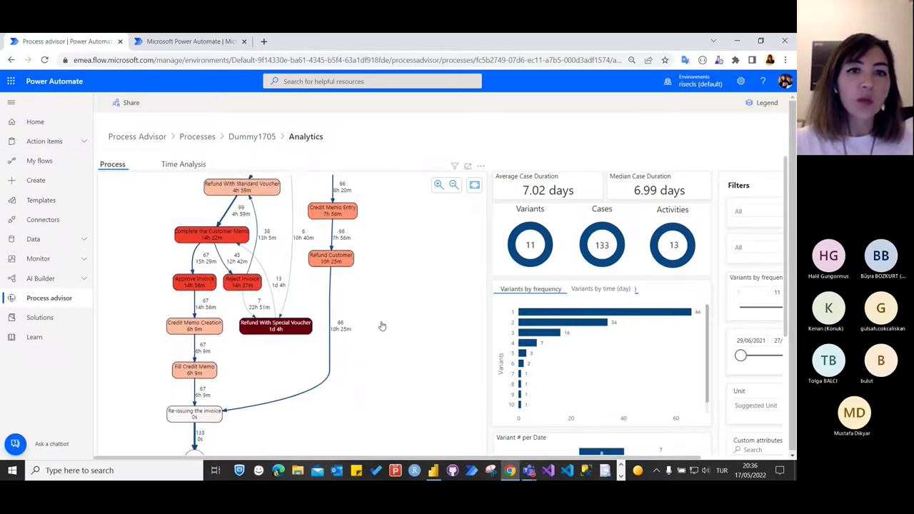
{"action": "scroll", "coordinate": [389, 285], "scroll_direction": "up", "scroll_amount": 6}
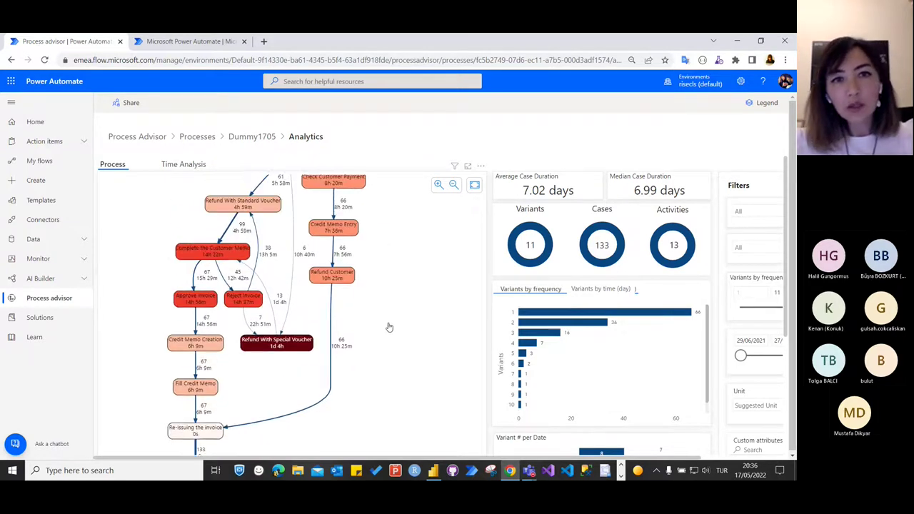
{"action": "scroll", "coordinate": [397, 285], "scroll_direction": "up", "scroll_amount": 4}
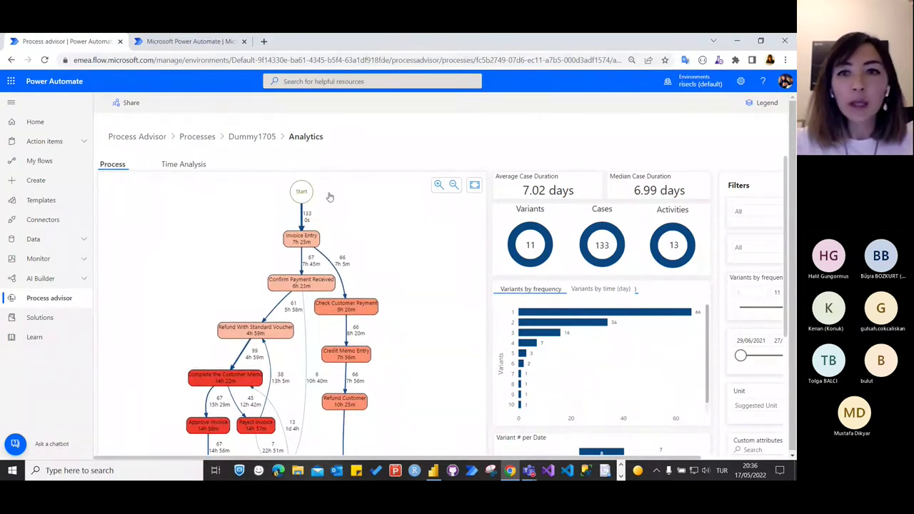
Filter the process map to the most frequent variant, and examine its path and the Refund Customer activity's details
{"action": "left_click", "coordinate": [614, 313]}
{"action": "scroll", "coordinate": [361, 261], "scroll_direction": "down", "scroll_amount": 3}
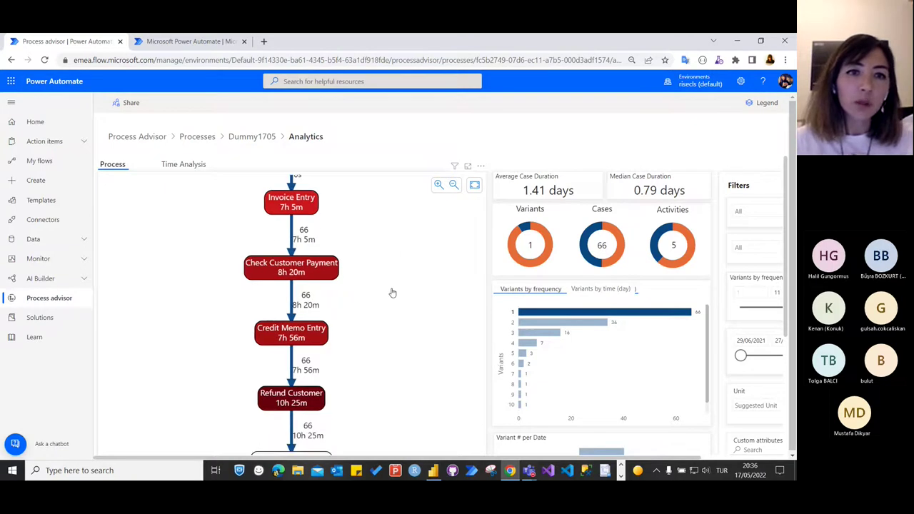
{"action": "scroll", "coordinate": [392, 293], "scroll_direction": "down", "scroll_amount": 2}
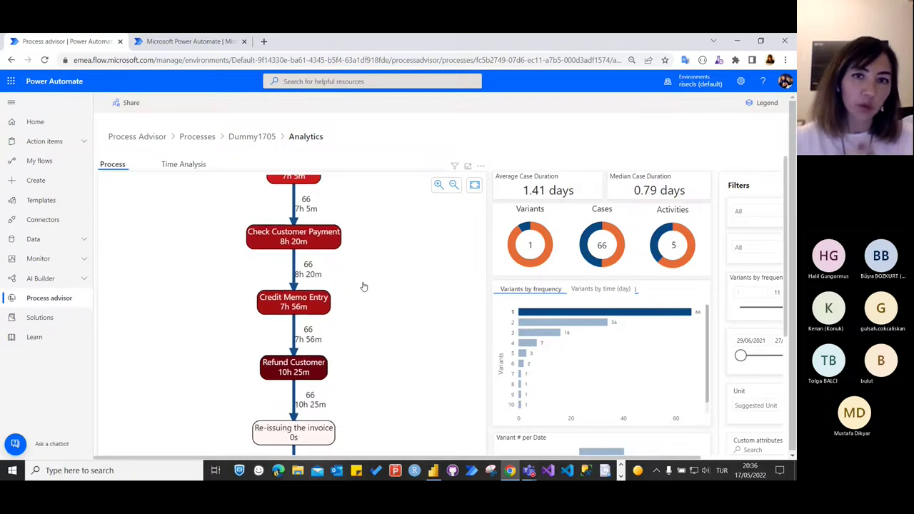
{"action": "scroll", "coordinate": [363, 293], "scroll_direction": "up", "scroll_amount": 2}
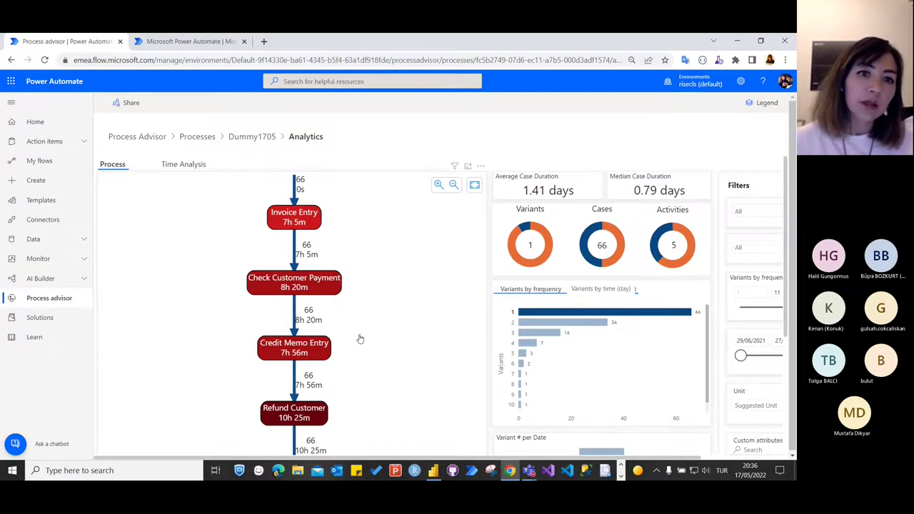
{"action": "scroll", "coordinate": [360, 338], "scroll_direction": "down", "scroll_amount": 2}
{"action": "mouse_move", "coordinate": [300, 373]}
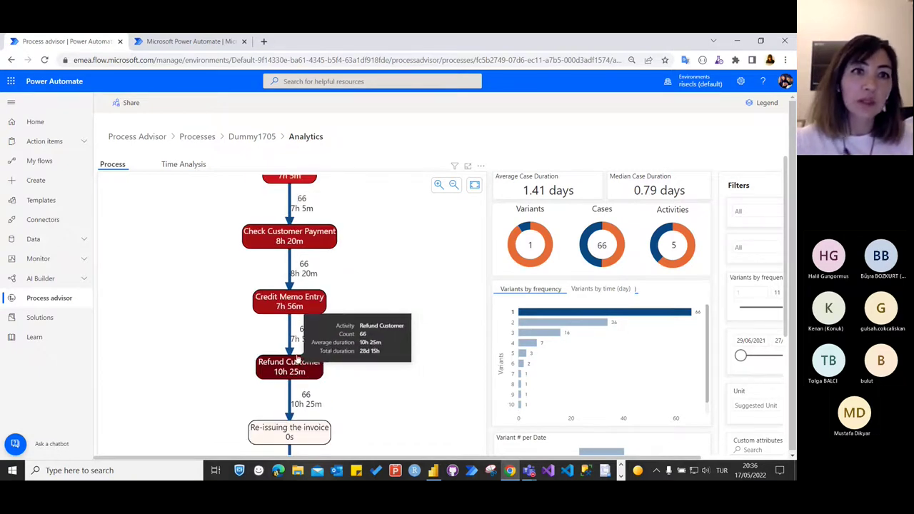
View the time analysis of Dummy1705, and return to the recent processes on the Process advisor home page
{"action": "left_click", "coordinate": [183, 169]}
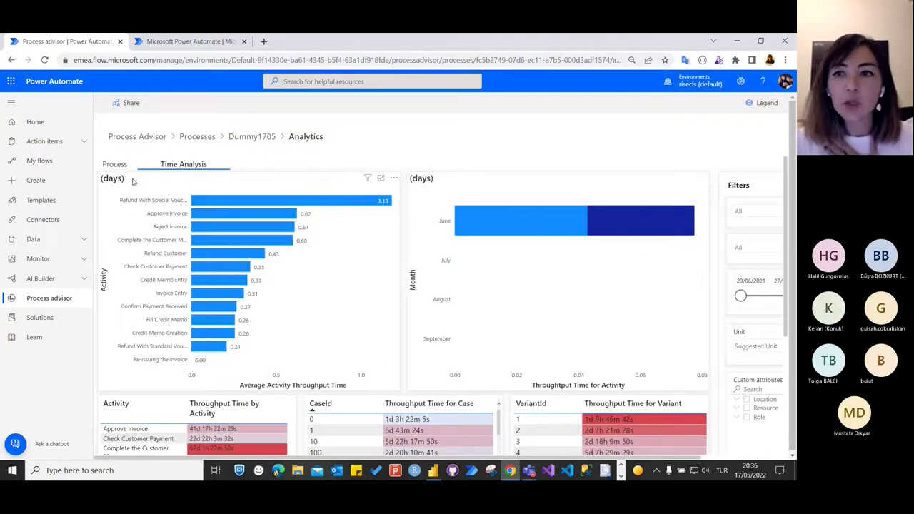
{"action": "left_click", "coordinate": [132, 140]}
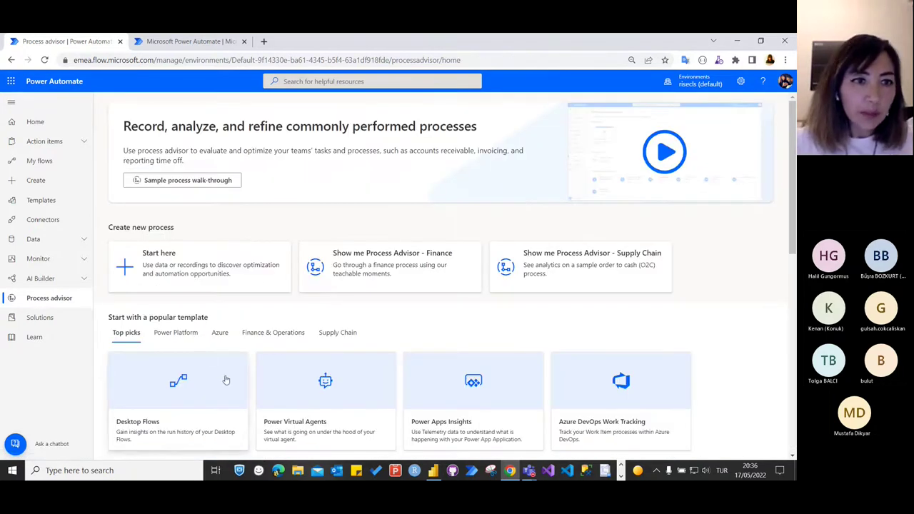
{"action": "left_click", "coordinate": [43, 300]}
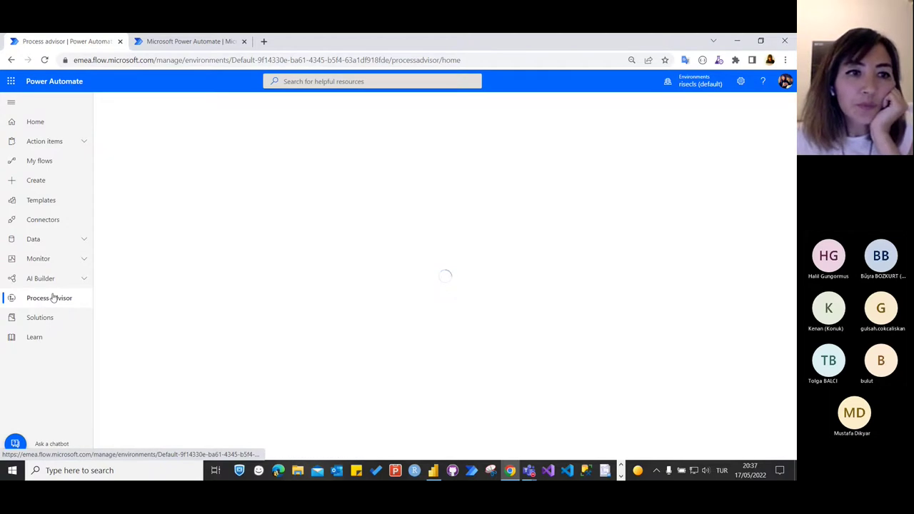
{"action": "scroll", "coordinate": [583, 281], "scroll_direction": "down", "scroll_amount": 4}
{"action": "scroll", "coordinate": [585, 281], "scroll_direction": "down", "scroll_amount": 3}
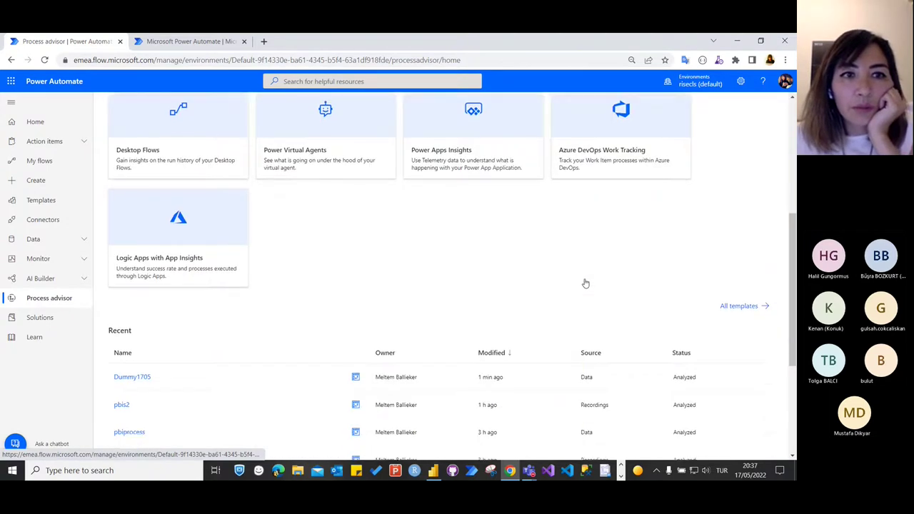
Open the details of Dummy1705, review its dataflow setup, and leave the setup without saving
{"action": "left_click", "coordinate": [120, 183]}
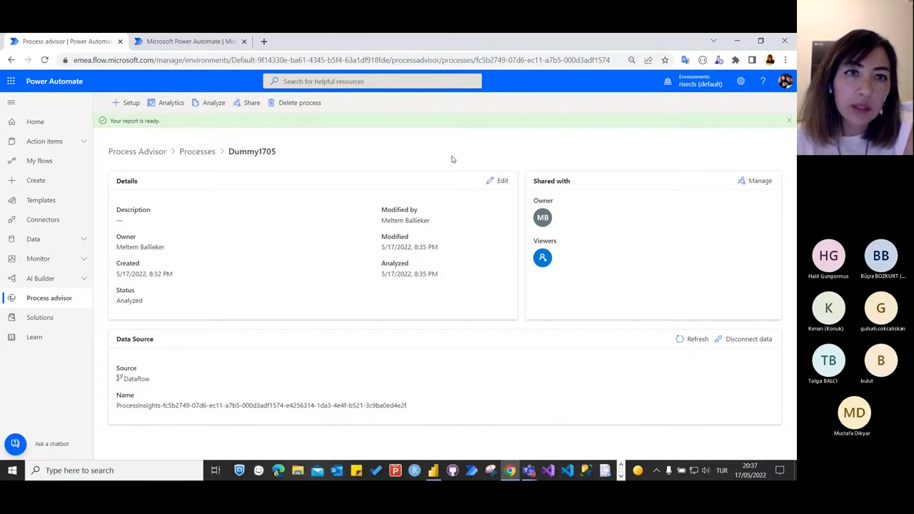
{"action": "left_click", "coordinate": [126, 104]}
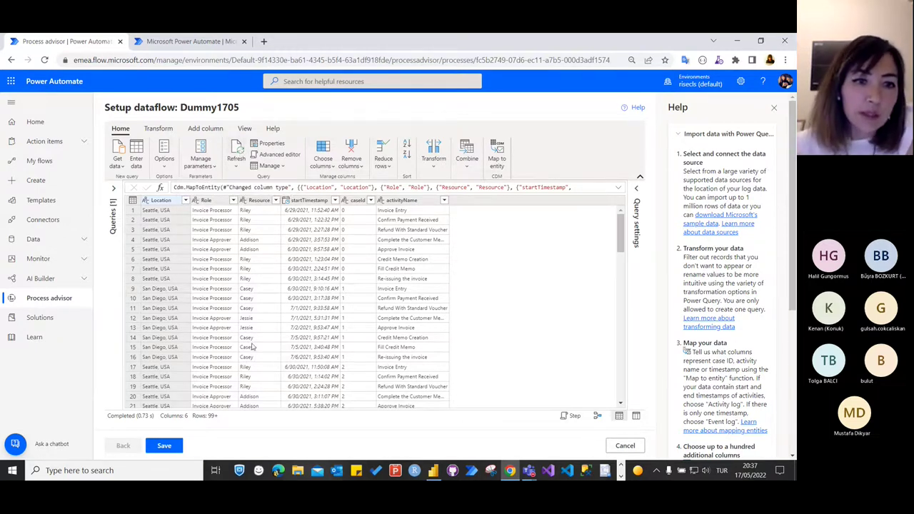
{"action": "left_click", "coordinate": [626, 447]}
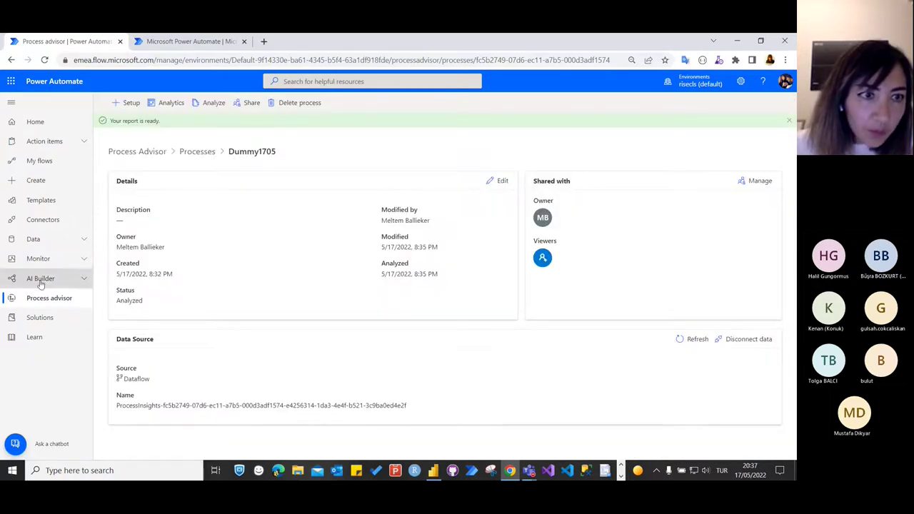
Open the Process advisor home page in the second browser tab and close the original Process advisor tab
{"action": "left_click", "coordinate": [41, 301]}
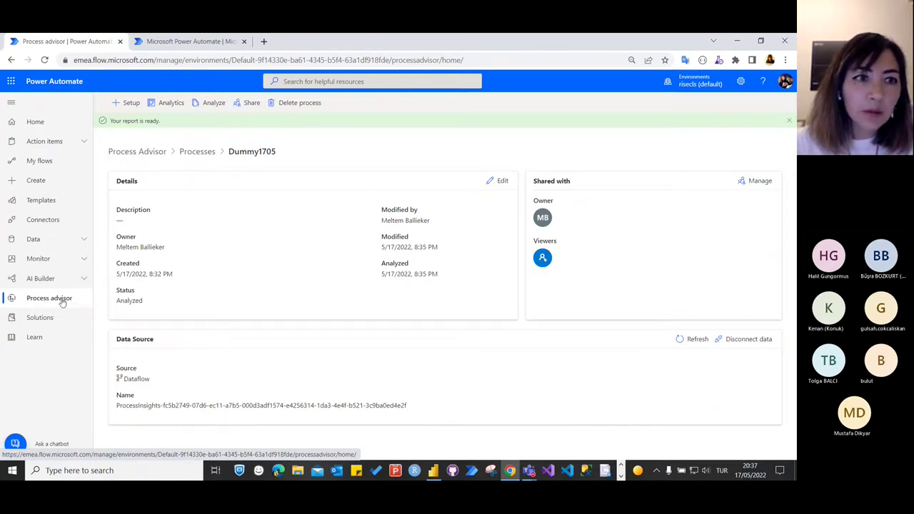
{"action": "left_click", "coordinate": [148, 44]}
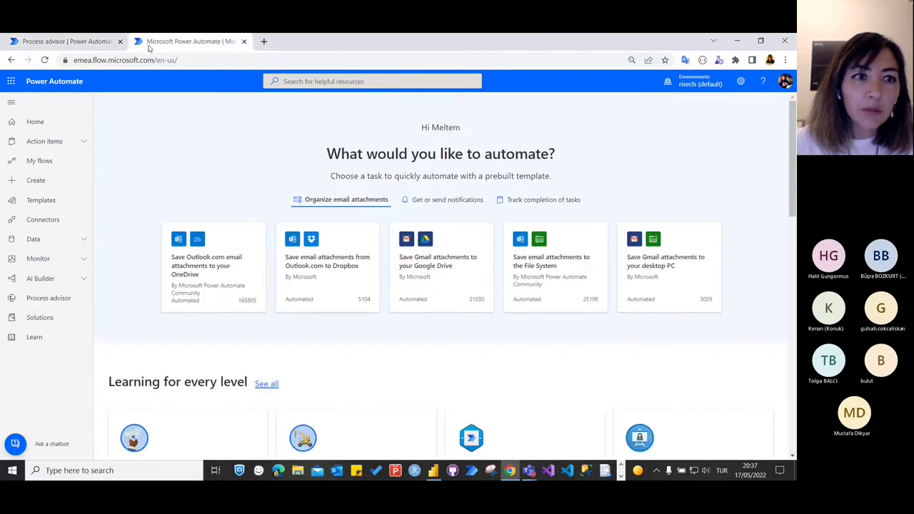
{"action": "left_click", "coordinate": [56, 298]}
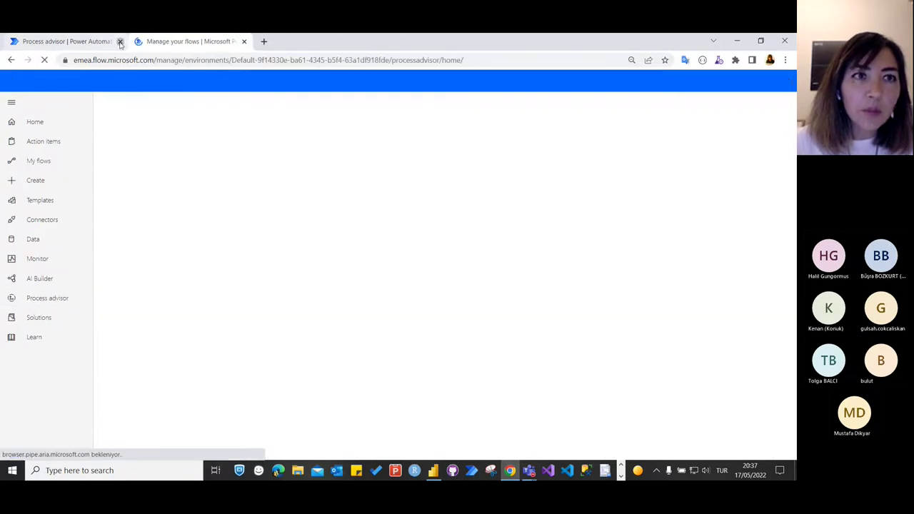
{"action": "left_click", "coordinate": [120, 41]}
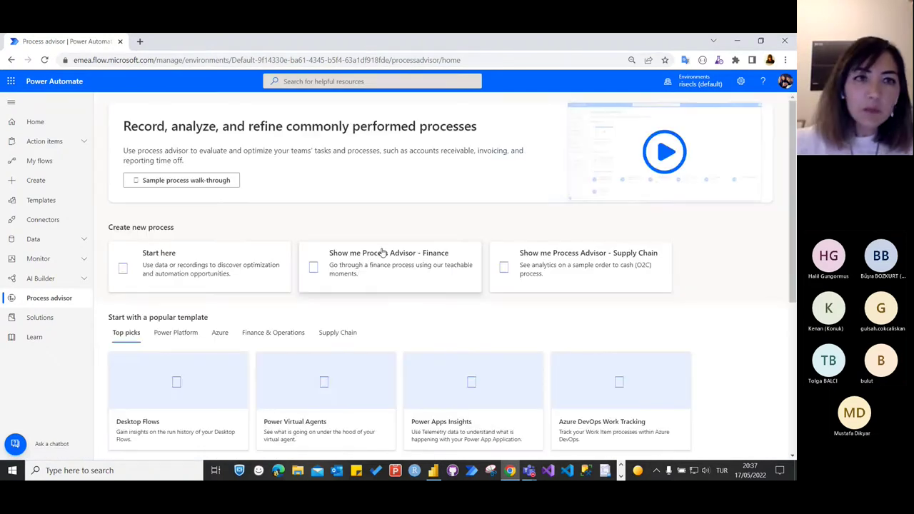
Create a new process named dummy1705tm that is based on recordings
{"action": "left_click", "coordinate": [183, 273]}
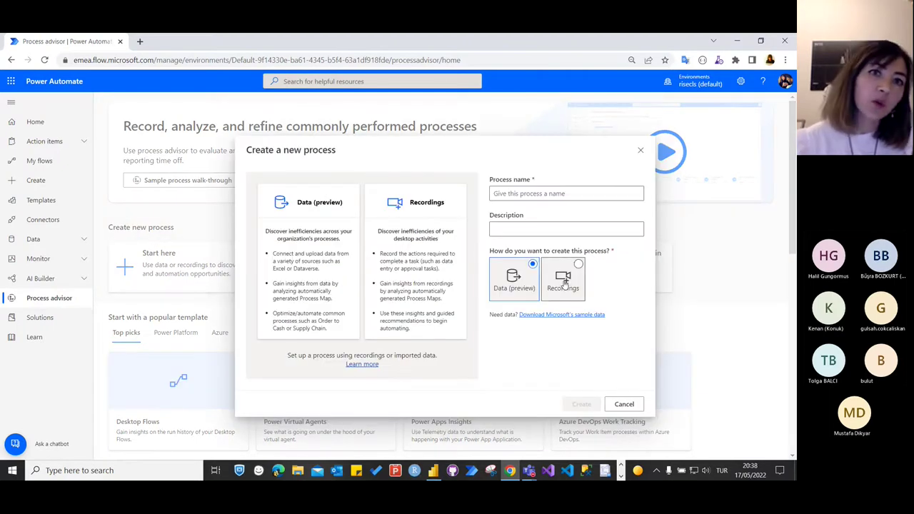
{"action": "left_click", "coordinate": [564, 284]}
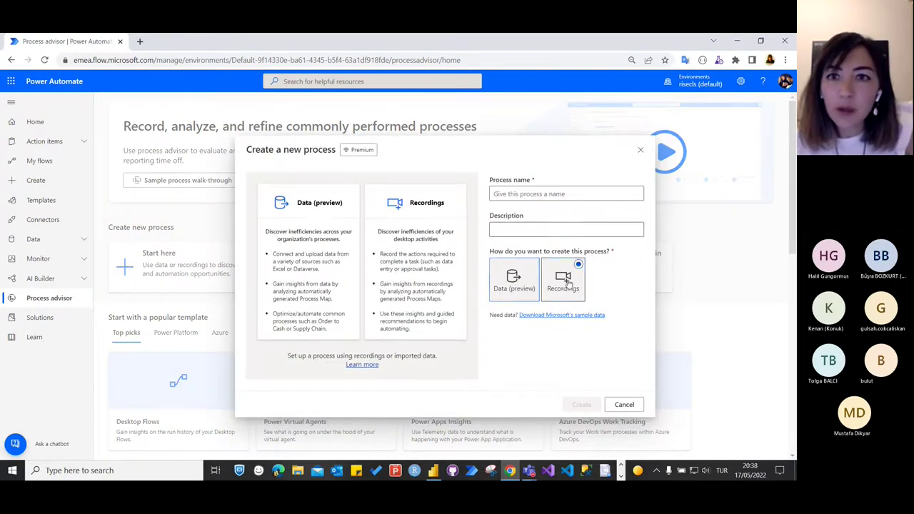
{"action": "left_click", "coordinate": [562, 193]}
{"action": "type", "text": "dummy"}
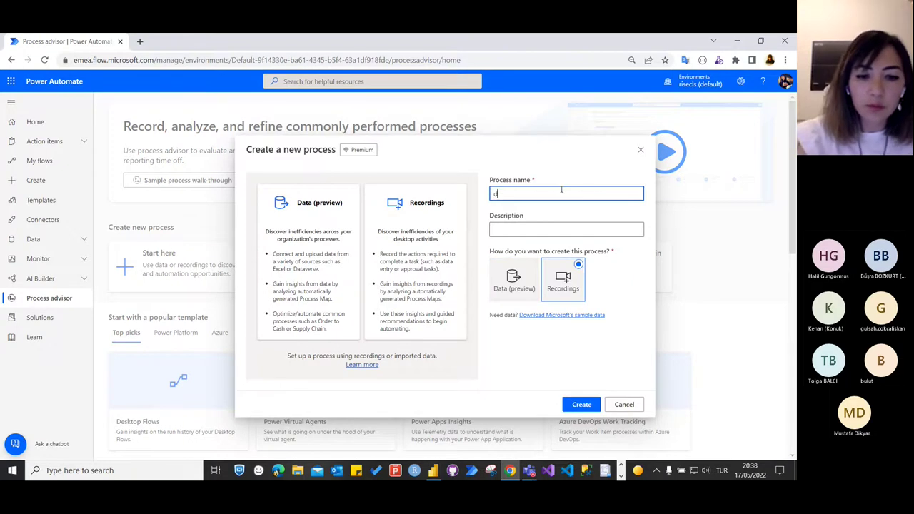
{"action": "type", "text": "y1705"}
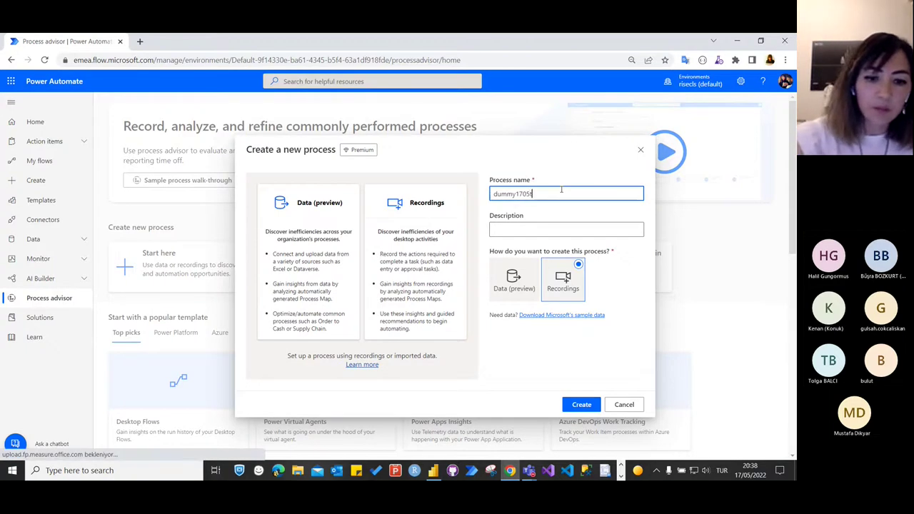
{"action": "type", "text": "tm"}
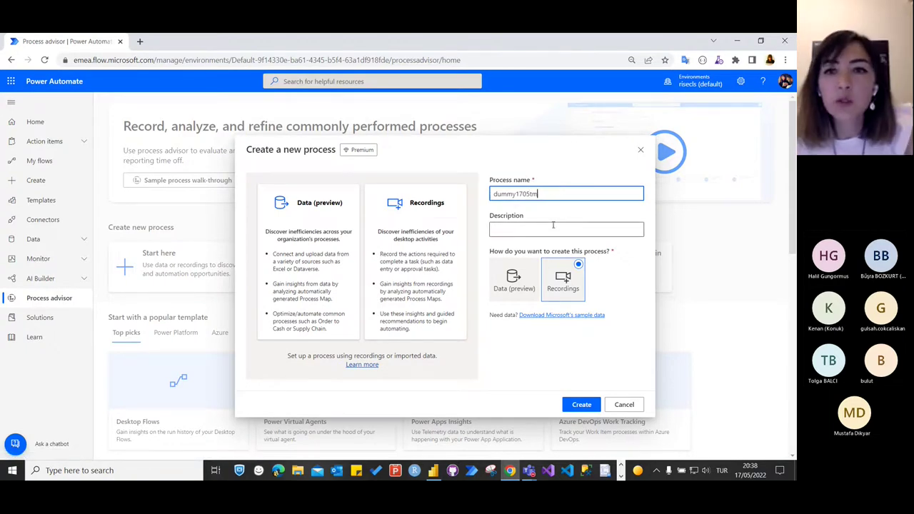
{"action": "left_click", "coordinate": [582, 406]}
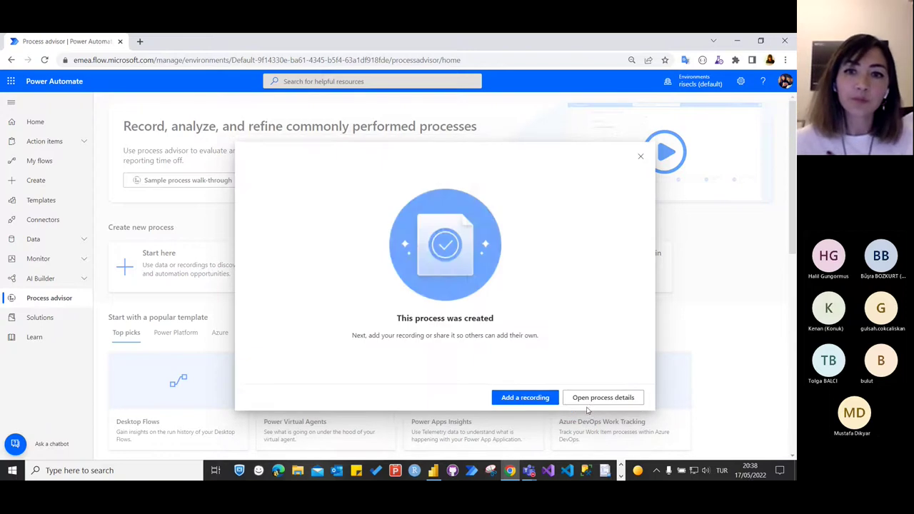
Launch the Power Automate Desktop recorder to add a recording to dummy1705tm, and place its window near the middle of the screen
{"action": "left_click", "coordinate": [536, 400]}
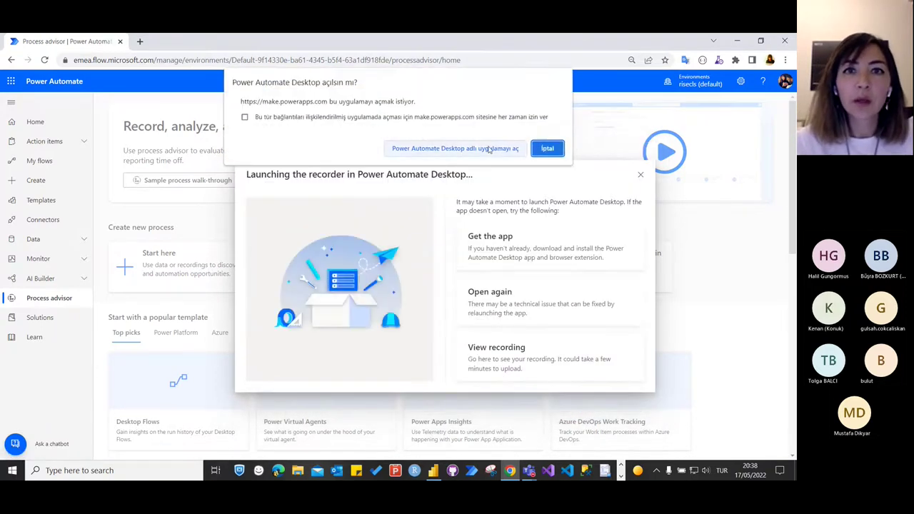
{"action": "left_click", "coordinate": [442, 152]}
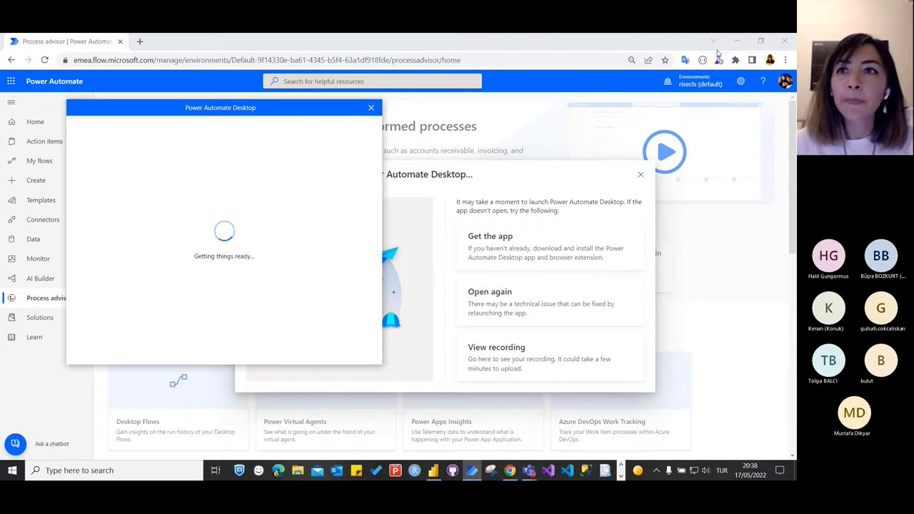
{"action": "left_click_drag", "start_coordinate": [235, 107], "coordinate": [582, 91]}
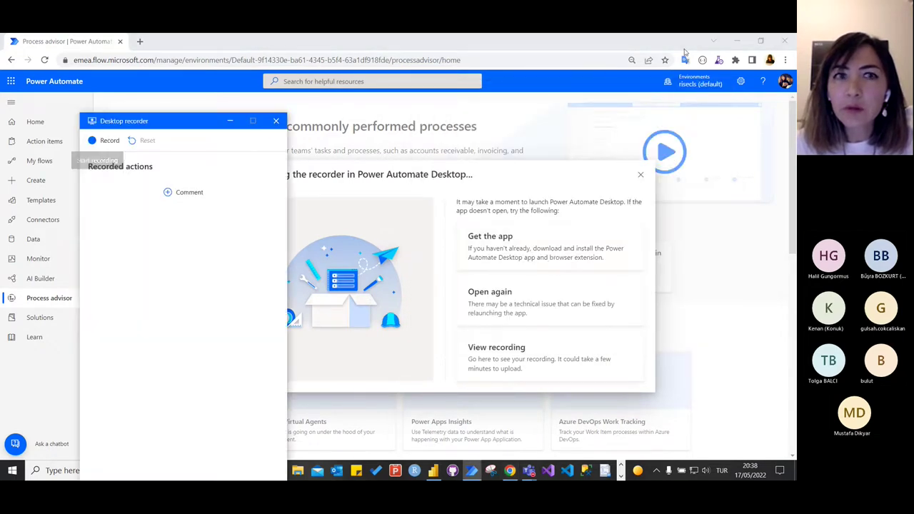
{"action": "left_click_drag", "start_coordinate": [180, 122], "coordinate": [456, 54]}
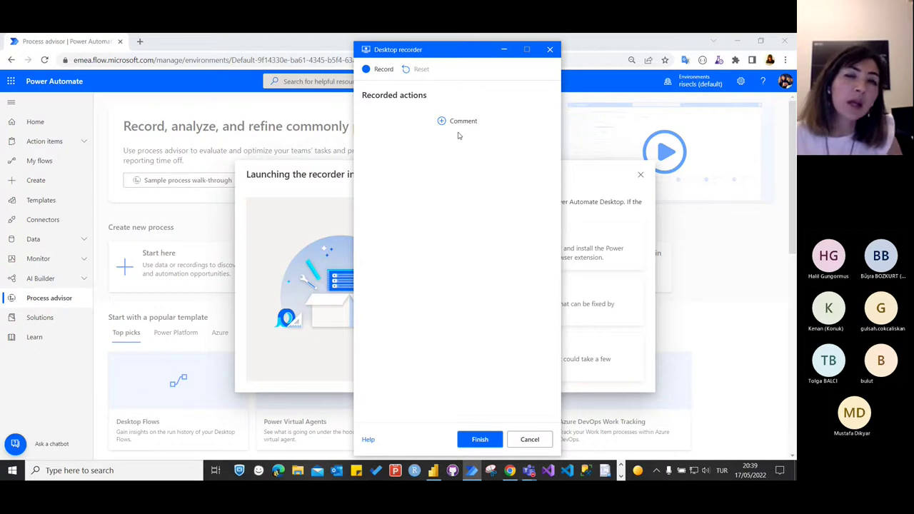
Start the desktop recording and load the presenter's personal blog in Microsoft Edge
{"action": "left_click", "coordinate": [382, 72]}
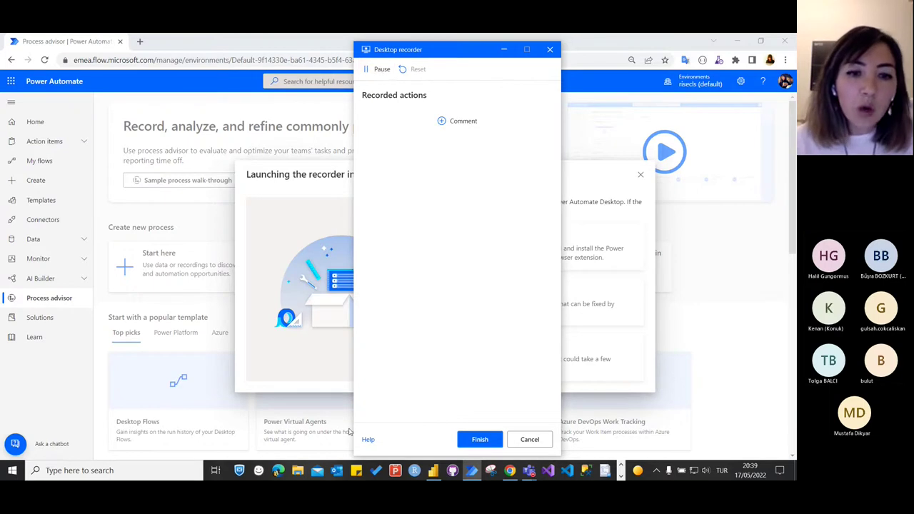
{"action": "left_click", "coordinate": [278, 473]}
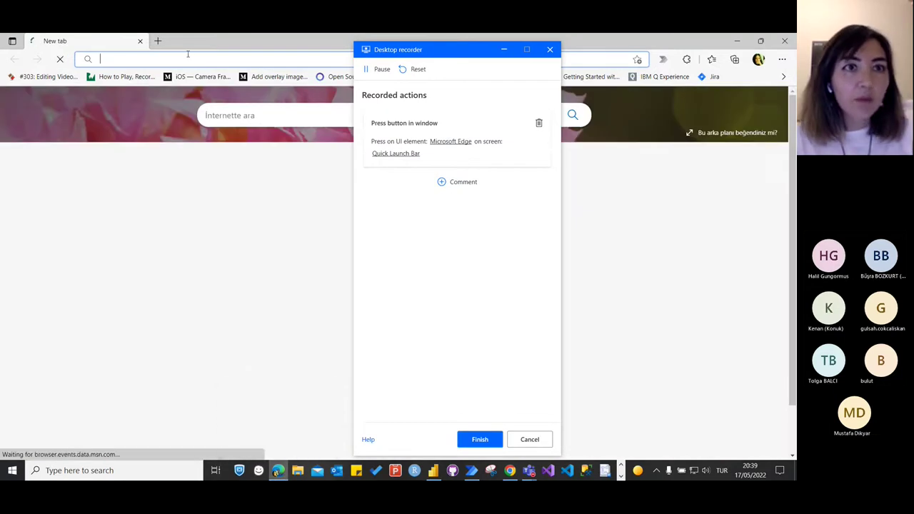
{"action": "type", "text": "meltem"}
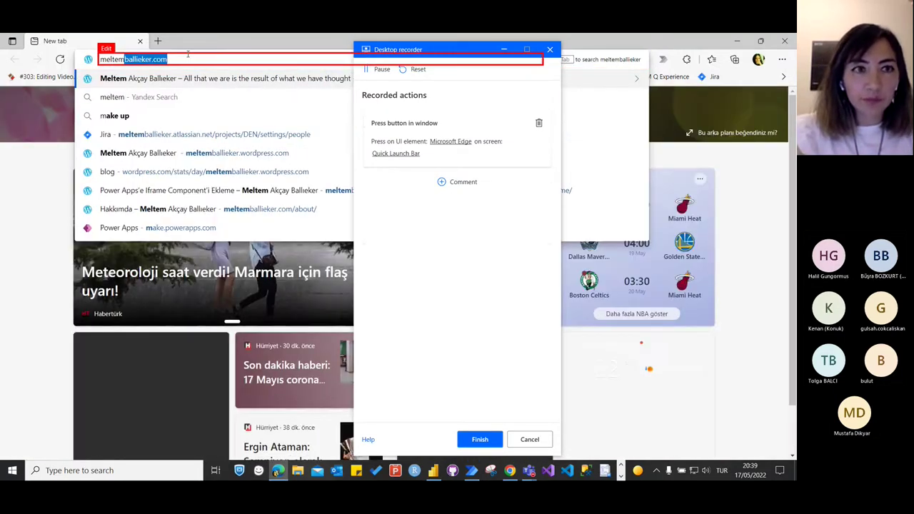
{"action": "type", "text": "ballieker.com"}
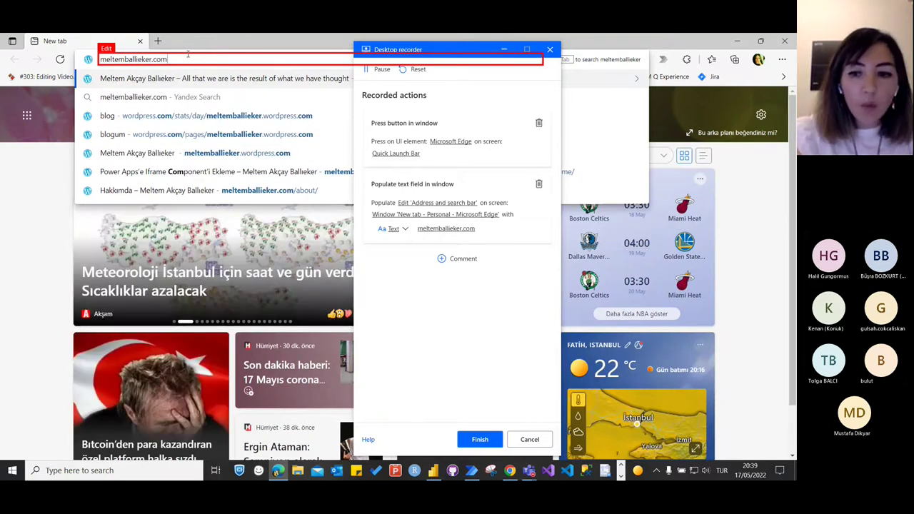
{"action": "key", "text": "Return"}
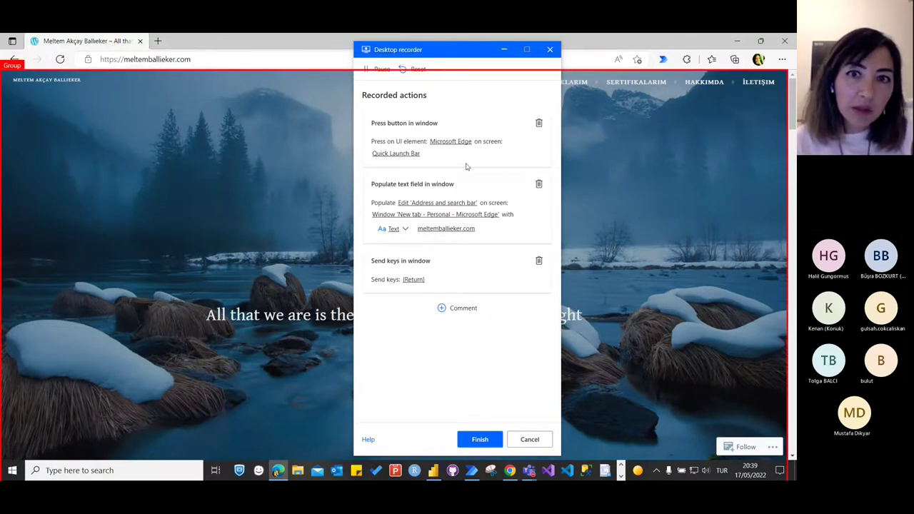
Record opening the blog article "Power Apps'e Iframe Component'i Ekleme" and scroll through its content
{"action": "scroll", "coordinate": [264, 237], "scroll_direction": "down", "scroll_amount": 3}
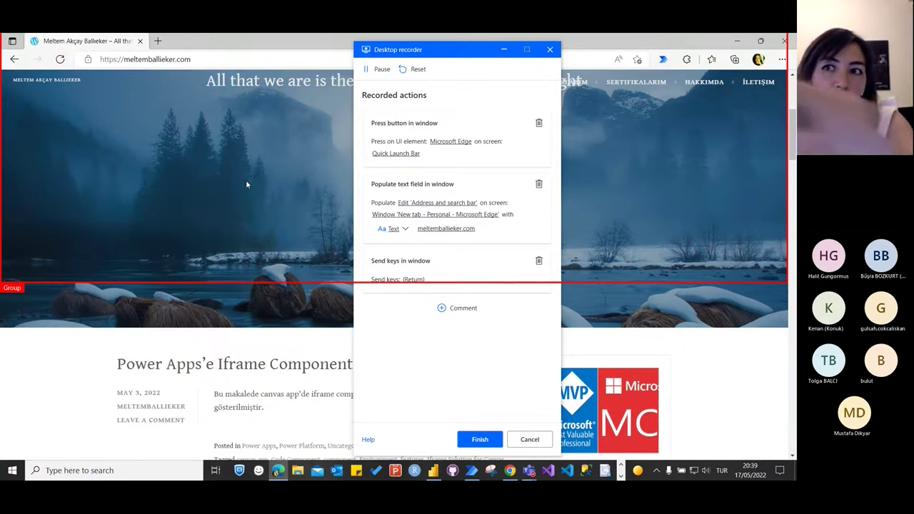
{"action": "scroll", "coordinate": [244, 312], "scroll_direction": "down", "scroll_amount": 1}
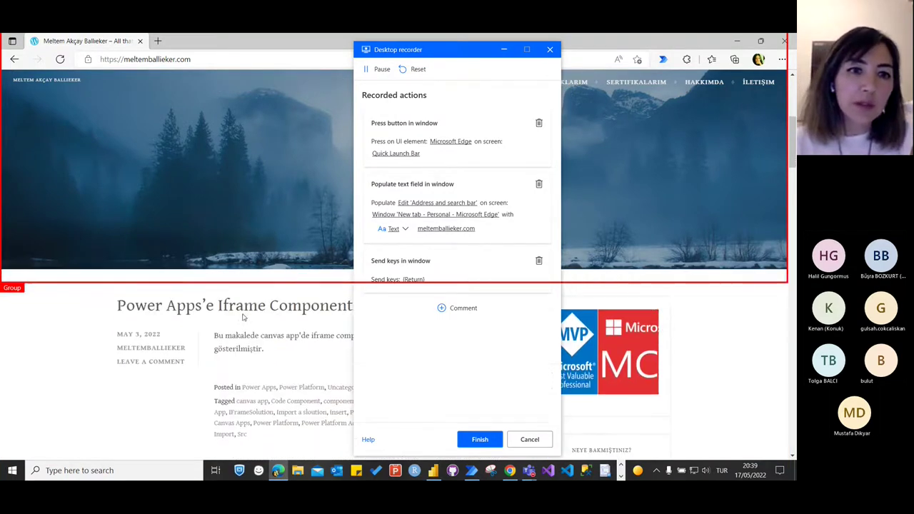
{"action": "left_click", "coordinate": [244, 310]}
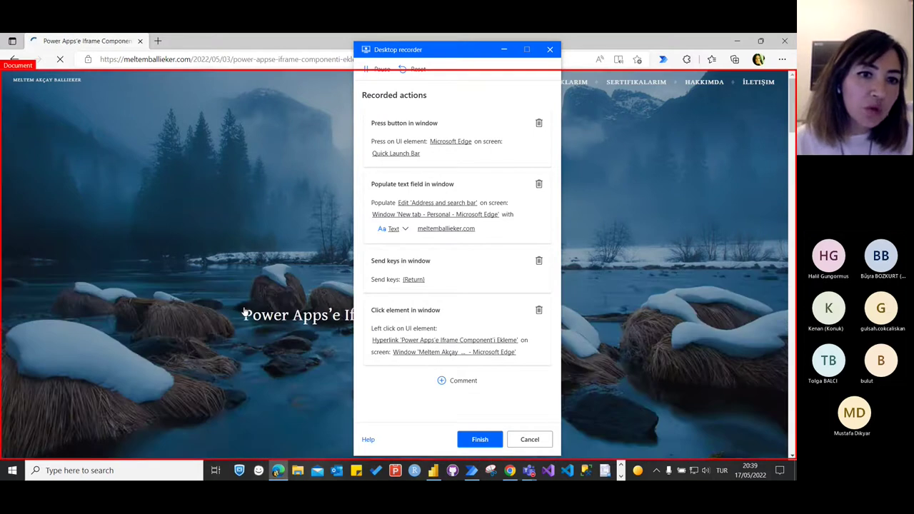
{"action": "scroll", "coordinate": [244, 312], "scroll_direction": "down", "scroll_amount": 1}
{"action": "scroll", "coordinate": [244, 310], "scroll_direction": "down", "scroll_amount": 10}
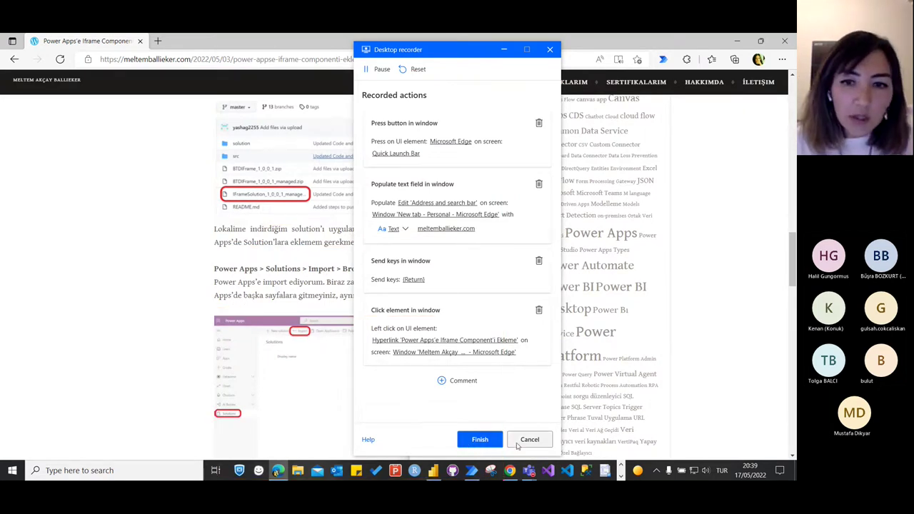
Finish the desktop recording, close Microsoft Edge and dismiss the recorder's save confirmation
{"action": "left_click", "coordinate": [481, 440]}
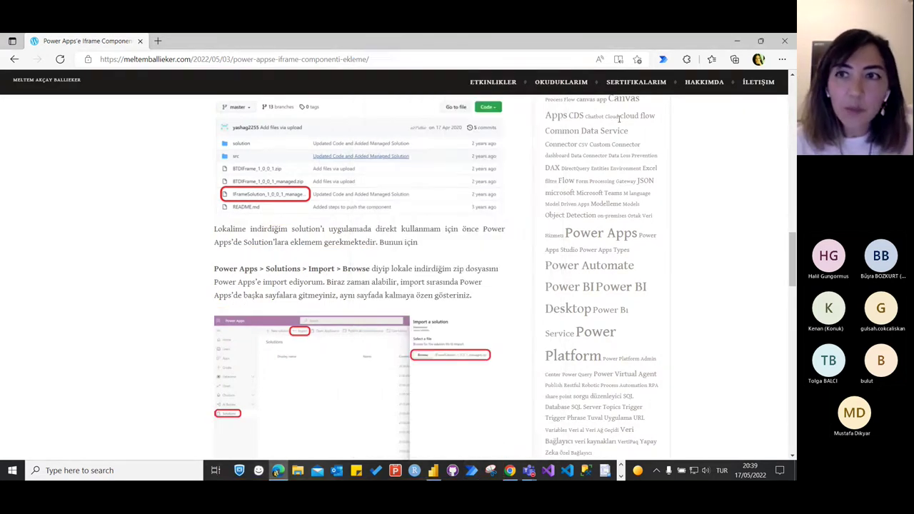
{"action": "left_click", "coordinate": [786, 41]}
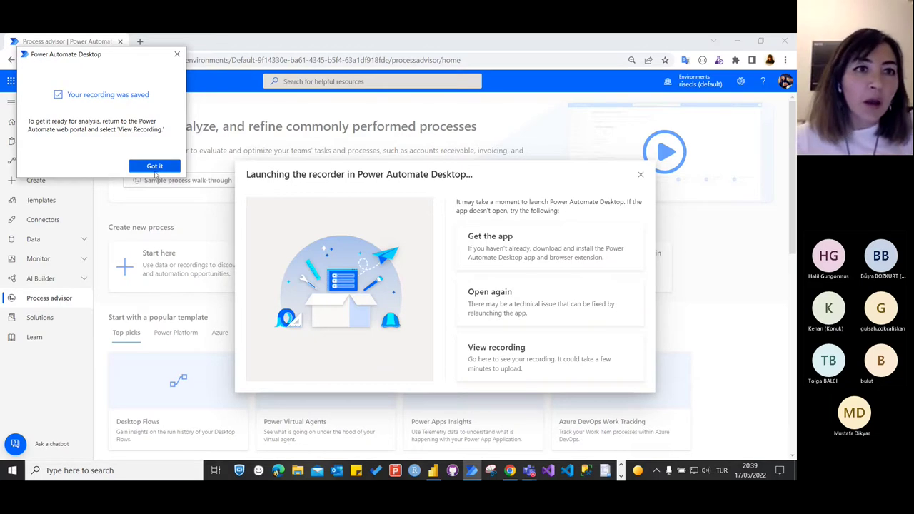
{"action": "left_click", "coordinate": [155, 167]}
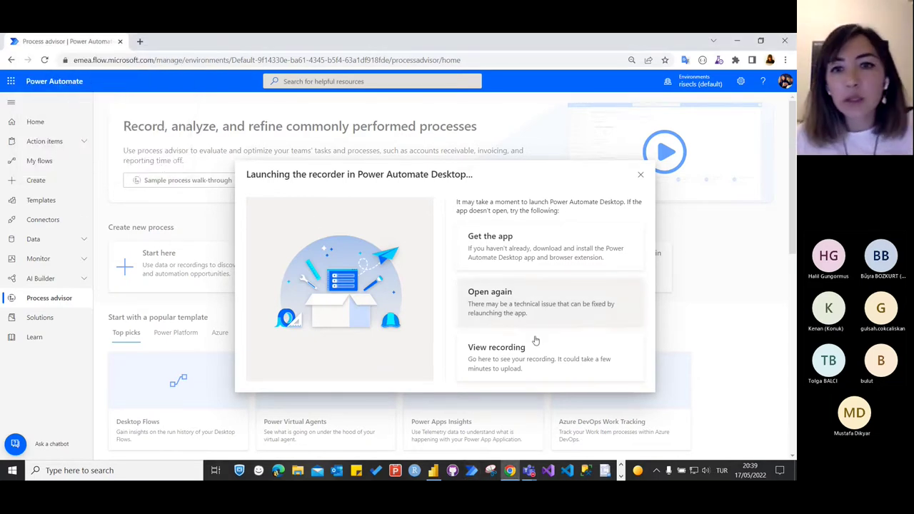
View the new recording of dummy1705tm, save and analyze it, and open its analytics
{"action": "left_click", "coordinate": [511, 358]}
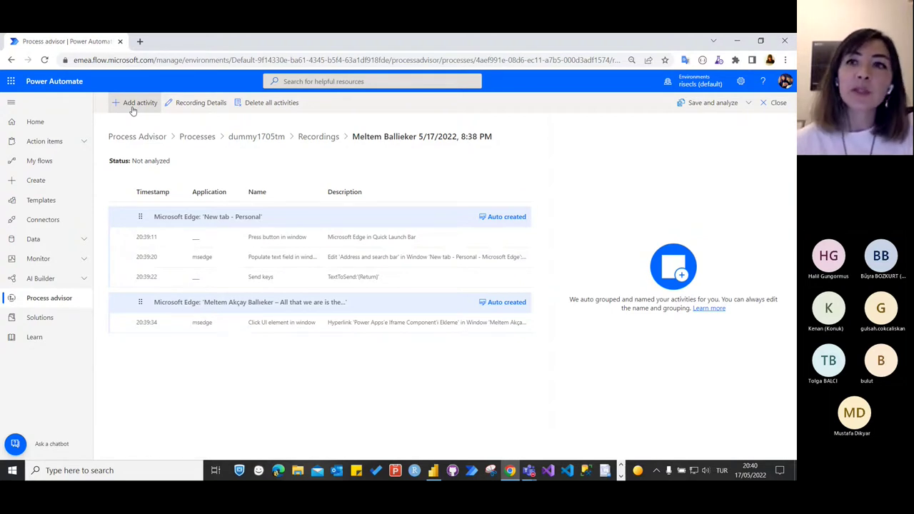
{"action": "left_click", "coordinate": [700, 104]}
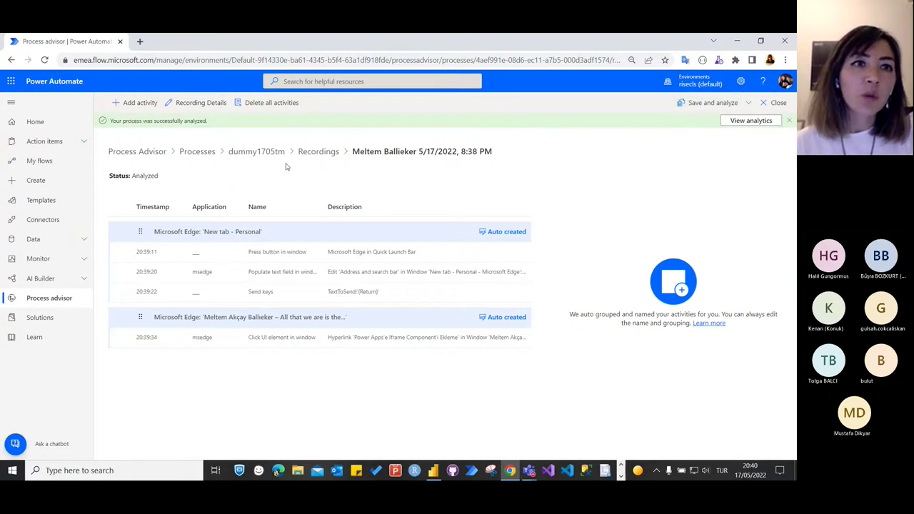
{"action": "left_click", "coordinate": [743, 121]}
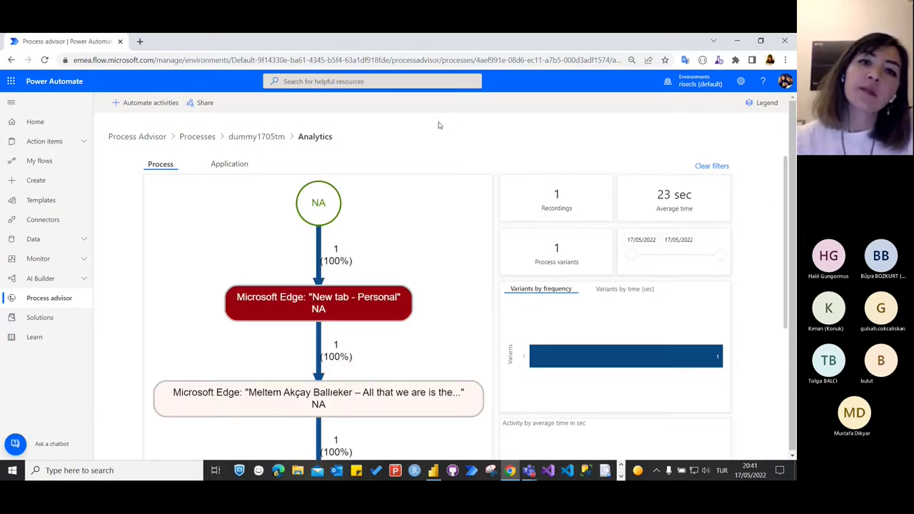
Examine the dummy1705tm process map and its variants by time and by frequency, and open the Application analytics
{"action": "scroll", "coordinate": [371, 236], "scroll_direction": "down", "scroll_amount": 1}
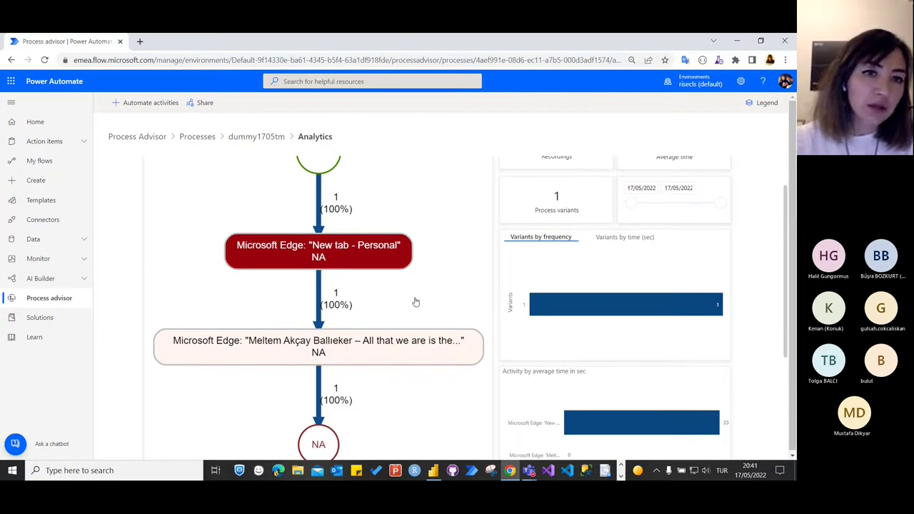
{"action": "scroll", "coordinate": [415, 303], "scroll_direction": "down", "scroll_amount": 1}
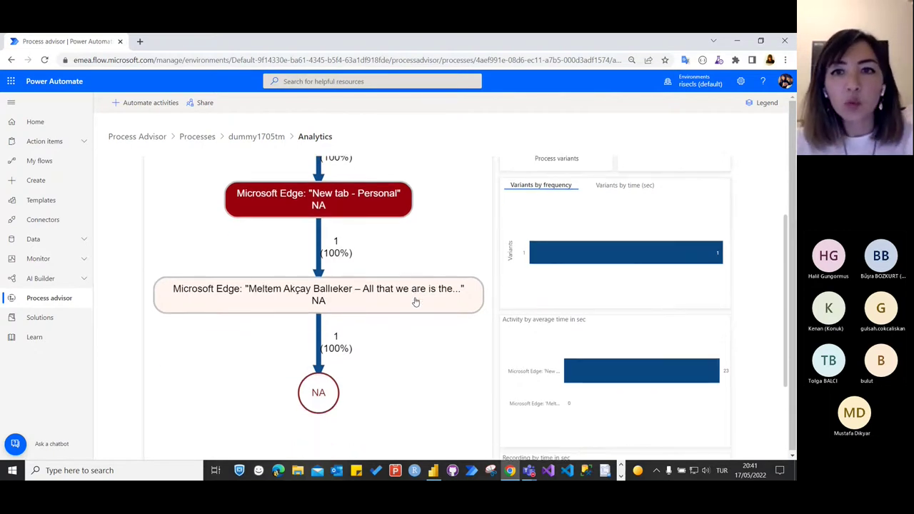
{"action": "scroll", "coordinate": [416, 302], "scroll_direction": "up", "scroll_amount": 2}
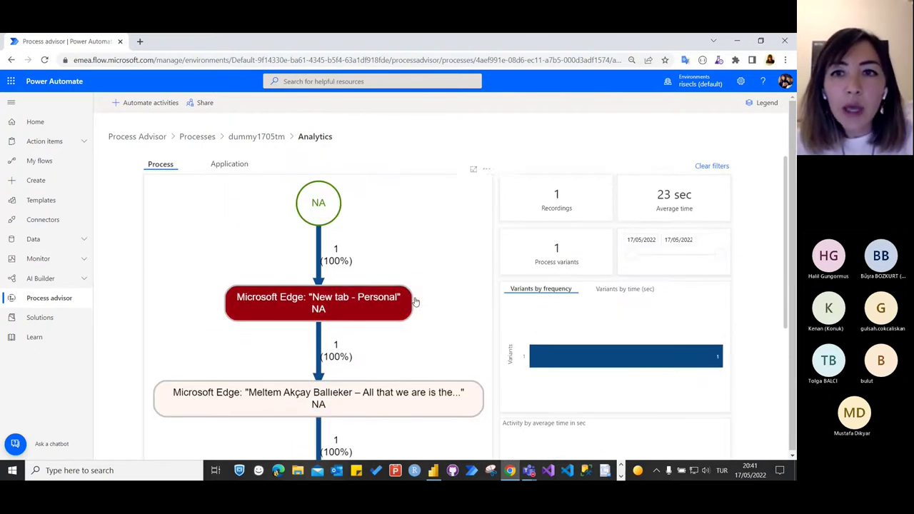
{"action": "left_click", "coordinate": [631, 292]}
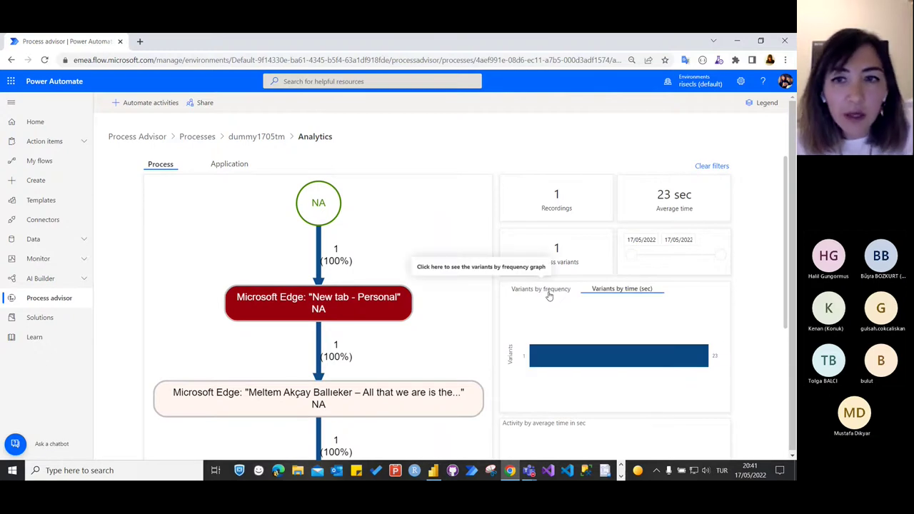
{"action": "left_click", "coordinate": [549, 294]}
{"action": "left_click", "coordinate": [604, 290]}
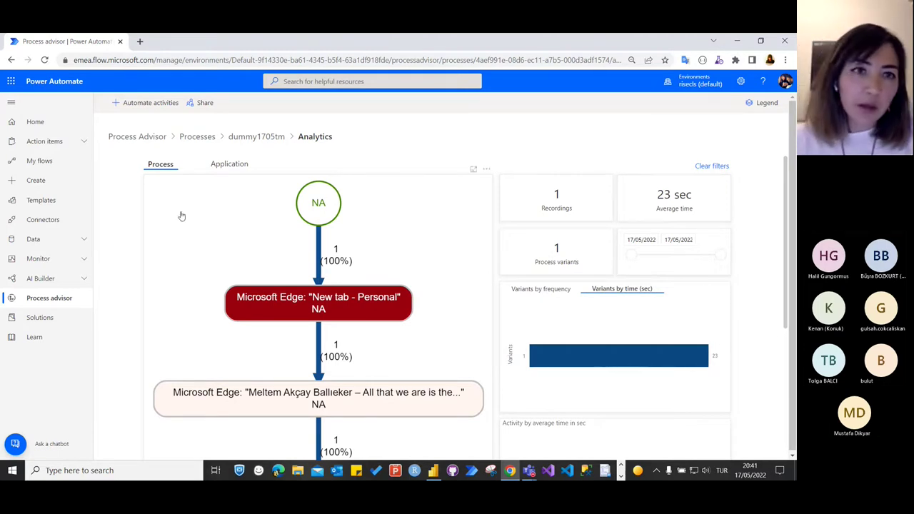
{"action": "left_click", "coordinate": [230, 169]}
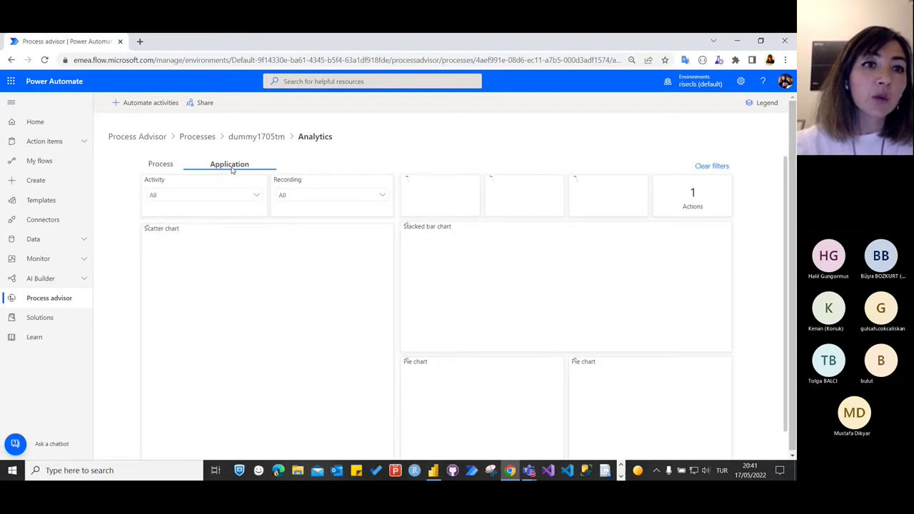
Filter the Application analytics by the "New tab - Personal" activity and by the blog page activity, and return to the Process analytics
{"action": "left_click", "coordinate": [255, 196]}
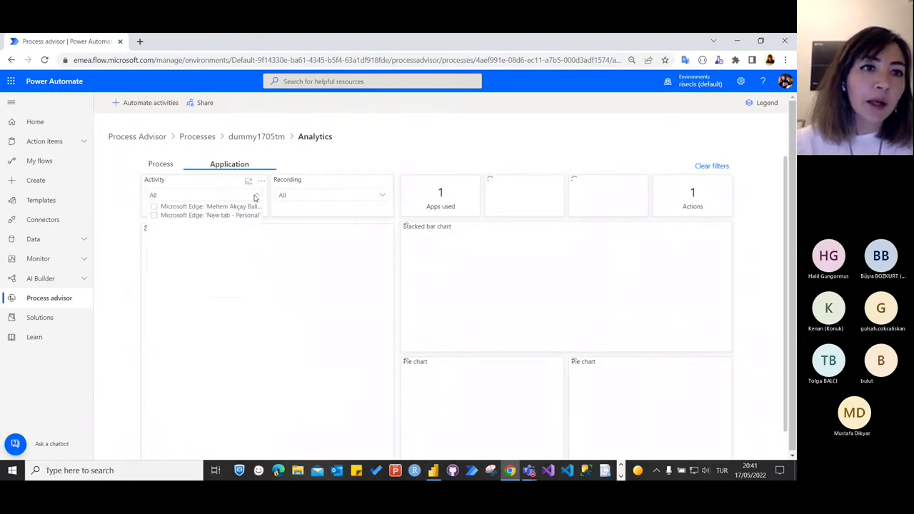
{"action": "left_click", "coordinate": [155, 216]}
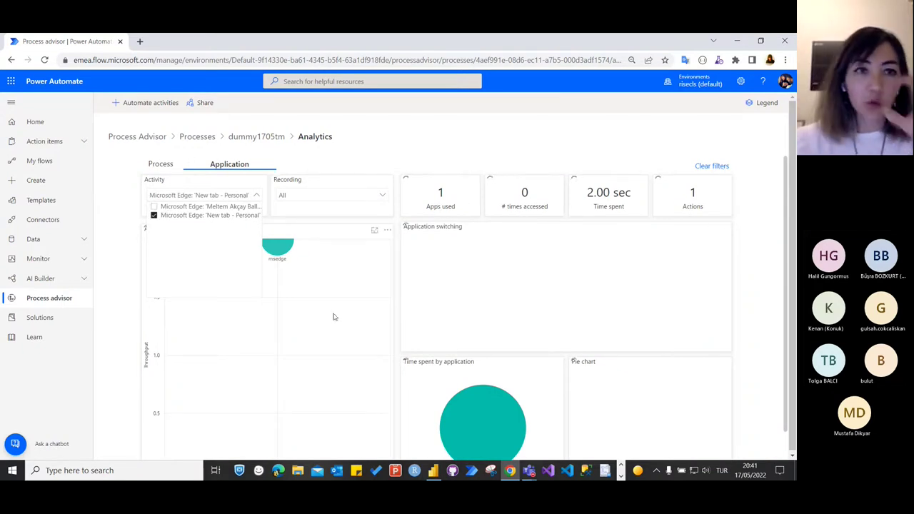
{"action": "left_click", "coordinate": [154, 216]}
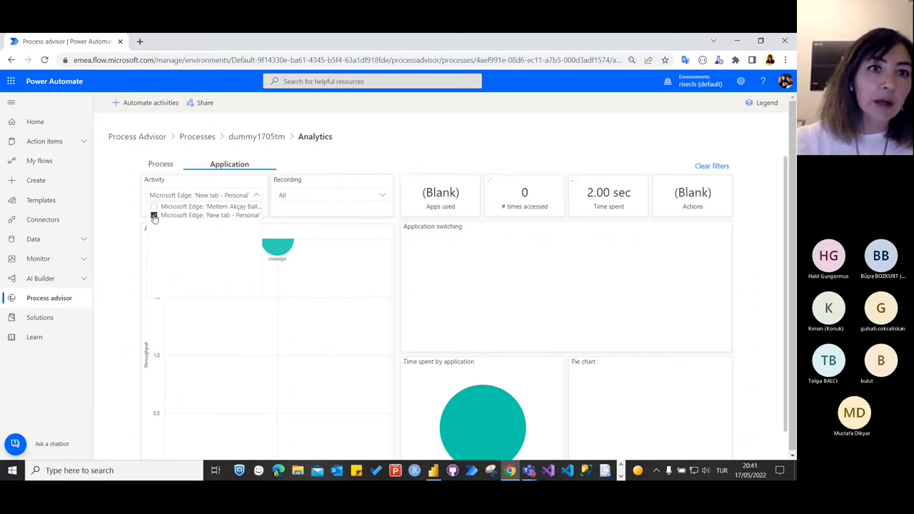
{"action": "left_click", "coordinate": [154, 207]}
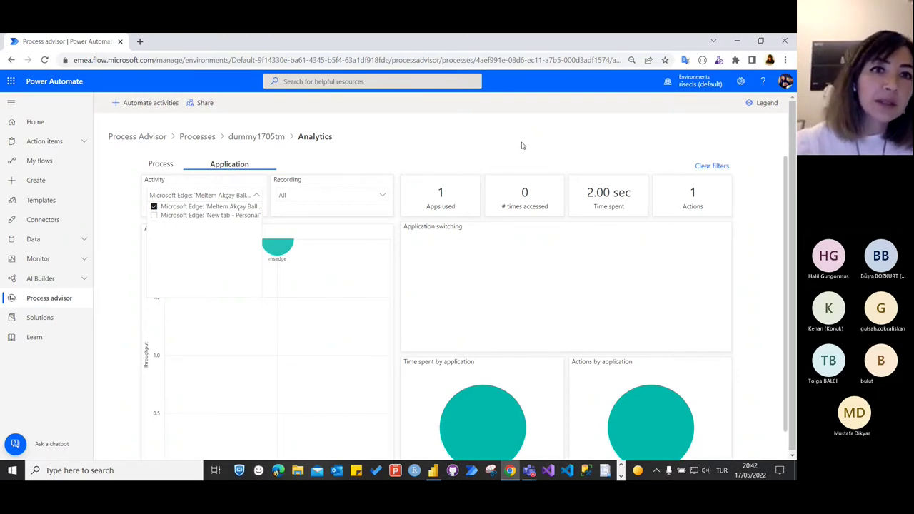
{"action": "left_click", "coordinate": [156, 166]}
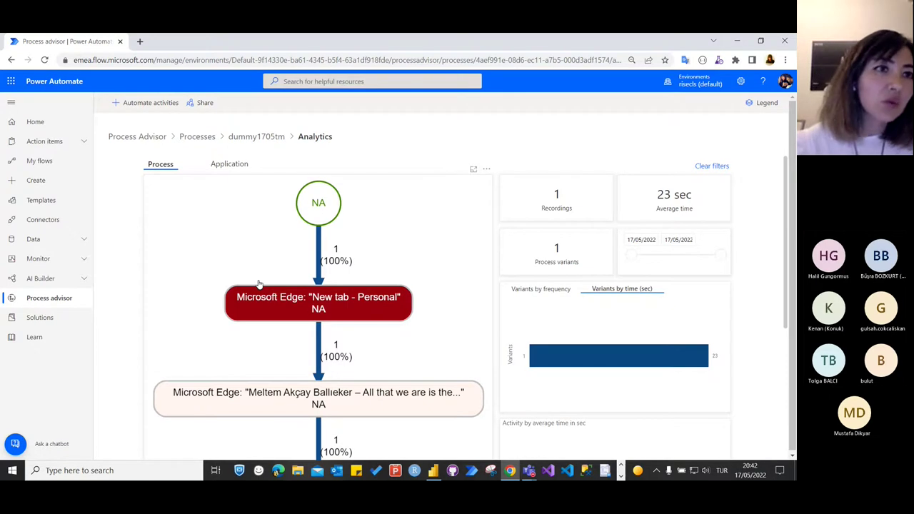
Review the suggested connectors for automating dummy1705tm against its process map, and leave the new flow without saving it
{"action": "left_click", "coordinate": [142, 104]}
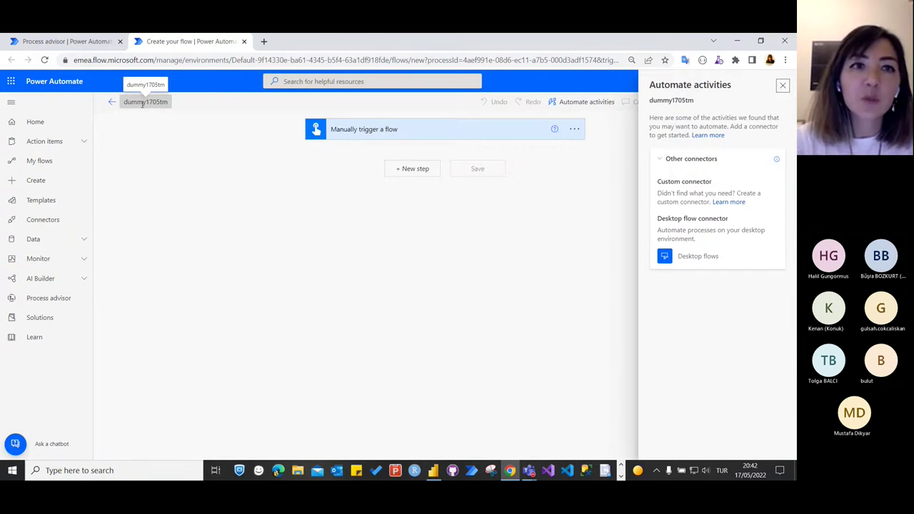
{"action": "left_click", "coordinate": [34, 41]}
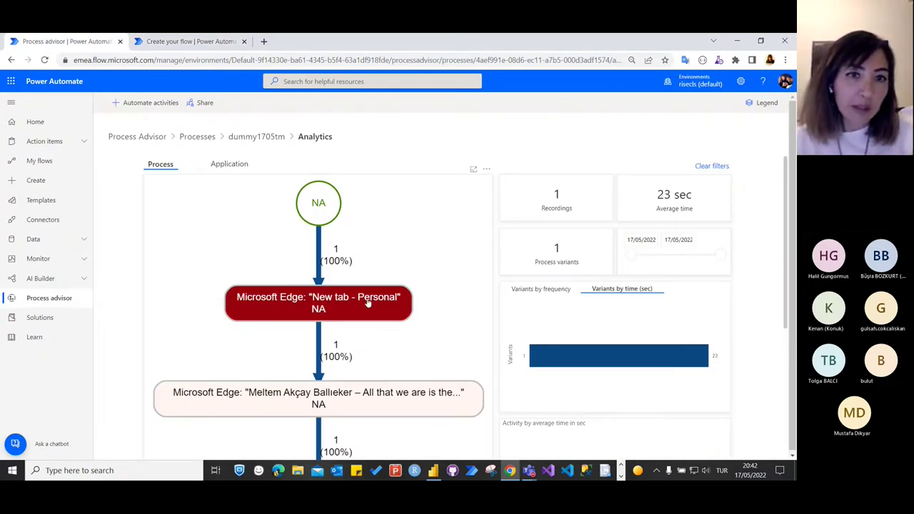
{"action": "left_click", "coordinate": [164, 41]}
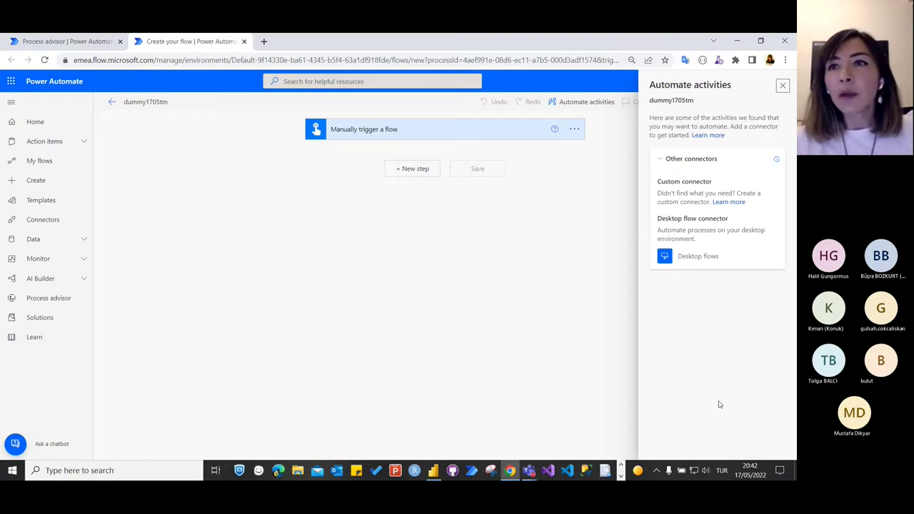
{"action": "left_click", "coordinate": [782, 85]}
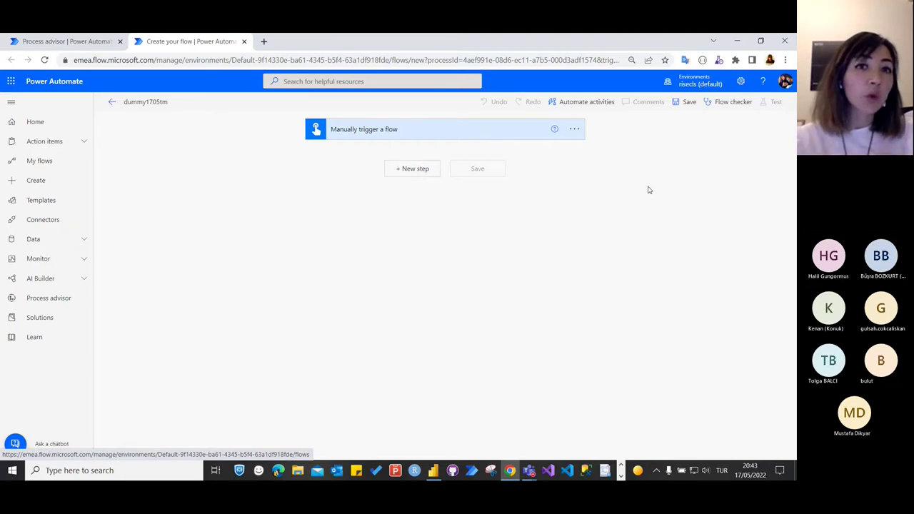
{"action": "left_click", "coordinate": [112, 103]}
{"action": "left_click", "coordinate": [445, 139]}
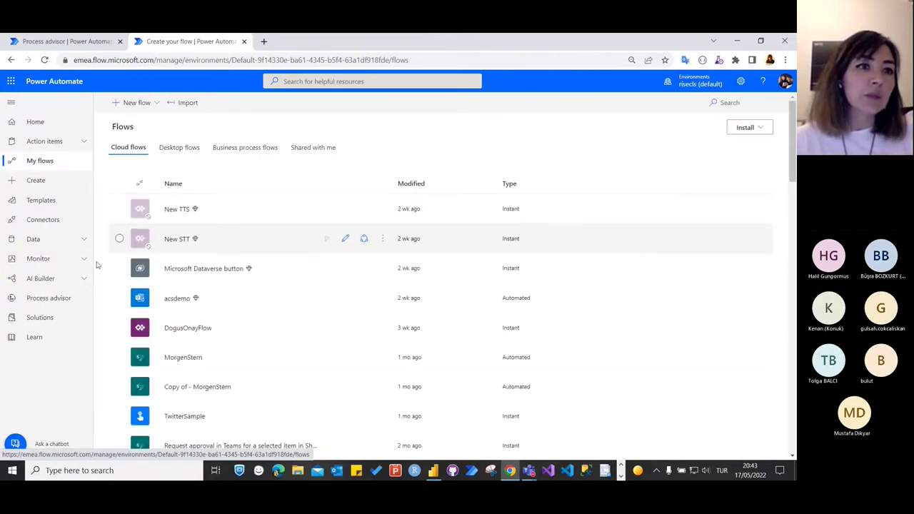
Return to Process advisor, list all processes and open the details of dummy1705tm
{"action": "left_click", "coordinate": [52, 300]}
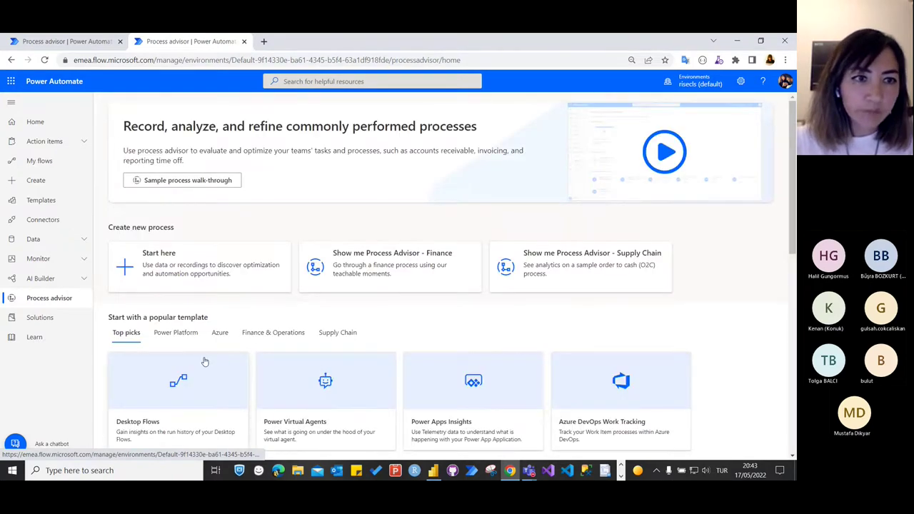
{"action": "scroll", "coordinate": [192, 350], "scroll_direction": "down", "scroll_amount": 3}
{"action": "scroll", "coordinate": [189, 346], "scroll_direction": "down", "scroll_amount": 4}
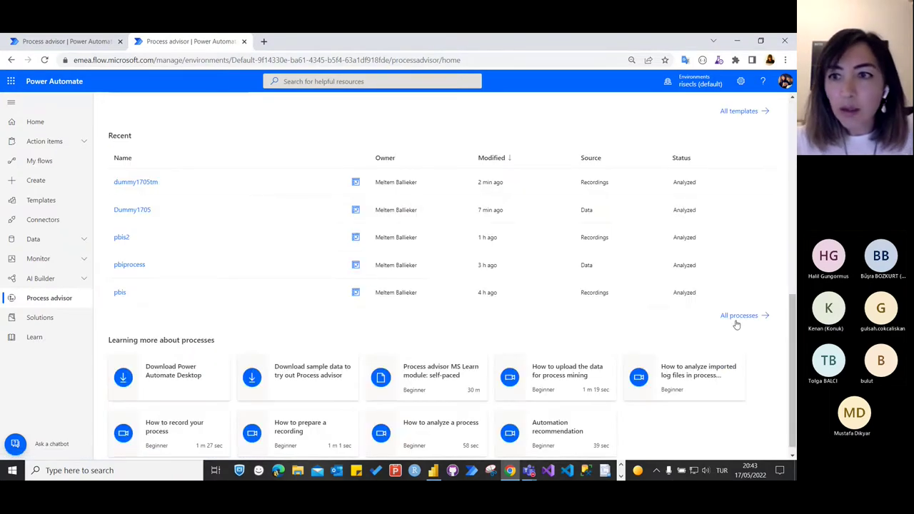
{"action": "left_click", "coordinate": [736, 317]}
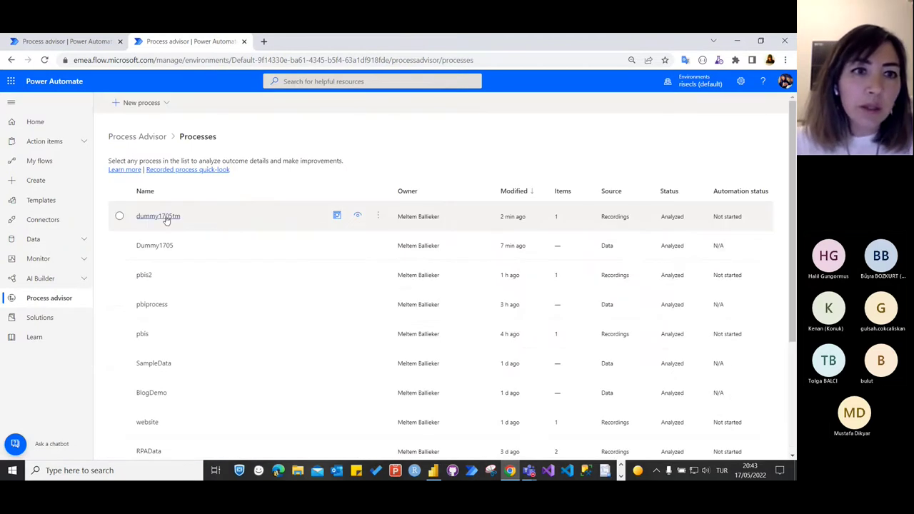
{"action": "left_click", "coordinate": [120, 216]}
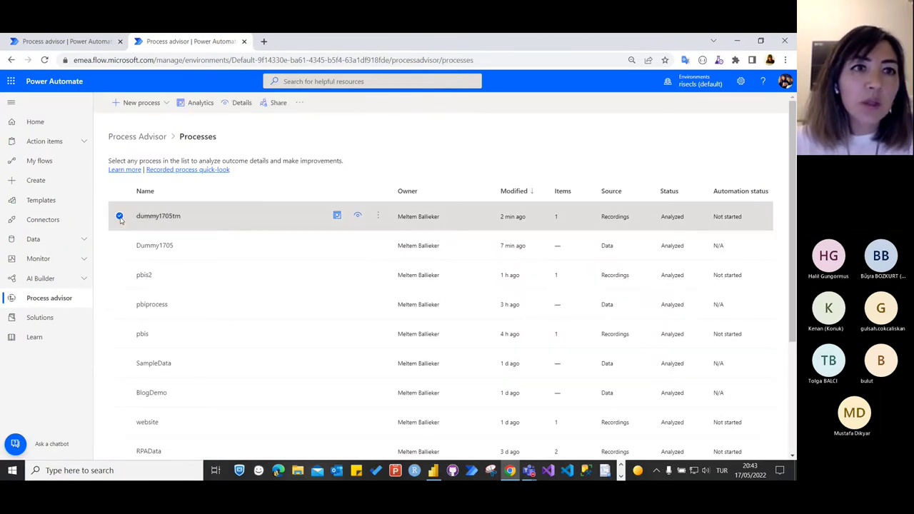
{"action": "left_click", "coordinate": [240, 104]}
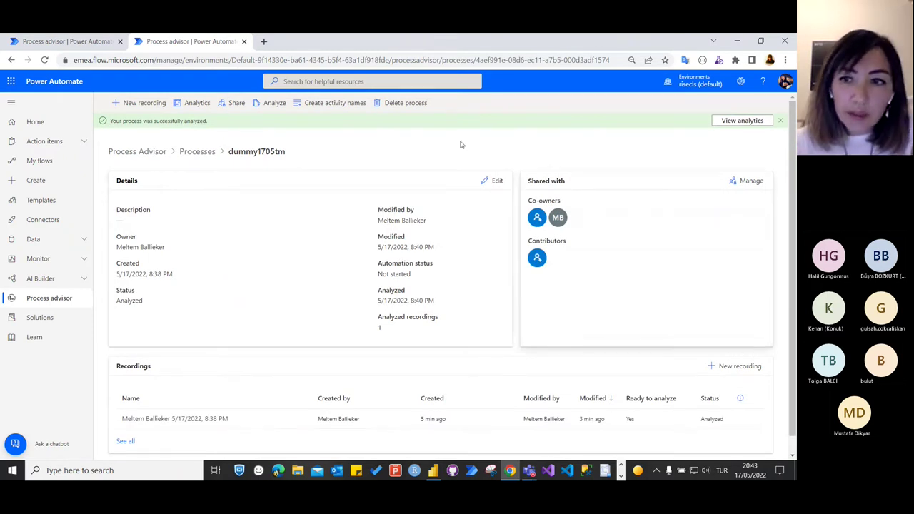
Open the access settings of dummy1705tm and add a colleague by name as a new user
{"action": "left_click", "coordinate": [236, 103]}
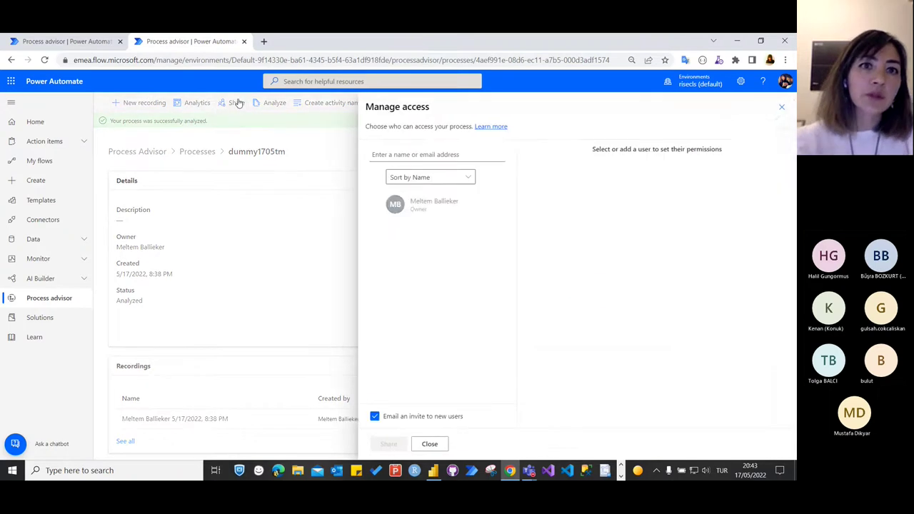
{"action": "left_click", "coordinate": [420, 155]}
{"action": "type", "text": "trhan"}
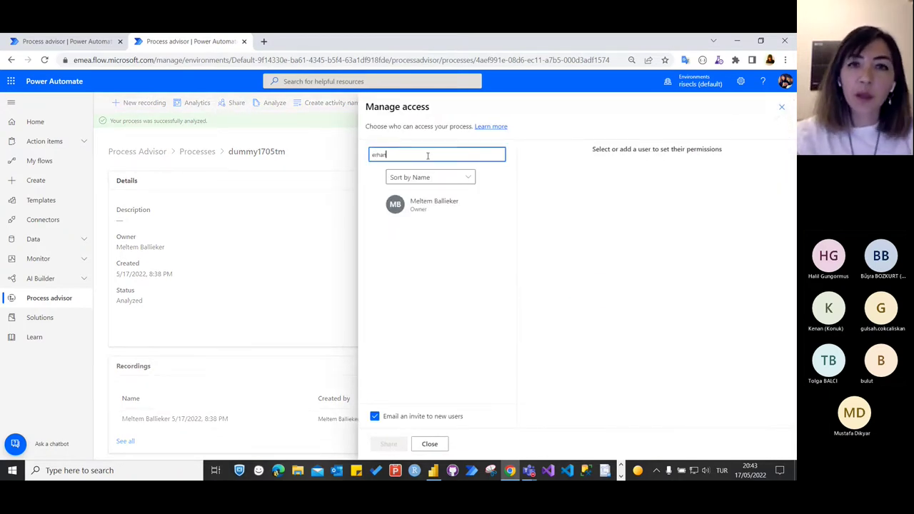
{"action": "left_click", "coordinate": [439, 175]}
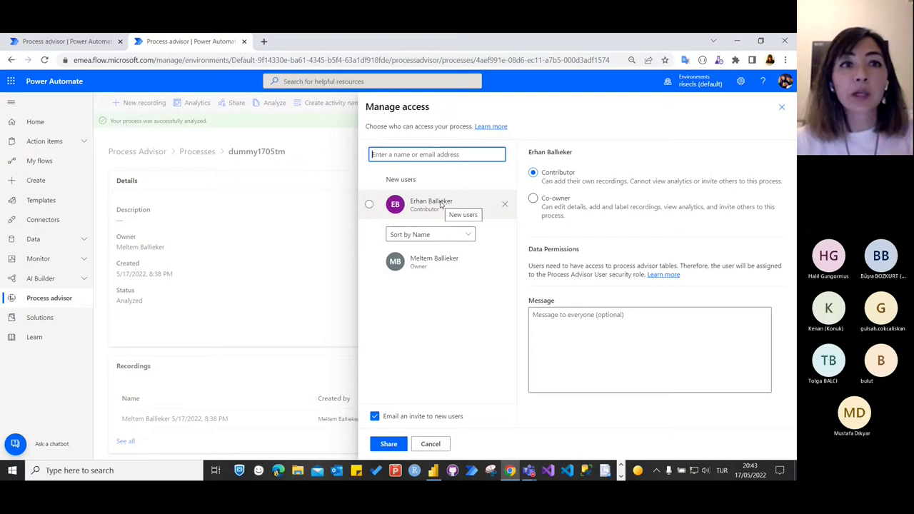
Compare the Co-owner and Contributor roles, share dummy1705tm with the added user as Contributor and close the access settings
{"action": "left_click", "coordinate": [533, 198]}
{"action": "left_click", "coordinate": [533, 172]}
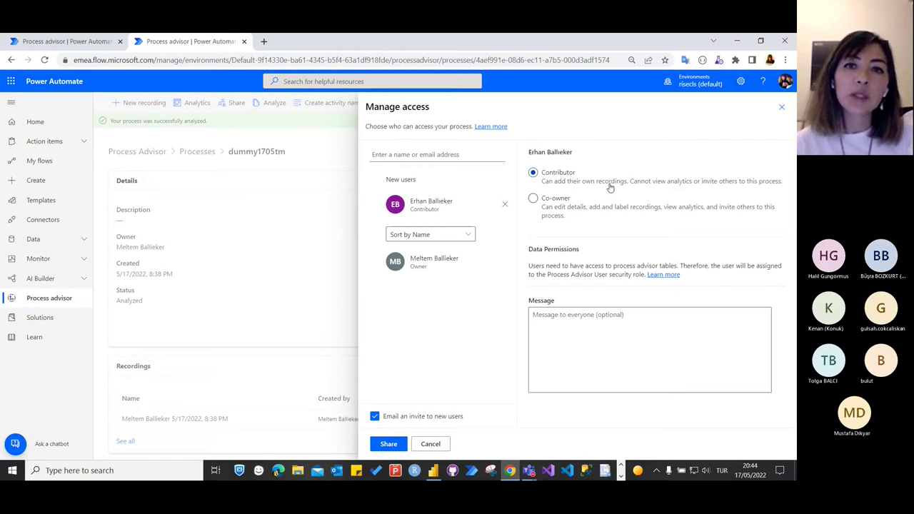
{"action": "left_click", "coordinate": [539, 206]}
{"action": "left_click", "coordinate": [533, 173]}
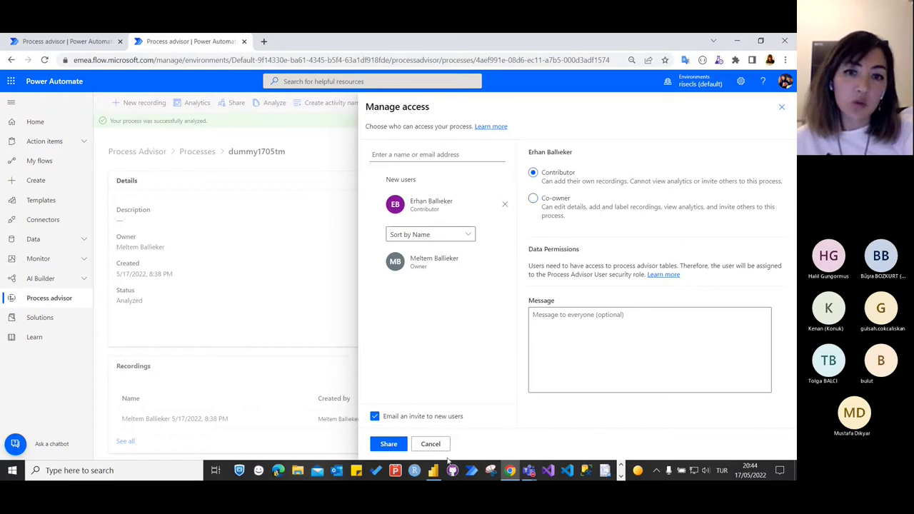
{"action": "left_click", "coordinate": [399, 444]}
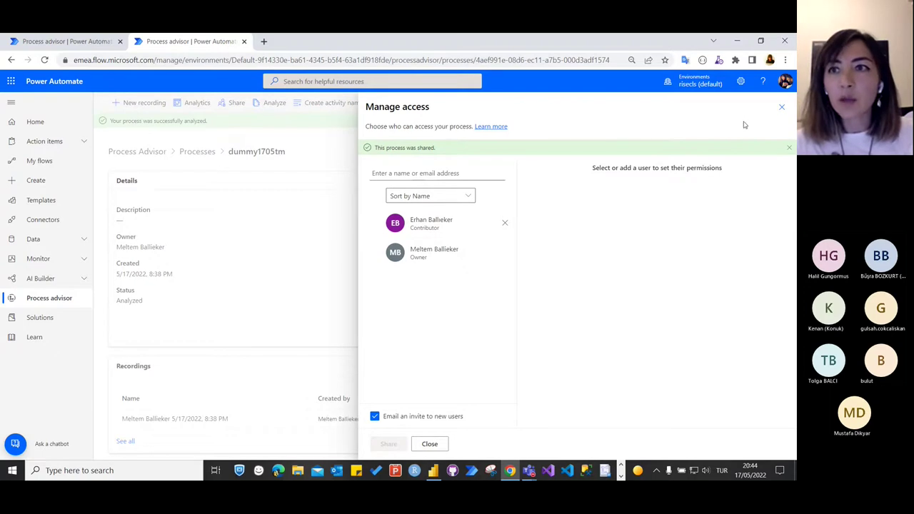
{"action": "left_click", "coordinate": [781, 107]}
Review the Process advisor home page and compare the actions available for dummy1705tm and Dummy1705 in the full process list
{"action": "left_click", "coordinate": [50, 305]}
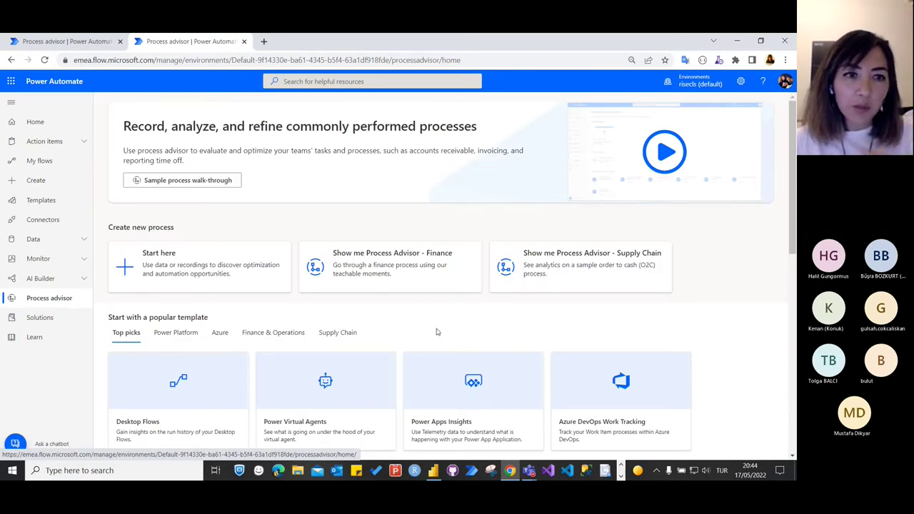
{"action": "scroll", "coordinate": [437, 331], "scroll_direction": "down", "scroll_amount": 3}
{"action": "scroll", "coordinate": [414, 285], "scroll_direction": "up", "scroll_amount": 2}
{"action": "scroll", "coordinate": [394, 236], "scroll_direction": "down", "scroll_amount": 1}
{"action": "scroll", "coordinate": [371, 280], "scroll_direction": "up", "scroll_amount": 1}
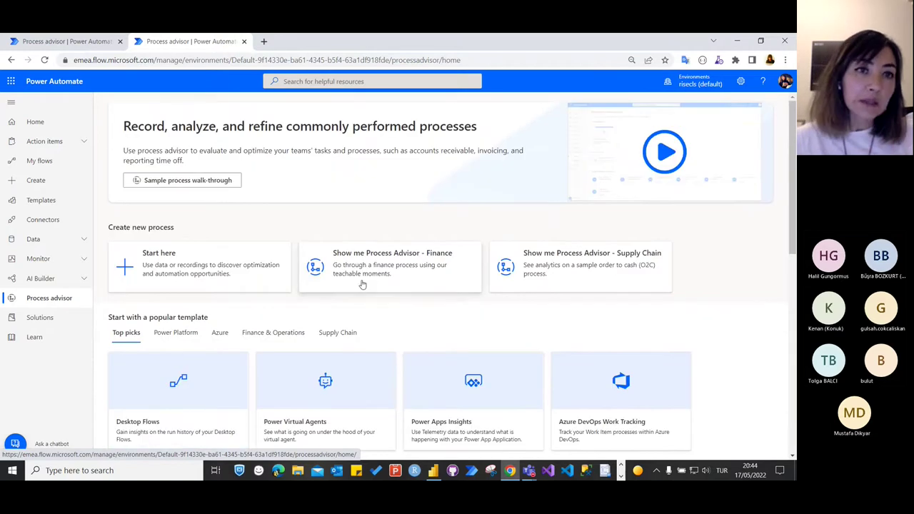
{"action": "scroll", "coordinate": [371, 293], "scroll_direction": "down", "scroll_amount": 5}
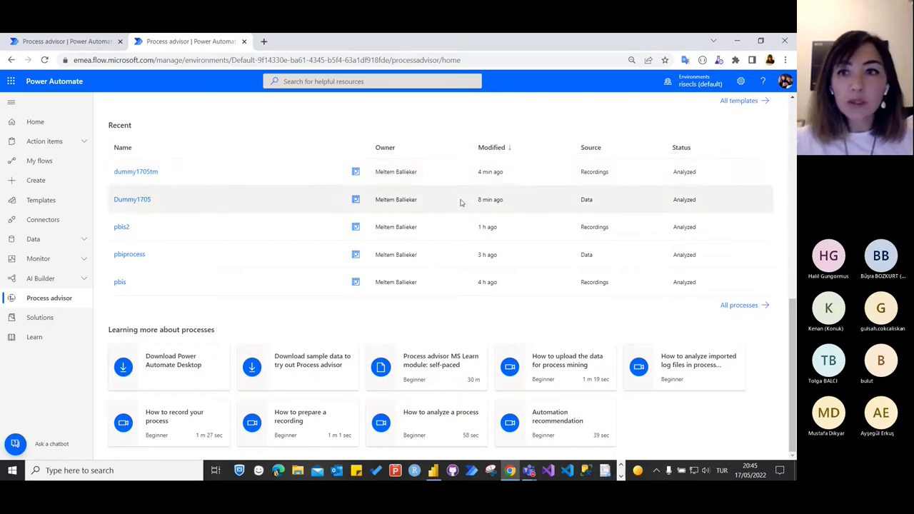
{"action": "left_click", "coordinate": [742, 306]}
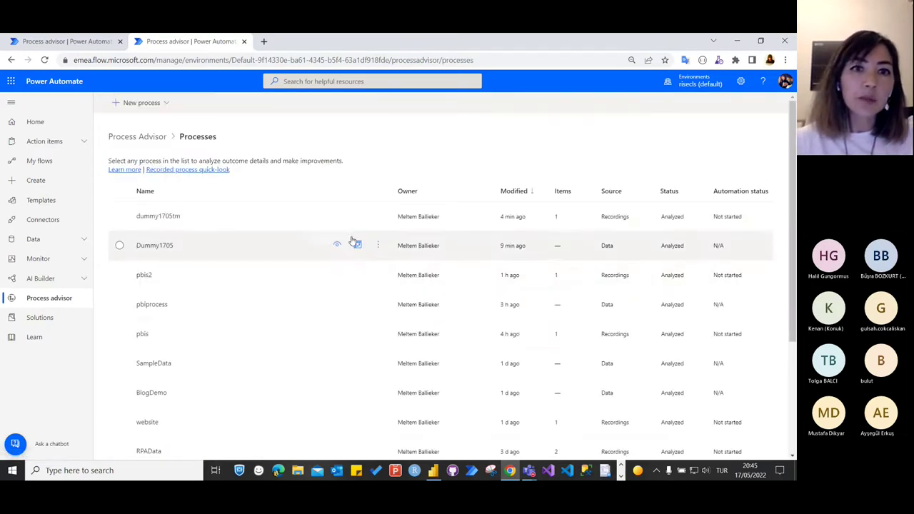
{"action": "left_click", "coordinate": [379, 217]}
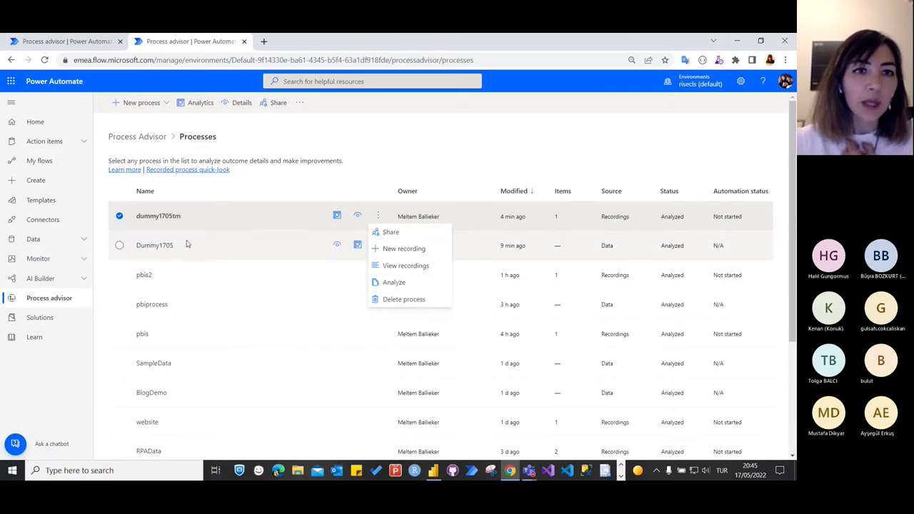
{"action": "left_click", "coordinate": [284, 245]}
{"action": "left_click", "coordinate": [378, 245]}
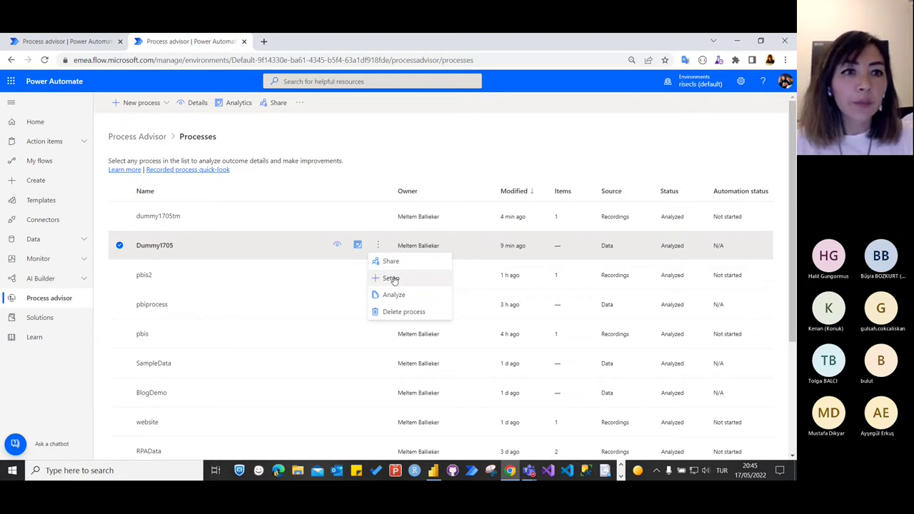
Open the Power Apps Insights template from the Process advisor home page, examine its setup fields and close it without creating a process
{"action": "left_click", "coordinate": [51, 313]}
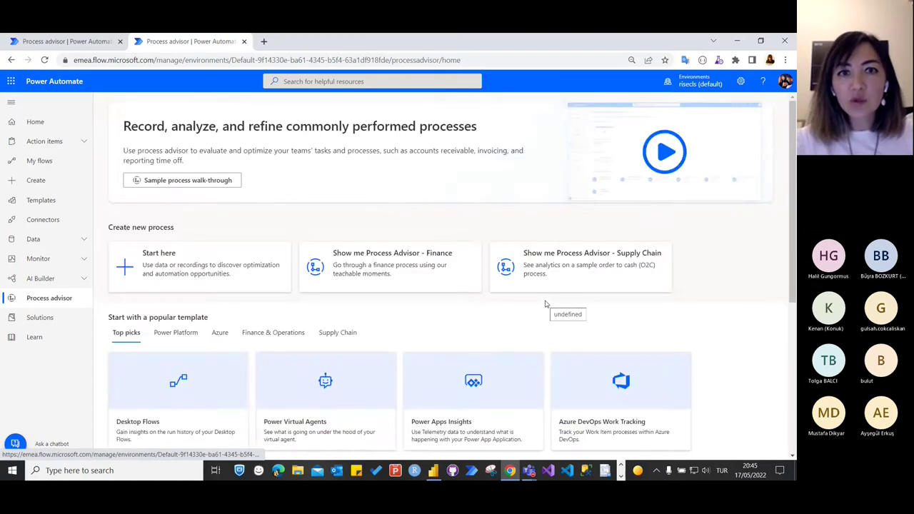
{"action": "scroll", "coordinate": [545, 304], "scroll_direction": "down", "scroll_amount": 3}
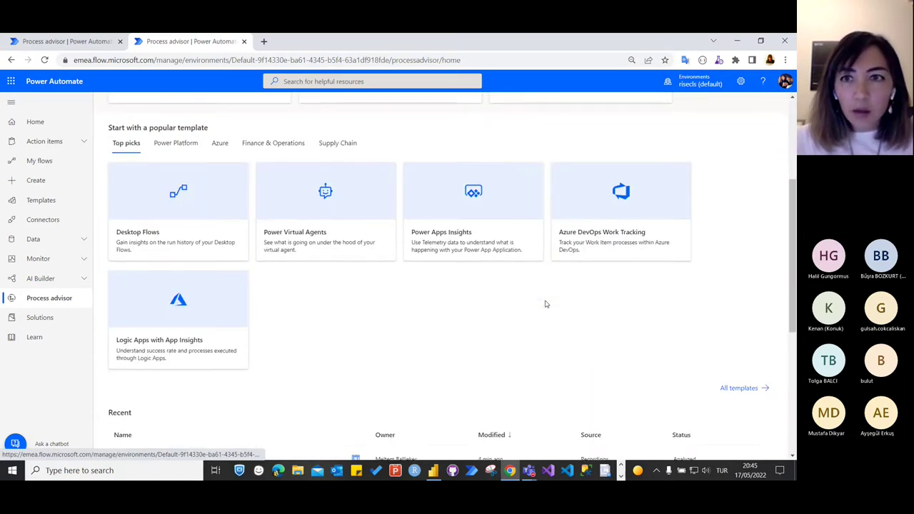
{"action": "scroll", "coordinate": [545, 304], "scroll_direction": "down", "scroll_amount": 1}
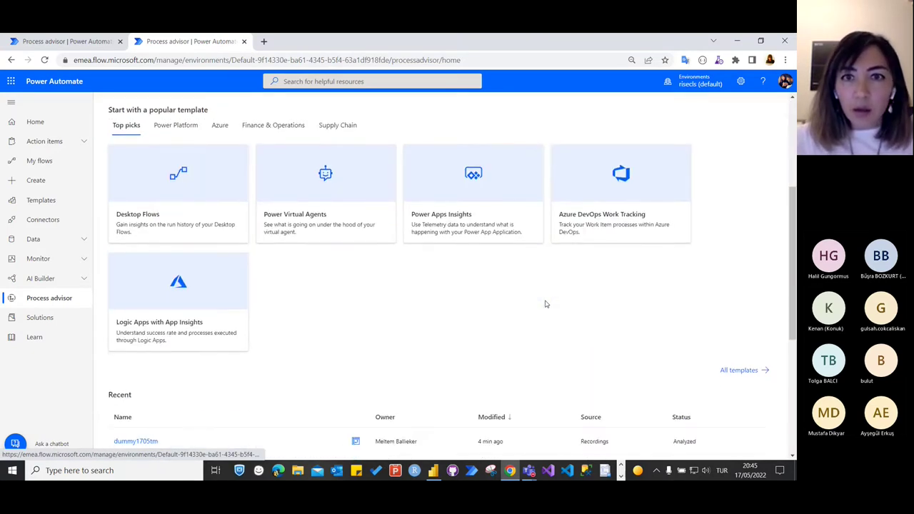
{"action": "left_click", "coordinate": [461, 198]}
{"action": "left_click", "coordinate": [558, 244]}
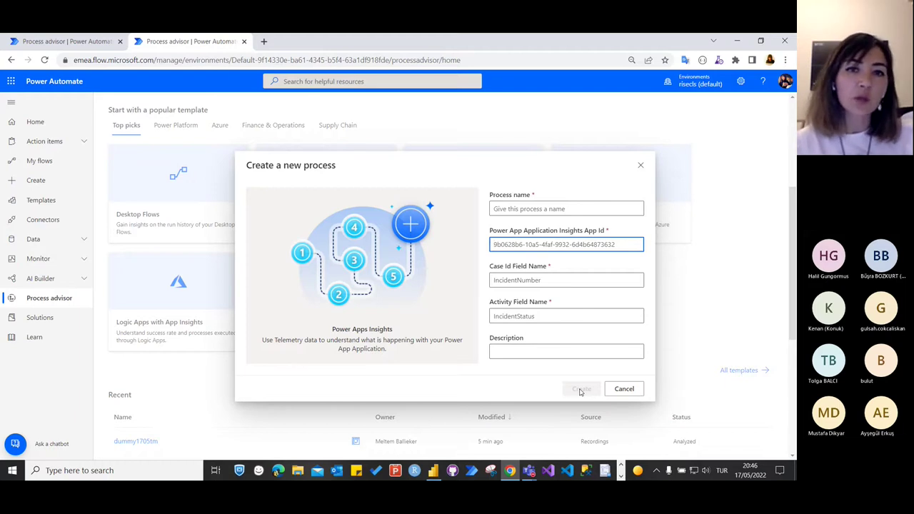
{"action": "left_click", "coordinate": [640, 165]}
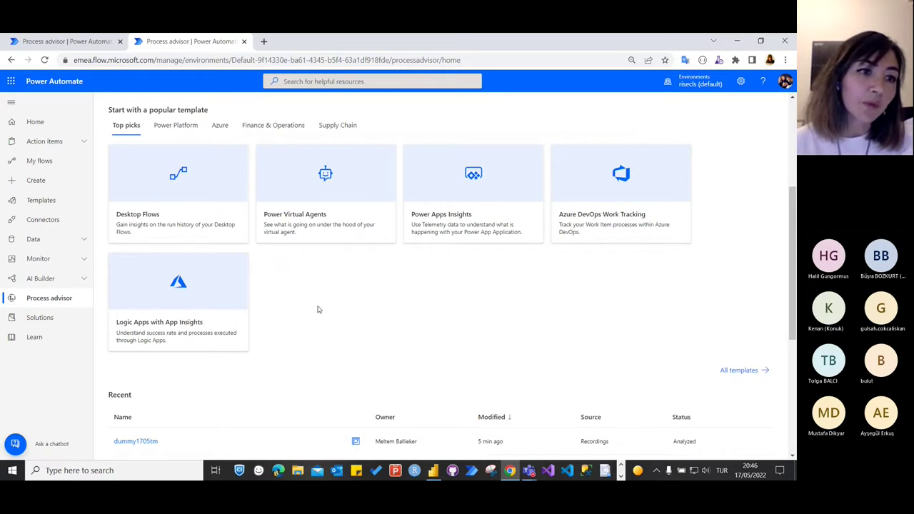
{"action": "scroll", "coordinate": [362, 326], "scroll_direction": "down", "scroll_amount": 4}
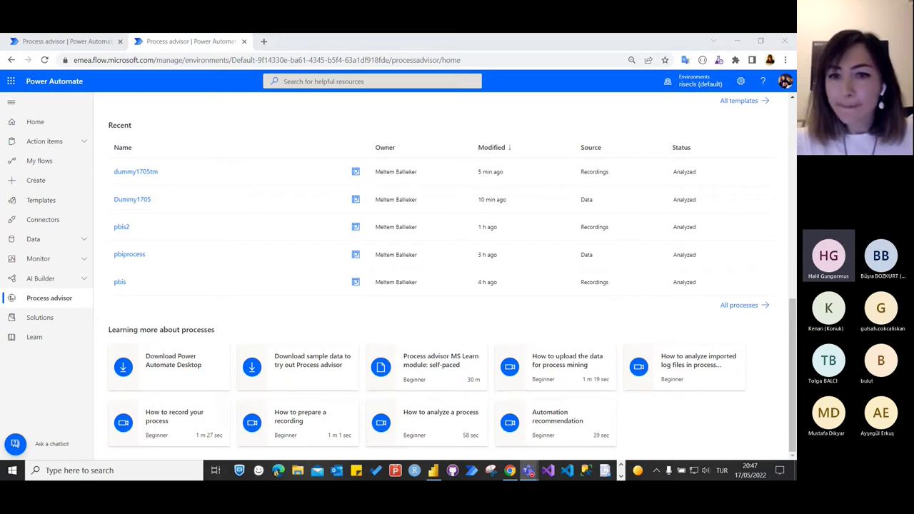
{"action": "mouse_move", "coordinate": [529, 473]}
{"action": "left_click", "coordinate": [537, 421]}
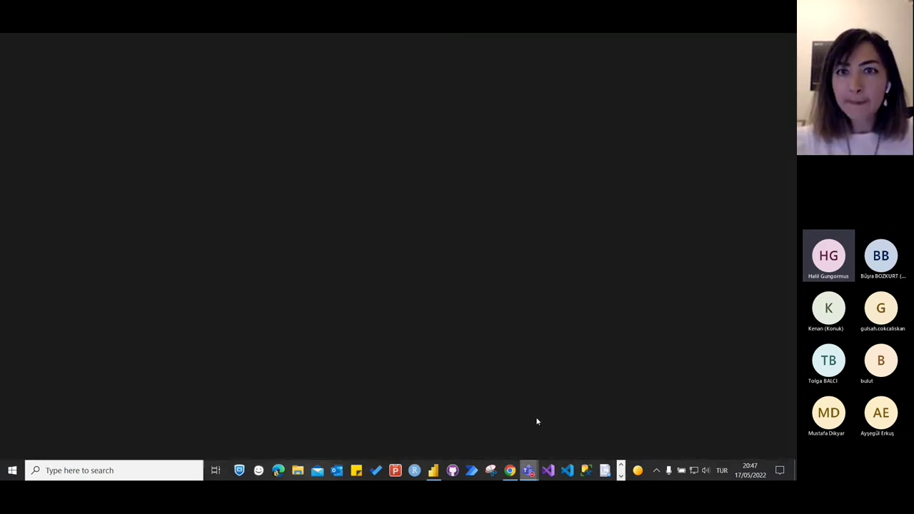
{"action": "key", "text": "alt+Tab"}
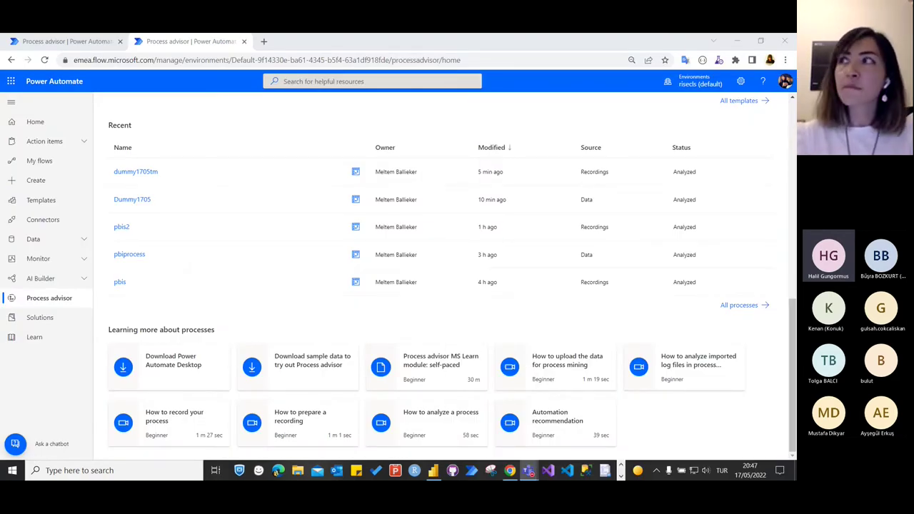
Stop sharing the screen in the Teams meeting, switch back to the Process advisor page in the browser and maximise its window
{"action": "key", "text": "alt+Tab"}
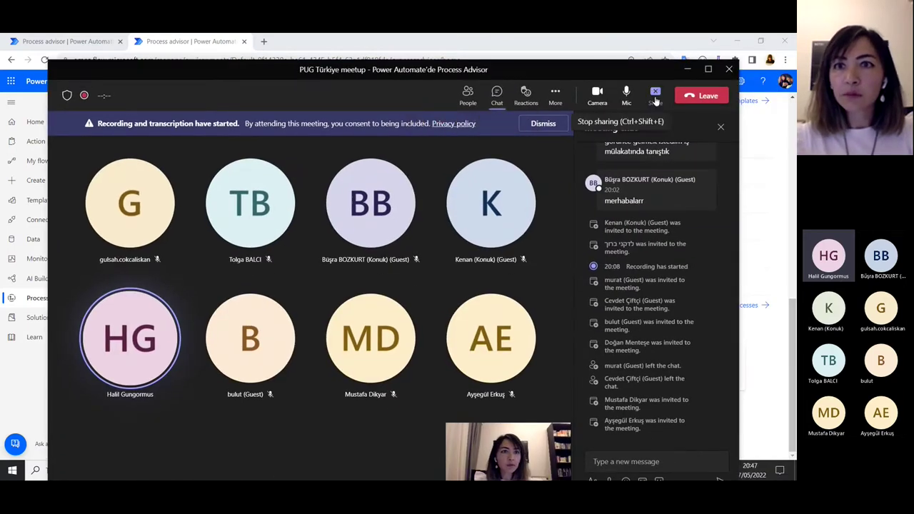
{"action": "left_click", "coordinate": [655, 96]}
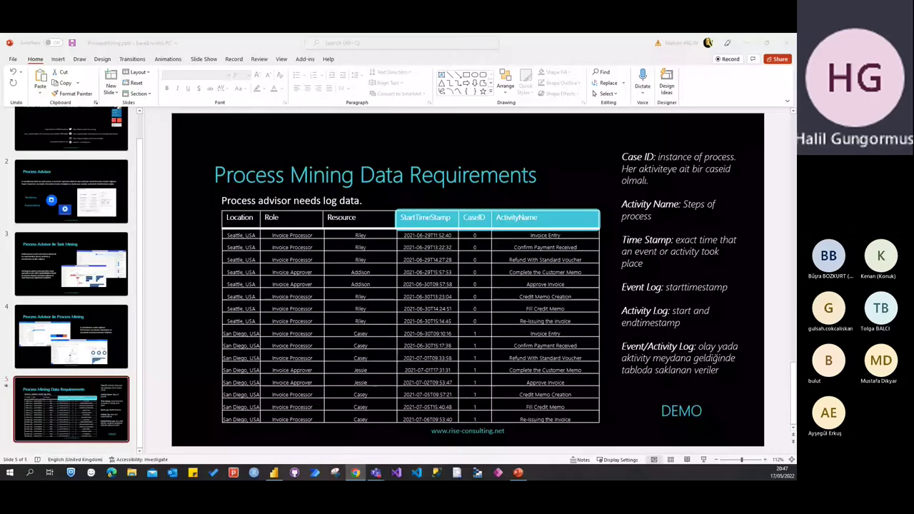
{"action": "key", "text": "alt+Tab"}
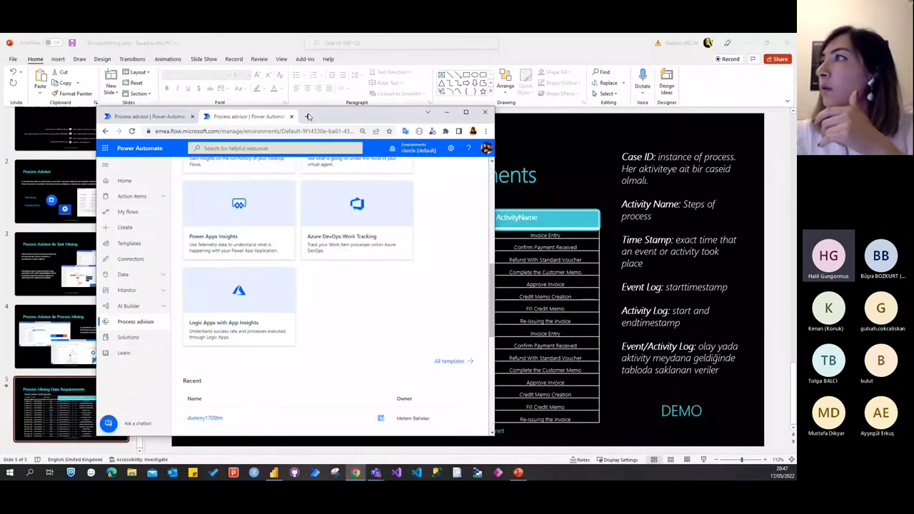
{"action": "left_click", "coordinate": [528, 113]}
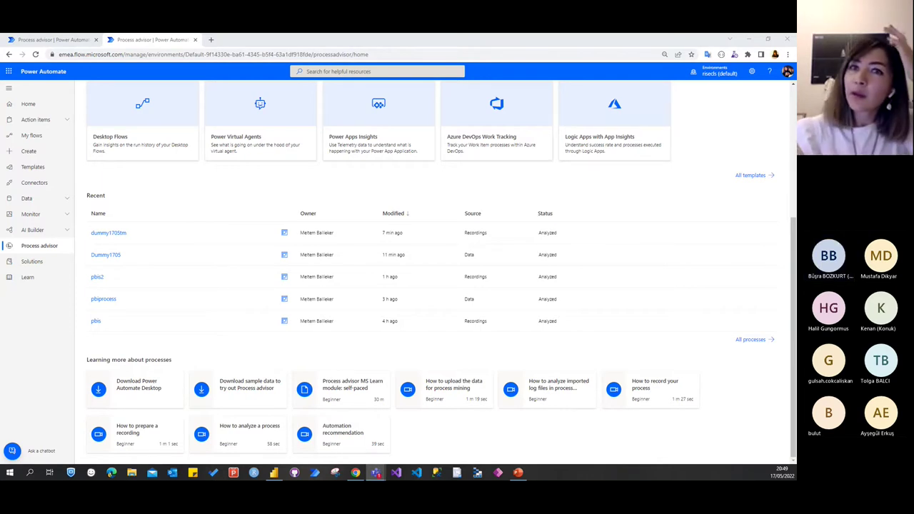
Create a new process named aa from the Process advisor home page, using Data (preview) as its source
{"action": "left_click", "coordinate": [33, 250]}
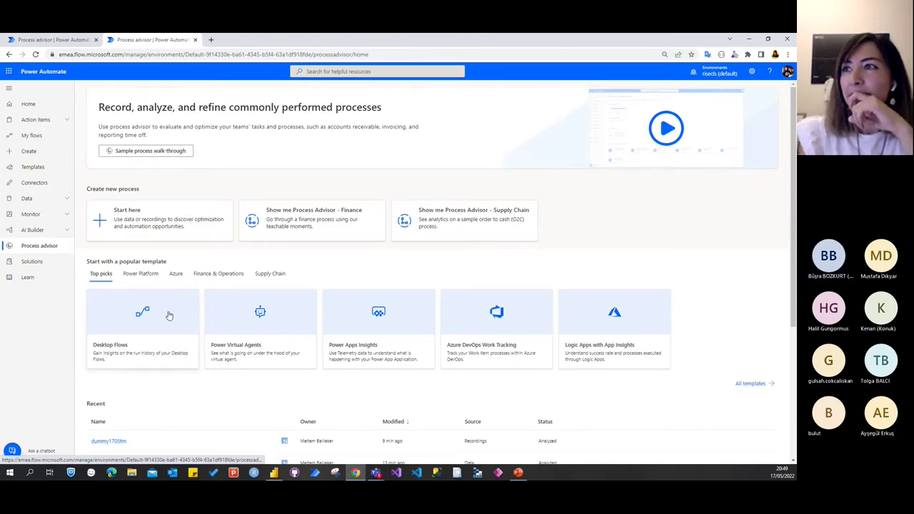
{"action": "left_click", "coordinate": [129, 227]}
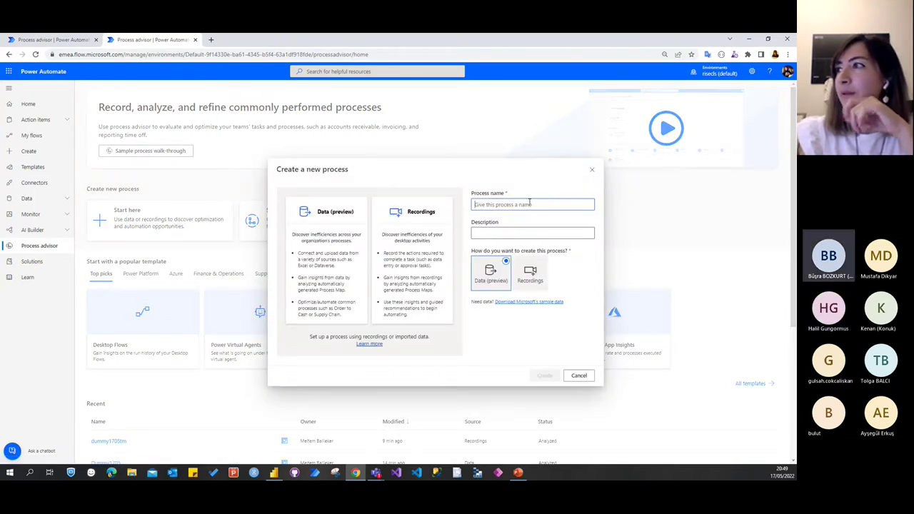
{"action": "left_click", "coordinate": [592, 170]}
{"action": "left_click", "coordinate": [147, 227]}
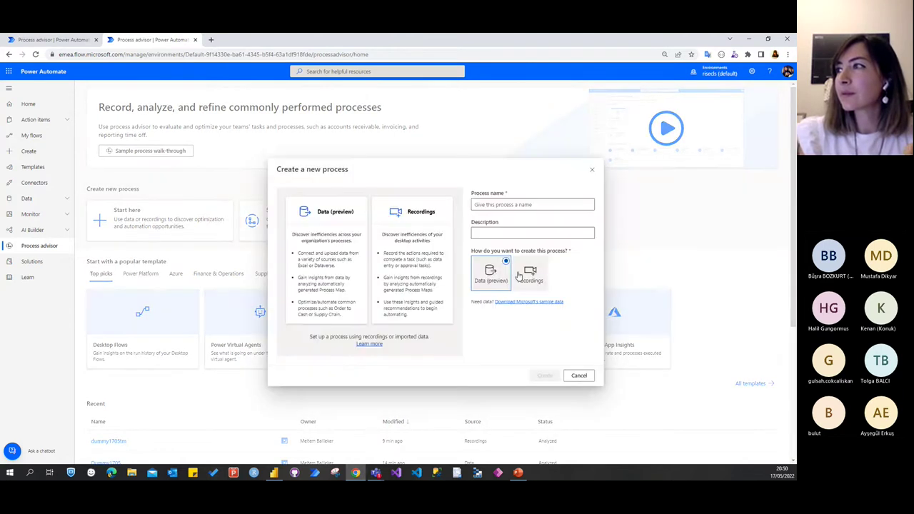
{"action": "left_click", "coordinate": [492, 204]}
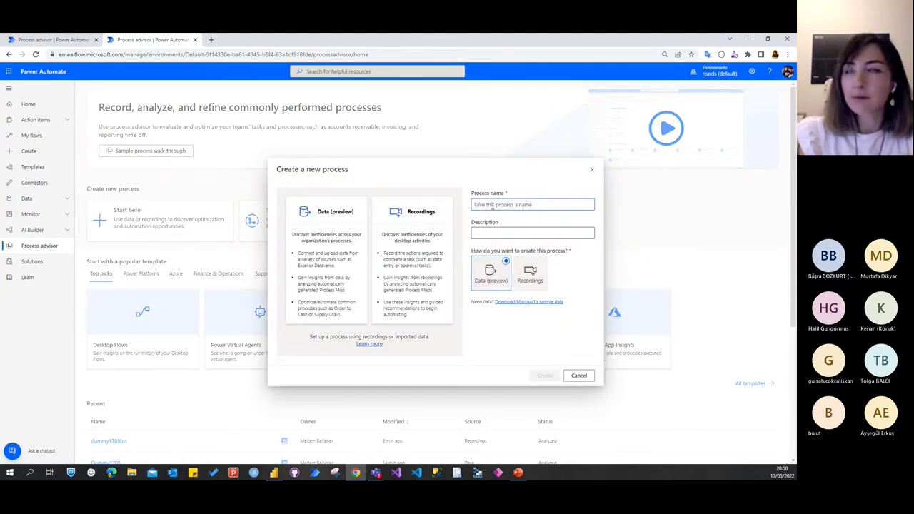
{"action": "type", "text": "aa"}
{"action": "left_click", "coordinate": [544, 375]}
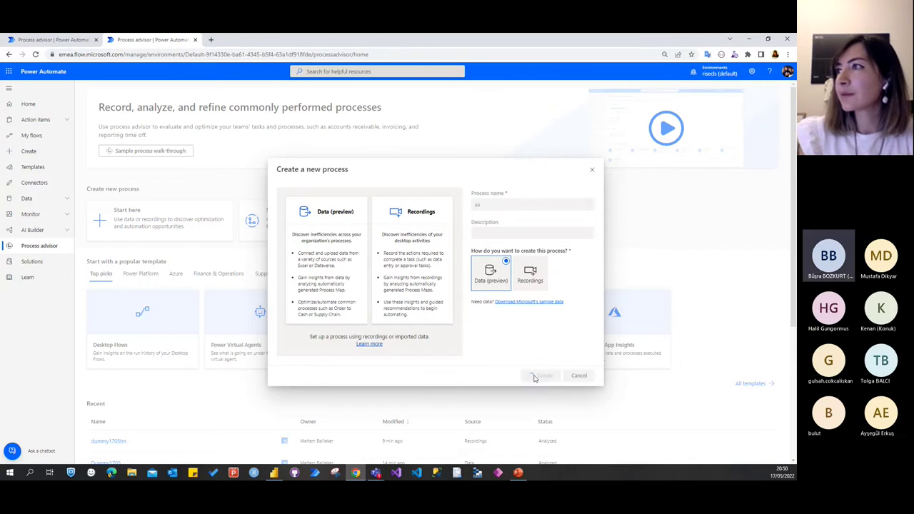
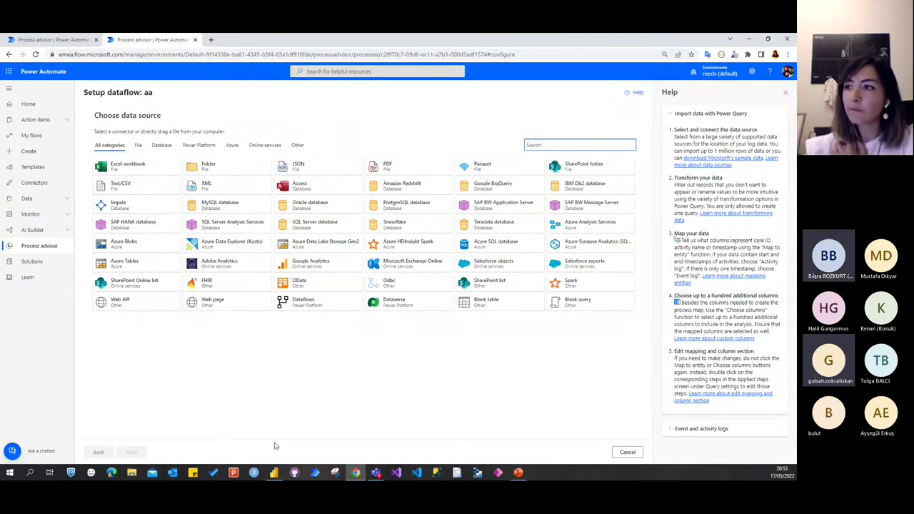
Switch to Power BI Desktop, inspect the case ID, activity and time fields behind the process map visual, and return to the browser
{"action": "mouse_move", "coordinate": [276, 477]}
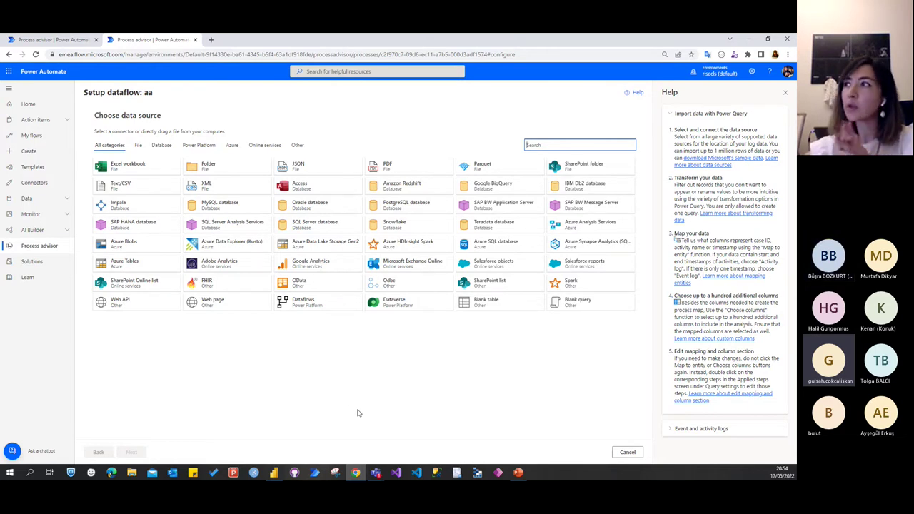
{"action": "left_click", "coordinate": [274, 472]}
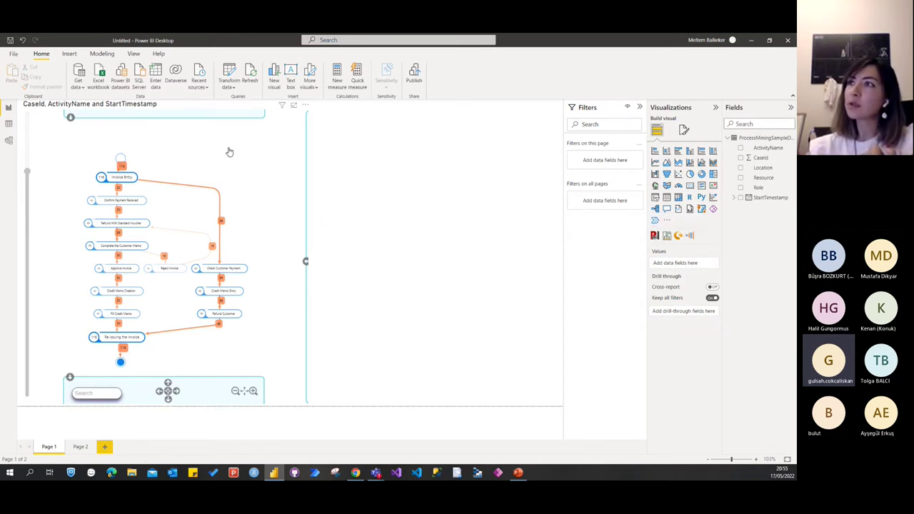
{"action": "left_click", "coordinate": [250, 152]}
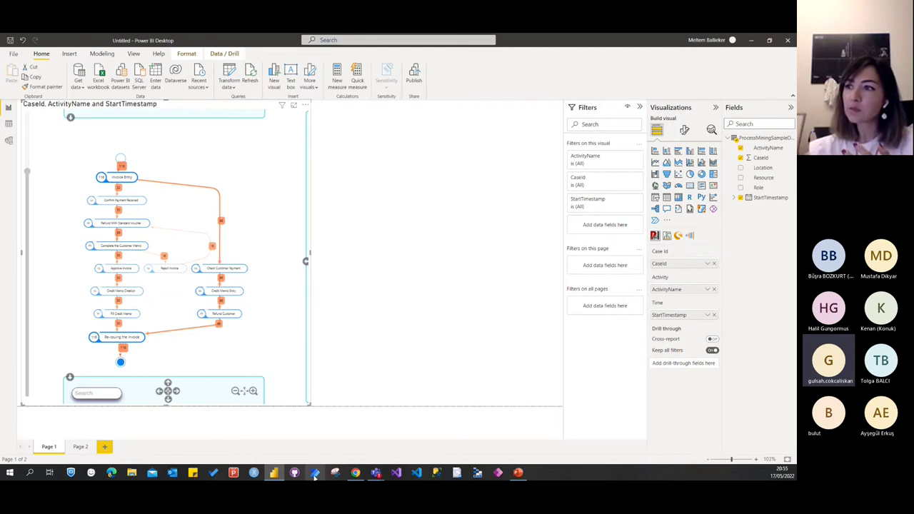
{"action": "left_click", "coordinate": [355, 472]}
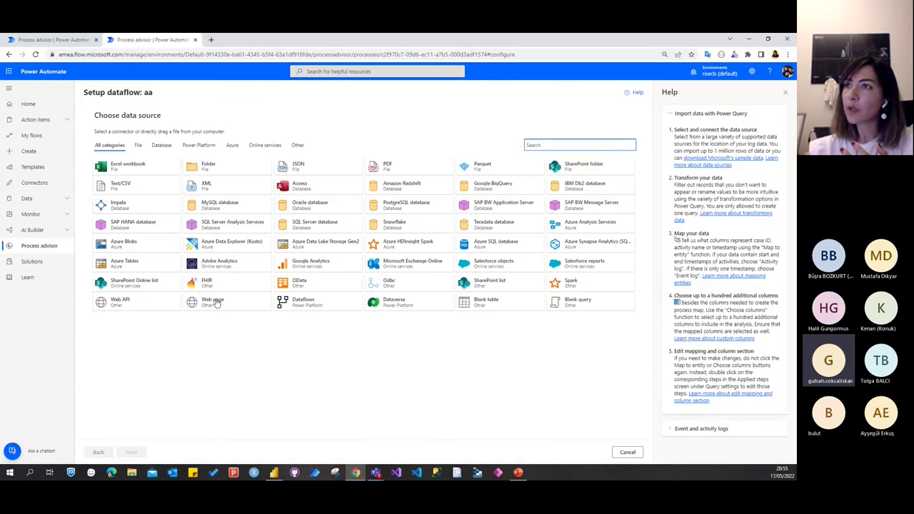
Leave the aa dataflow setup and open the analytics of Dummy1705 from the full process list
{"action": "left_click", "coordinate": [39, 248]}
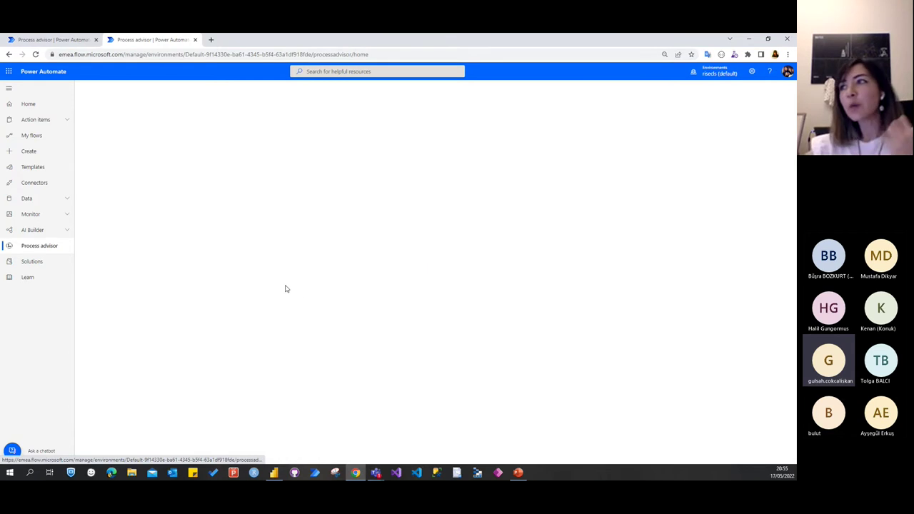
{"action": "scroll", "coordinate": [167, 326], "scroll_direction": "down", "scroll_amount": 3}
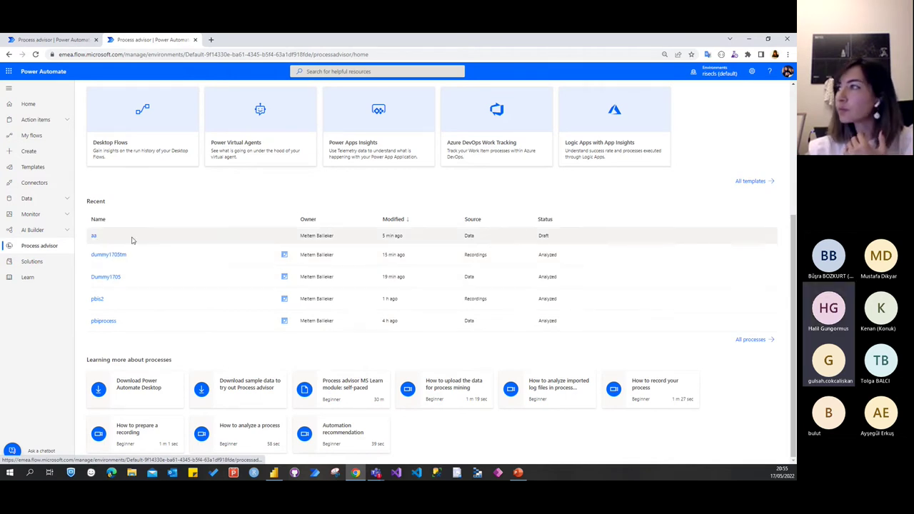
{"action": "left_click", "coordinate": [746, 340]}
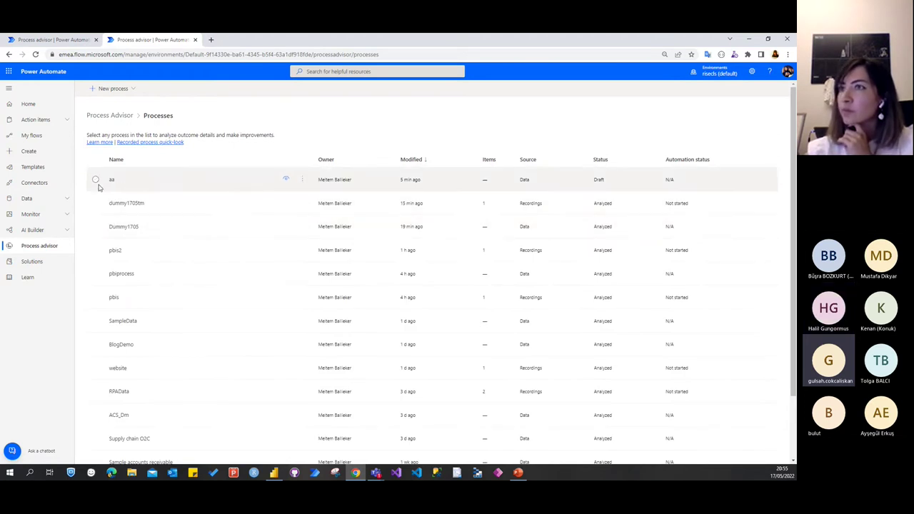
{"action": "left_click", "coordinate": [95, 227]}
{"action": "left_click", "coordinate": [185, 89]}
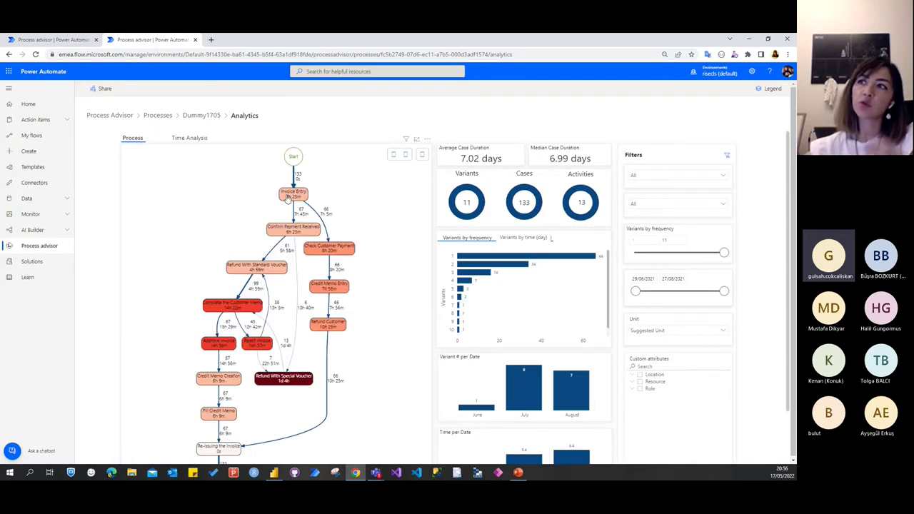
Return from the Dummy1705 analytics to the process list and look through all listed processes
{"action": "left_click", "coordinate": [157, 115]}
{"action": "scroll", "coordinate": [181, 359], "scroll_direction": "down", "scroll_amount": 3}
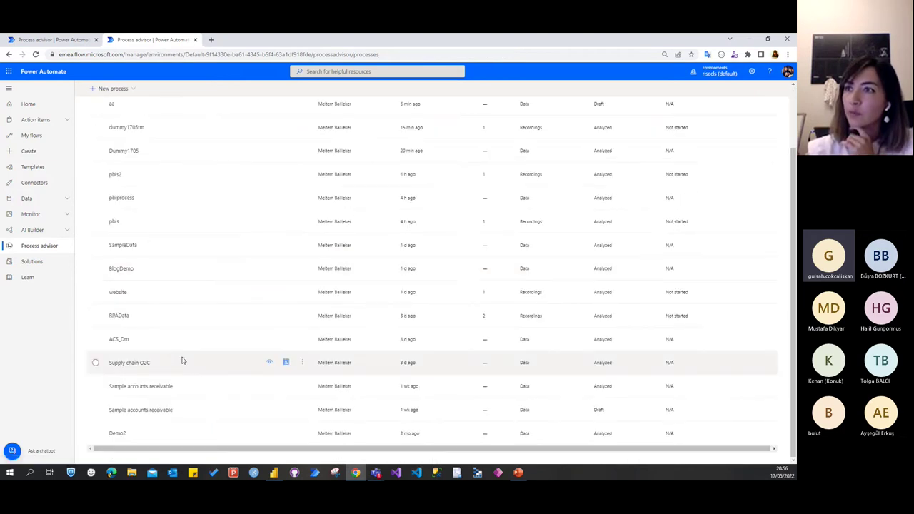
{"action": "scroll", "coordinate": [180, 363], "scroll_direction": "up", "scroll_amount": 3}
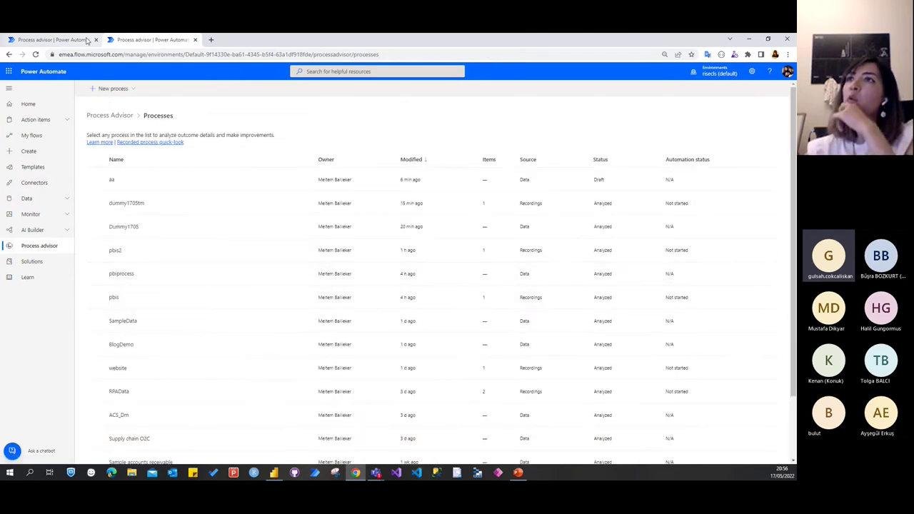
Show the process map report in Power BI Desktop again, then minimise it to return to the process list
{"action": "left_click", "coordinate": [279, 474]}
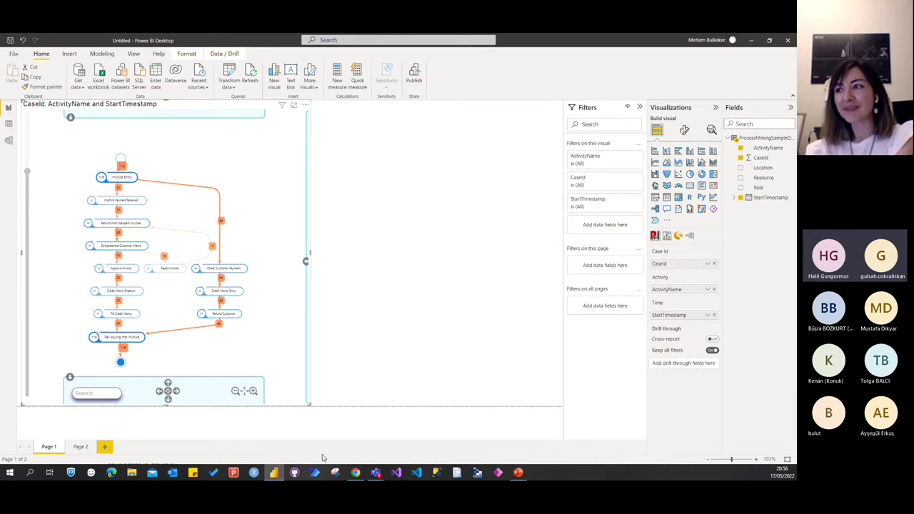
{"action": "mouse_move", "coordinate": [375, 473]}
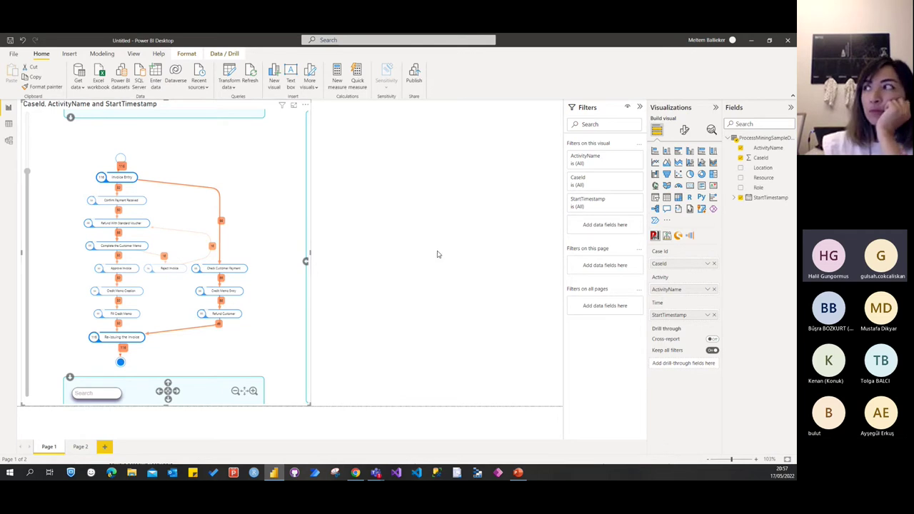
{"action": "left_click", "coordinate": [750, 41]}
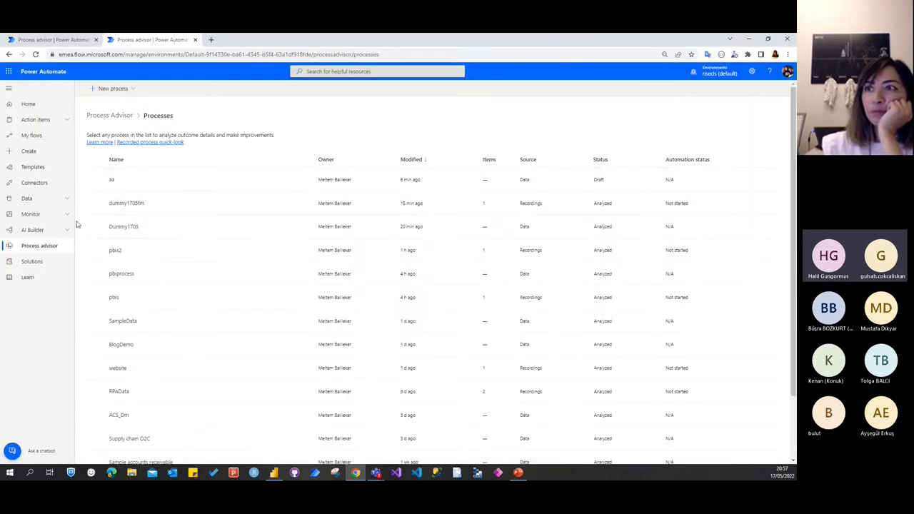
Review the existing AI Builder models in Power Automate and open the AI Builder Explore page
{"action": "left_click", "coordinate": [44, 232]}
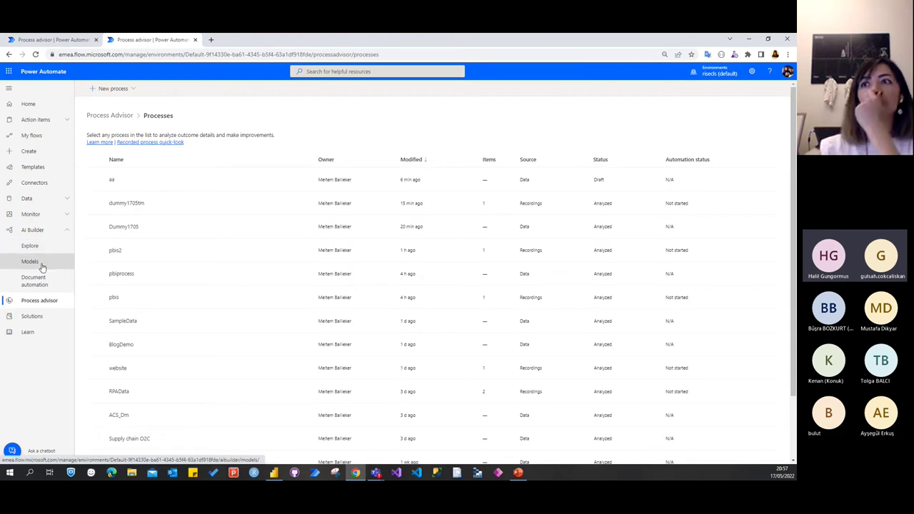
{"action": "left_click", "coordinate": [39, 265]}
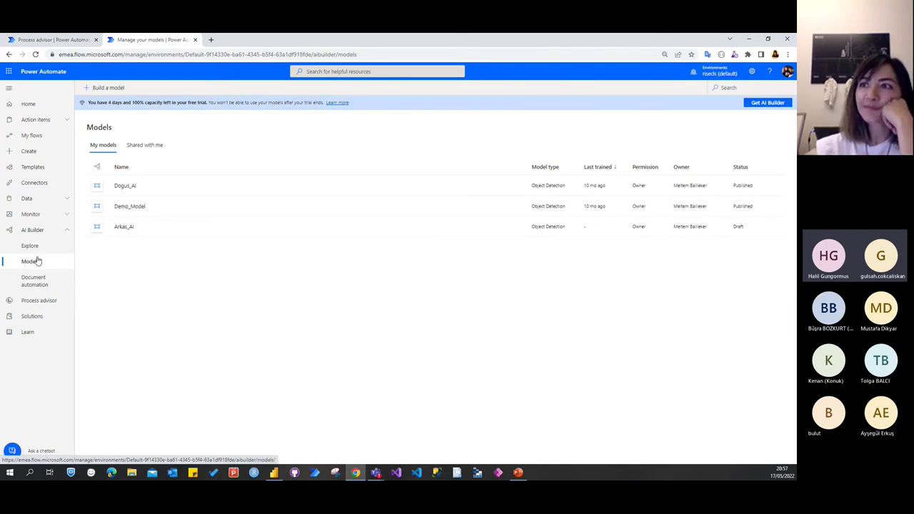
{"action": "left_click", "coordinate": [30, 250]}
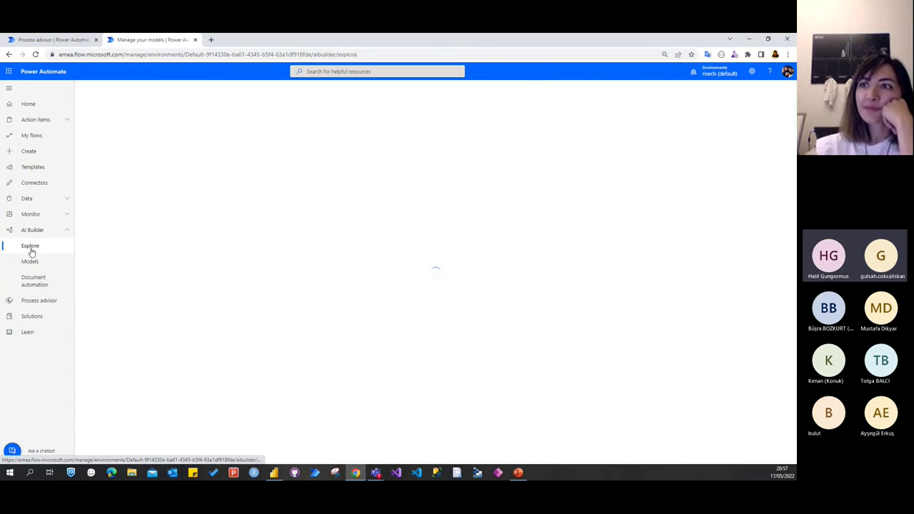